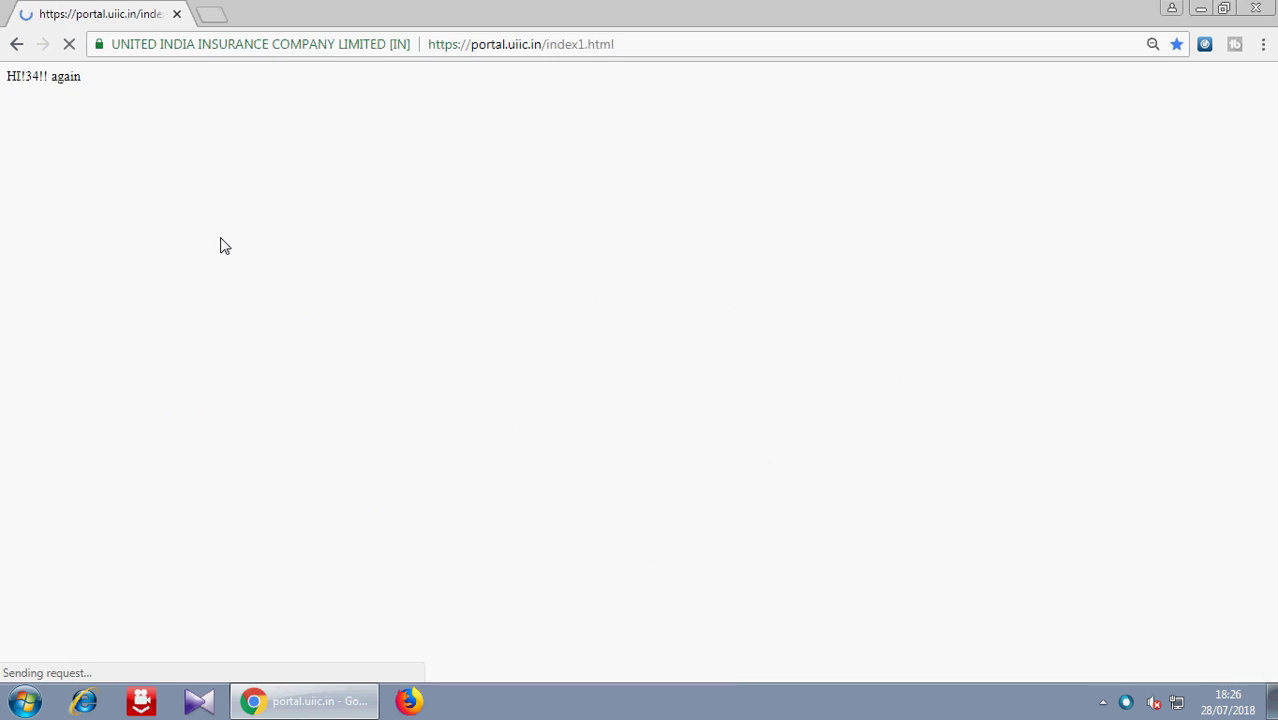
- Open the 'GC CORE POLICY PORTAL - NEW SIMPLIFIED VERSION' link from the UIIC home page
scroll(1256, 286, "down", 3)
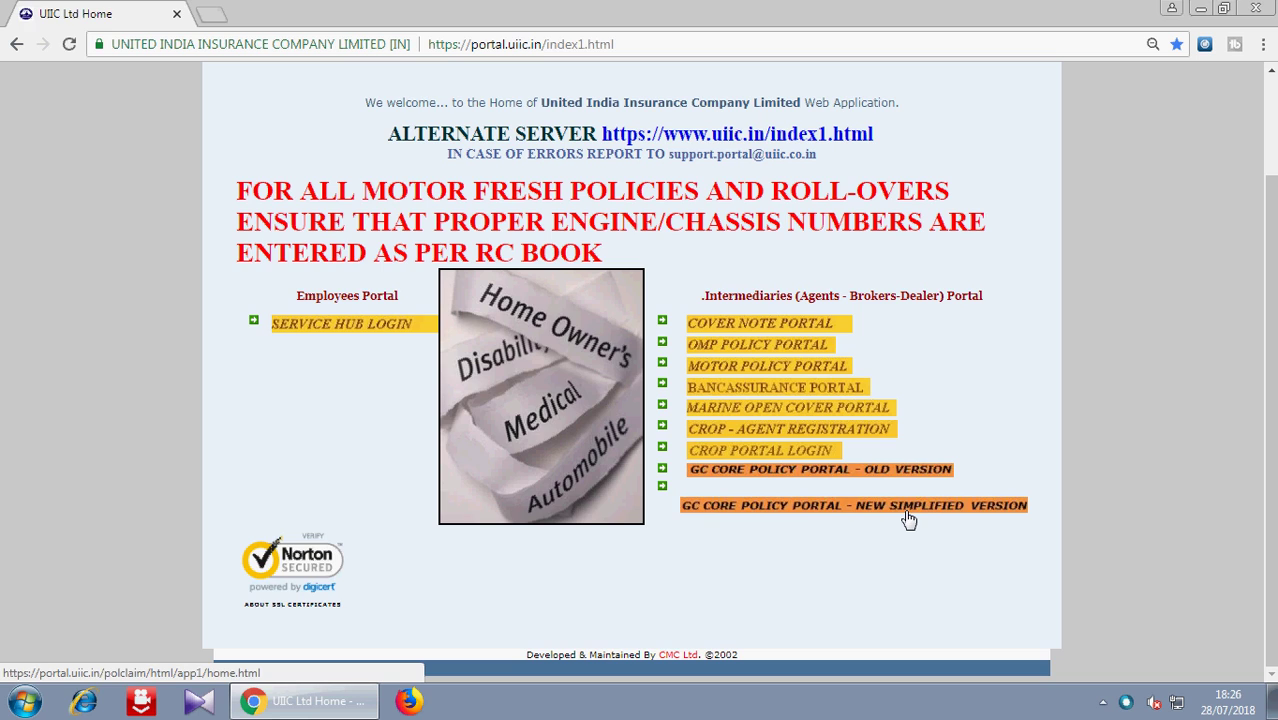
left_click(908, 508)
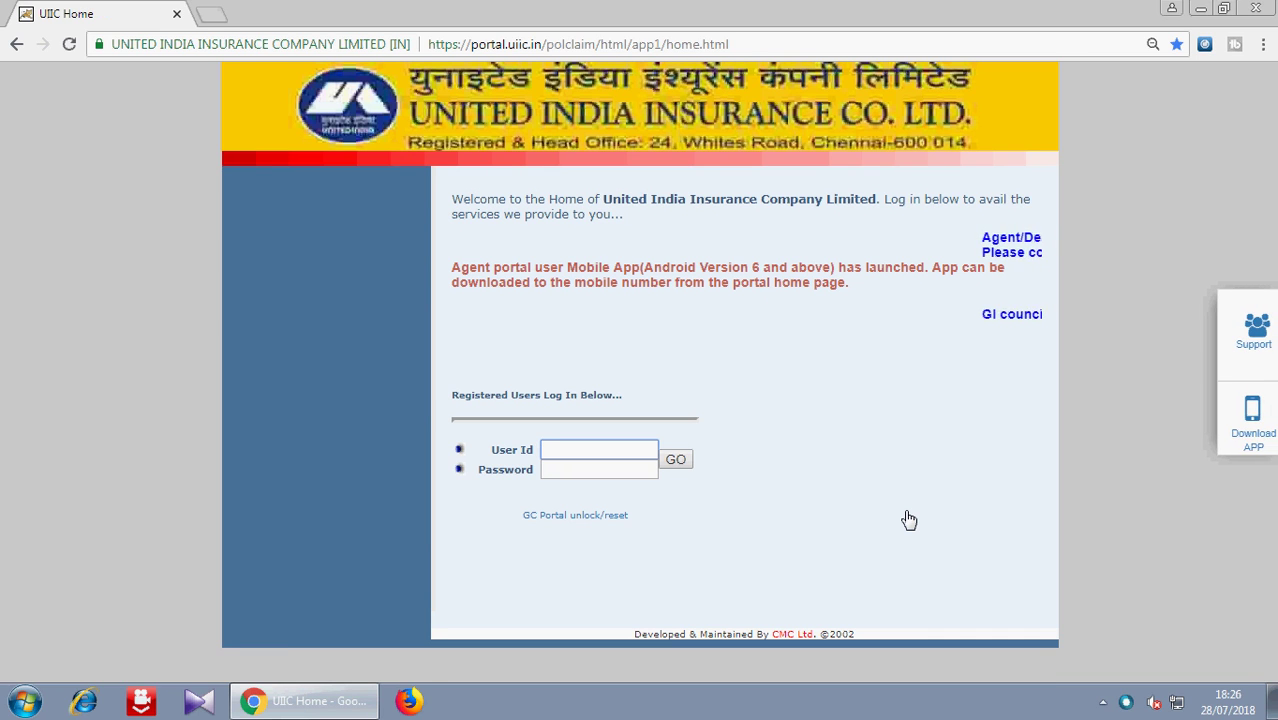
- Log in to the agent portal with the agent's user ID and password
key("Tab")
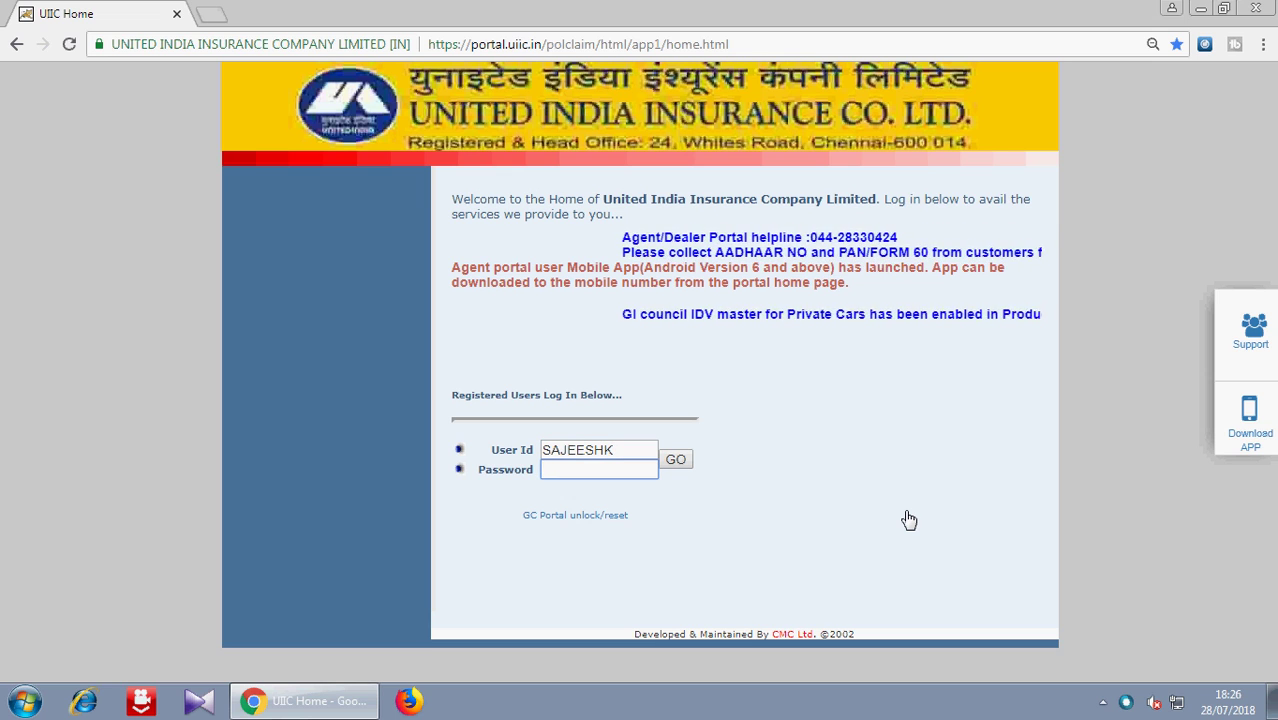
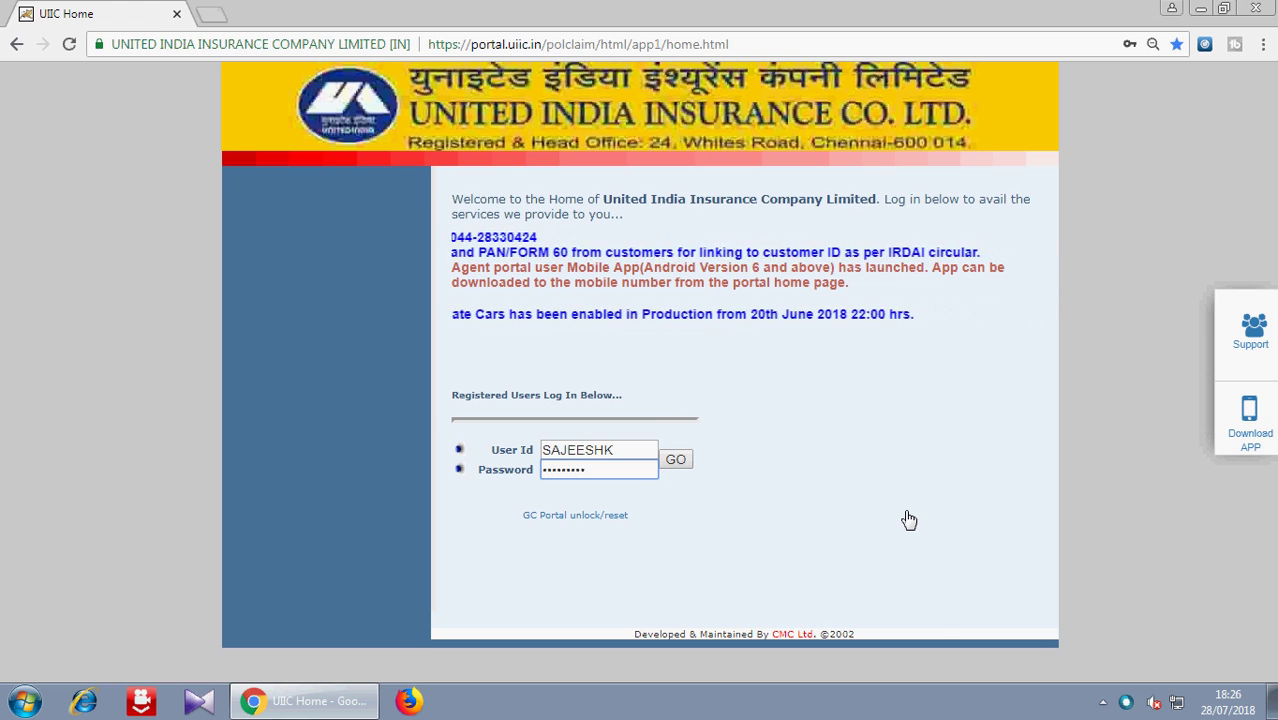
left_click(677, 464)
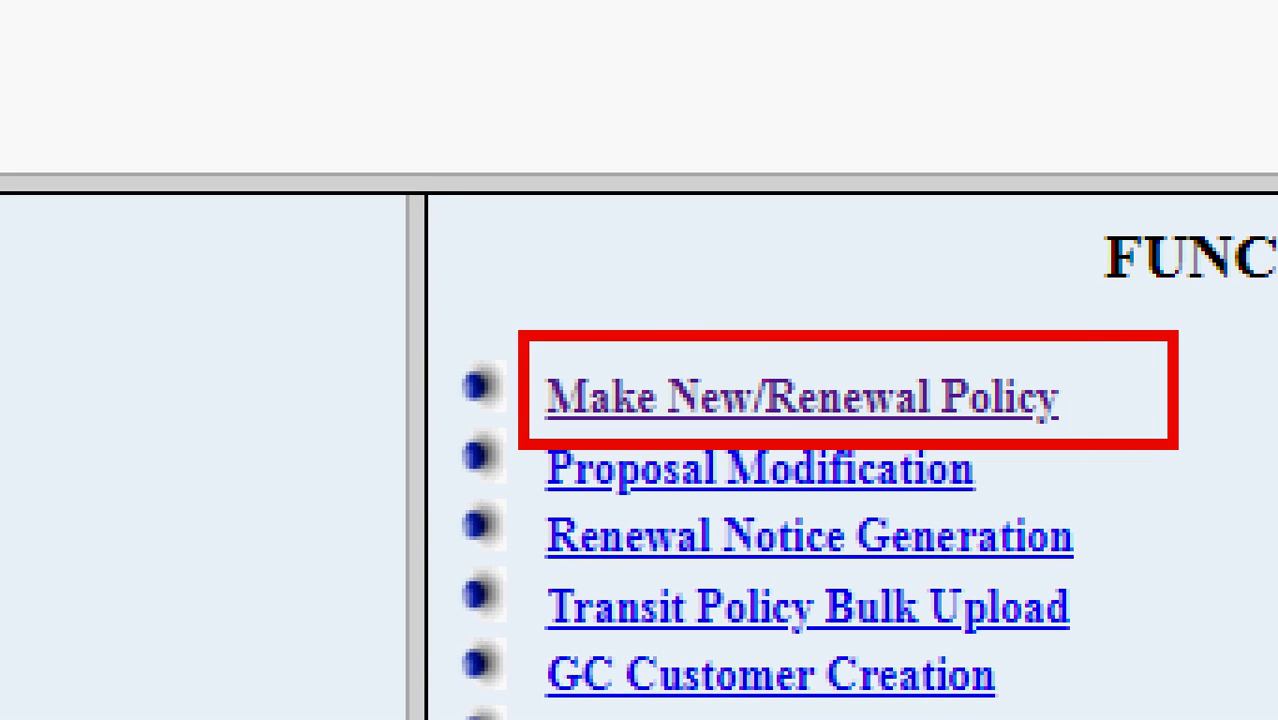
- Start a new/renewal policy and review the Motor product options, keeping Motor Package Policy
left_click(733, 381)
left_click(800, 243)
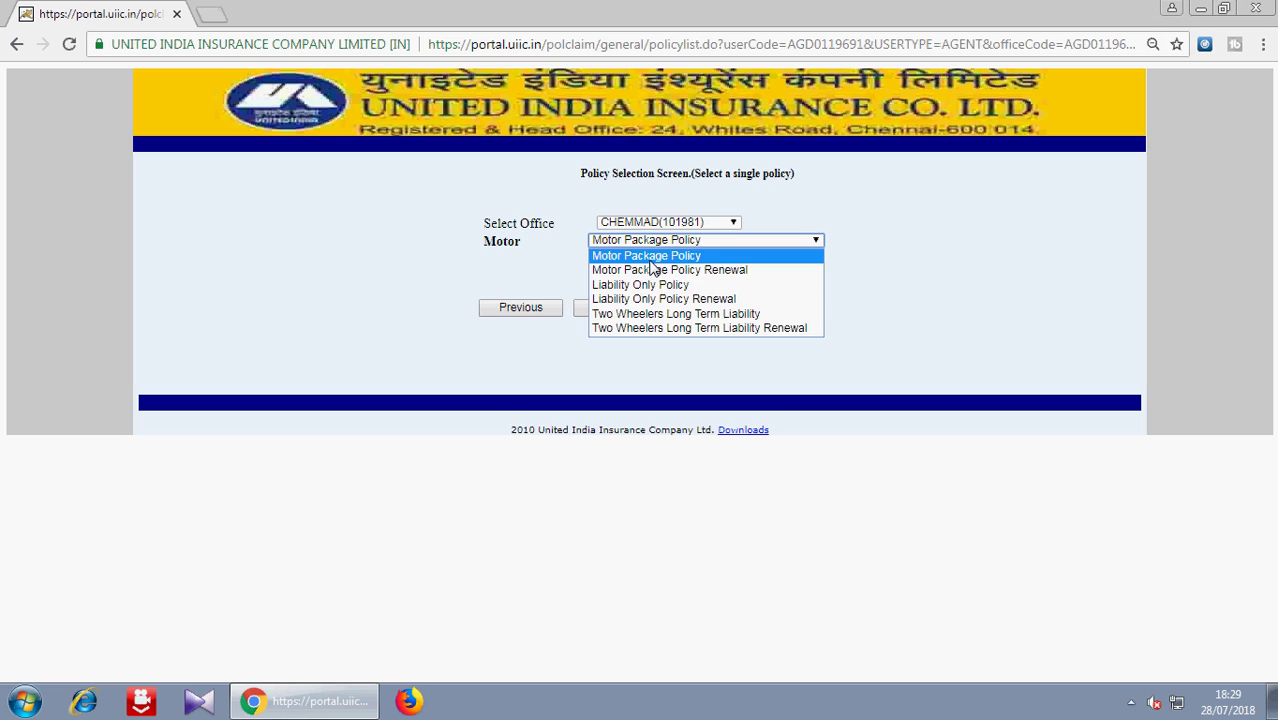
- Confirm Motor Package Policy and continue to the motor proposal form
left_click(650, 259)
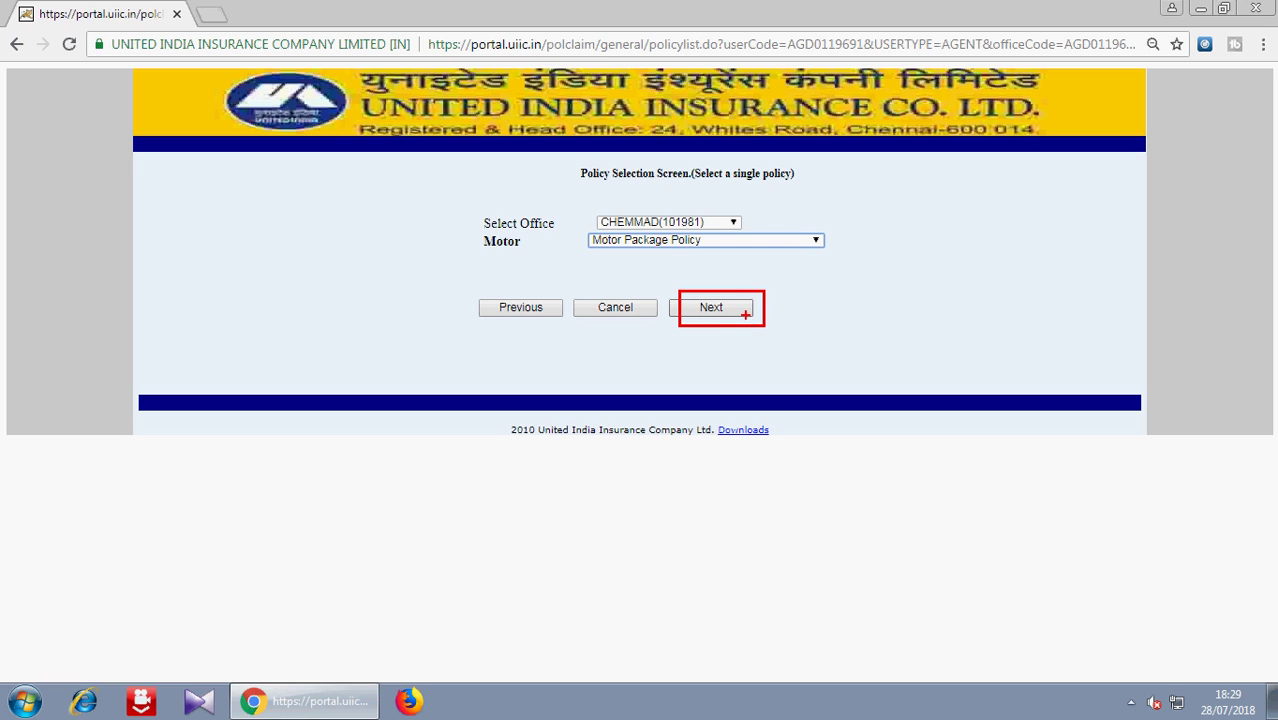
left_click(709, 309)
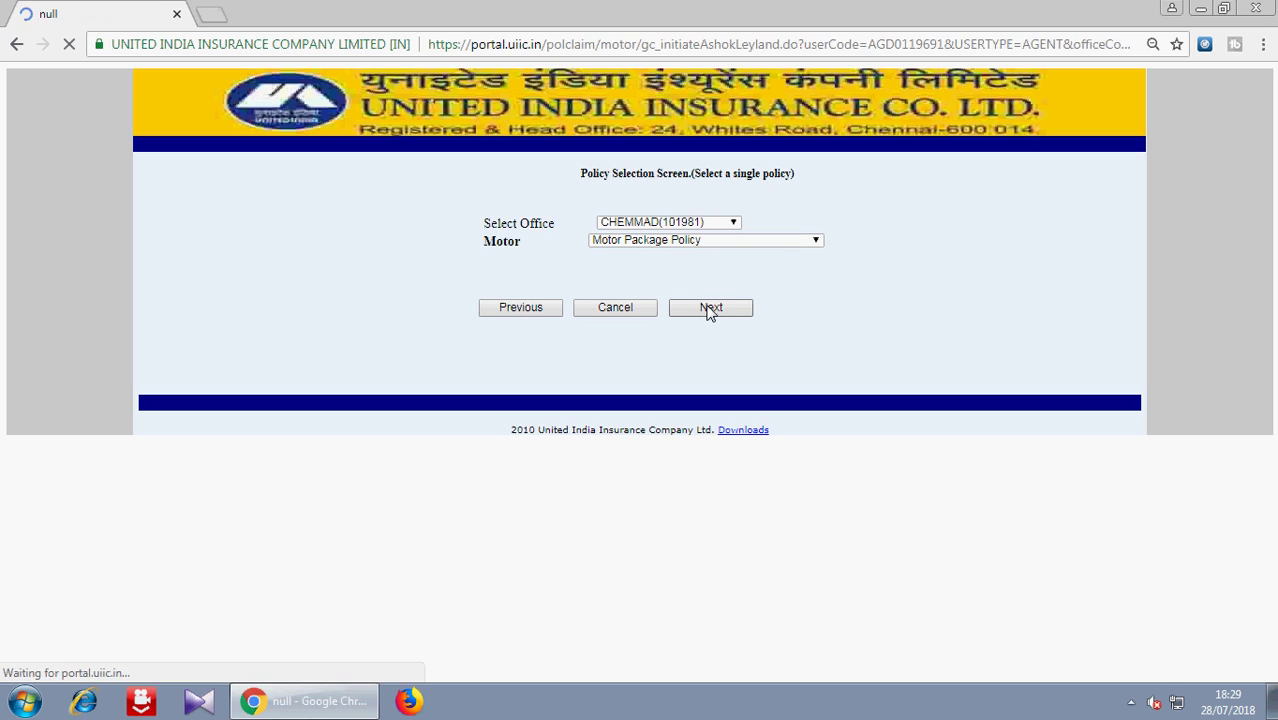
- Review the Vehicle Class options and select Motorcycle / Scooter
scroll(1270, 290, "down", 1)
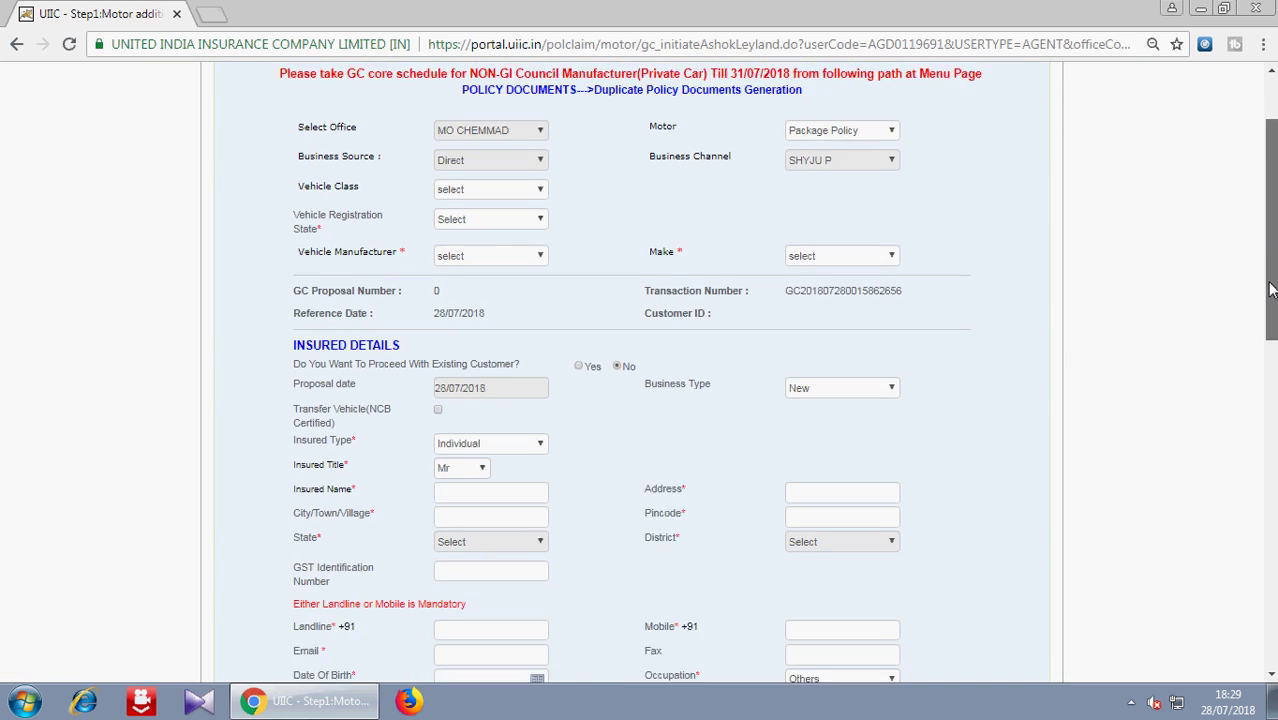
scroll(1270, 290, "down", 2)
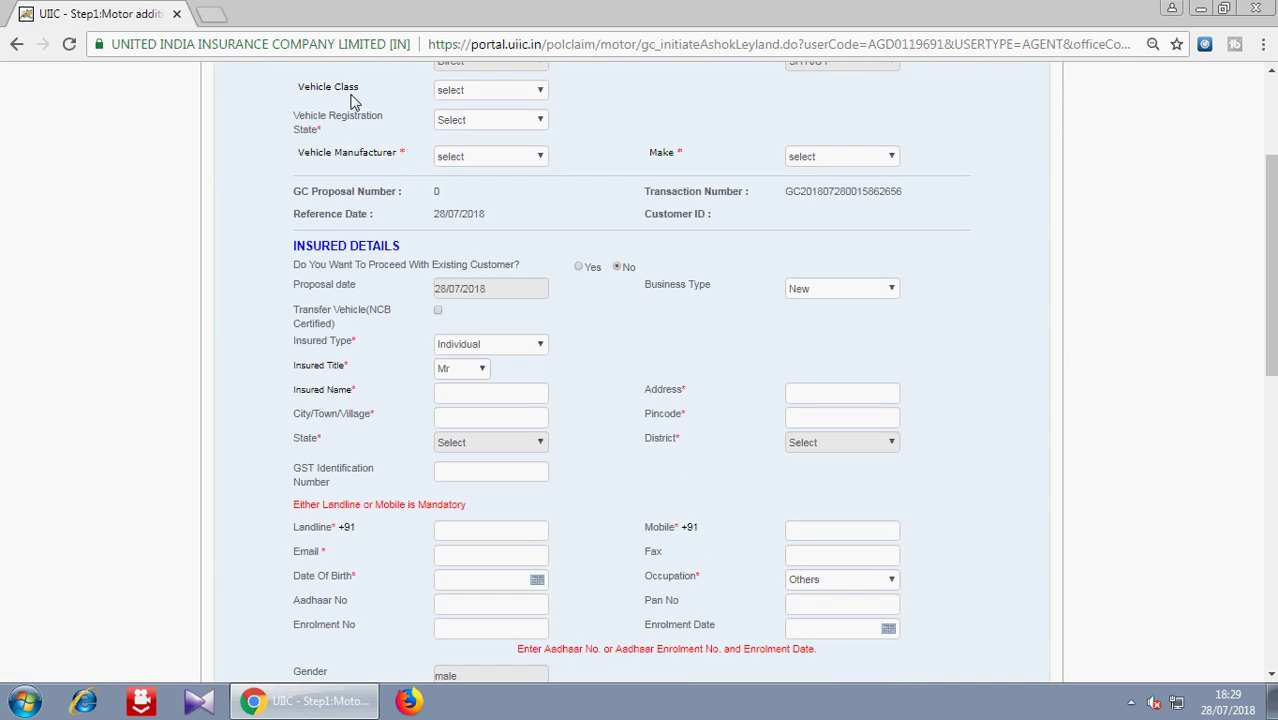
left_click(453, 90)
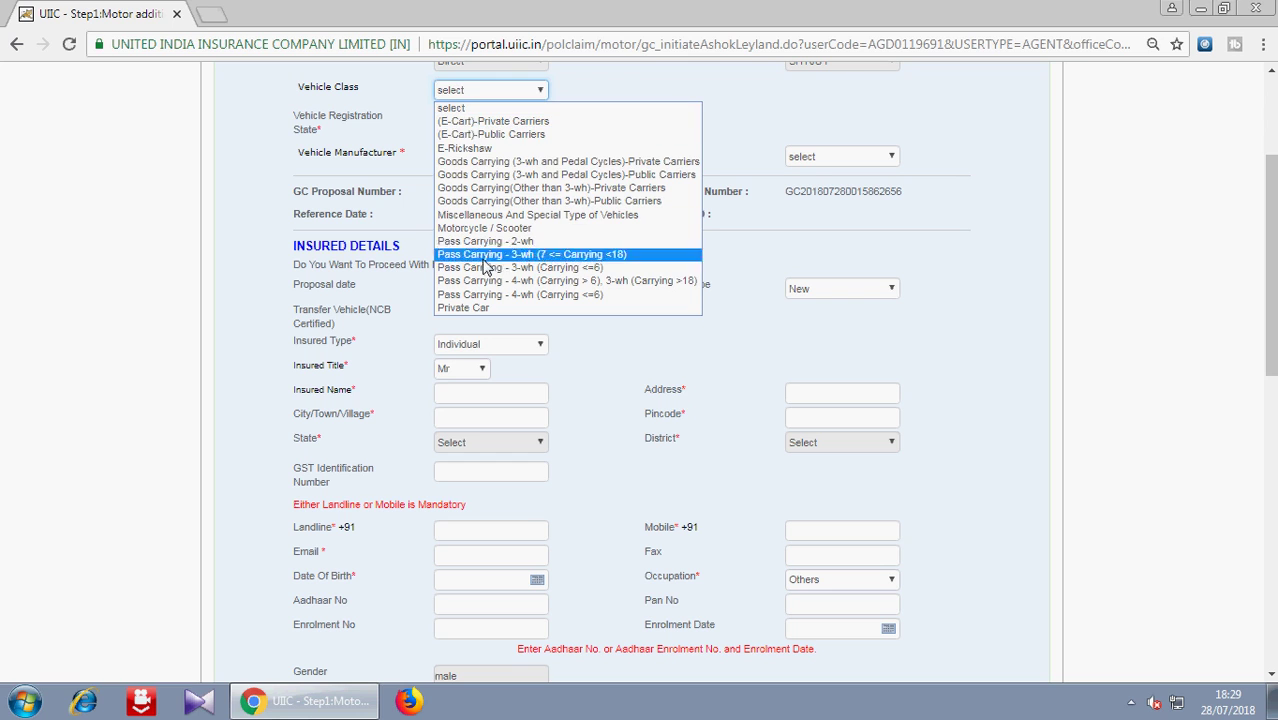
mouse_move(410, 87)
left_mouse_down()
mouse_move(648, 218)
mouse_move(740, 310)
mouse_move(740, 333)
left_mouse_up()
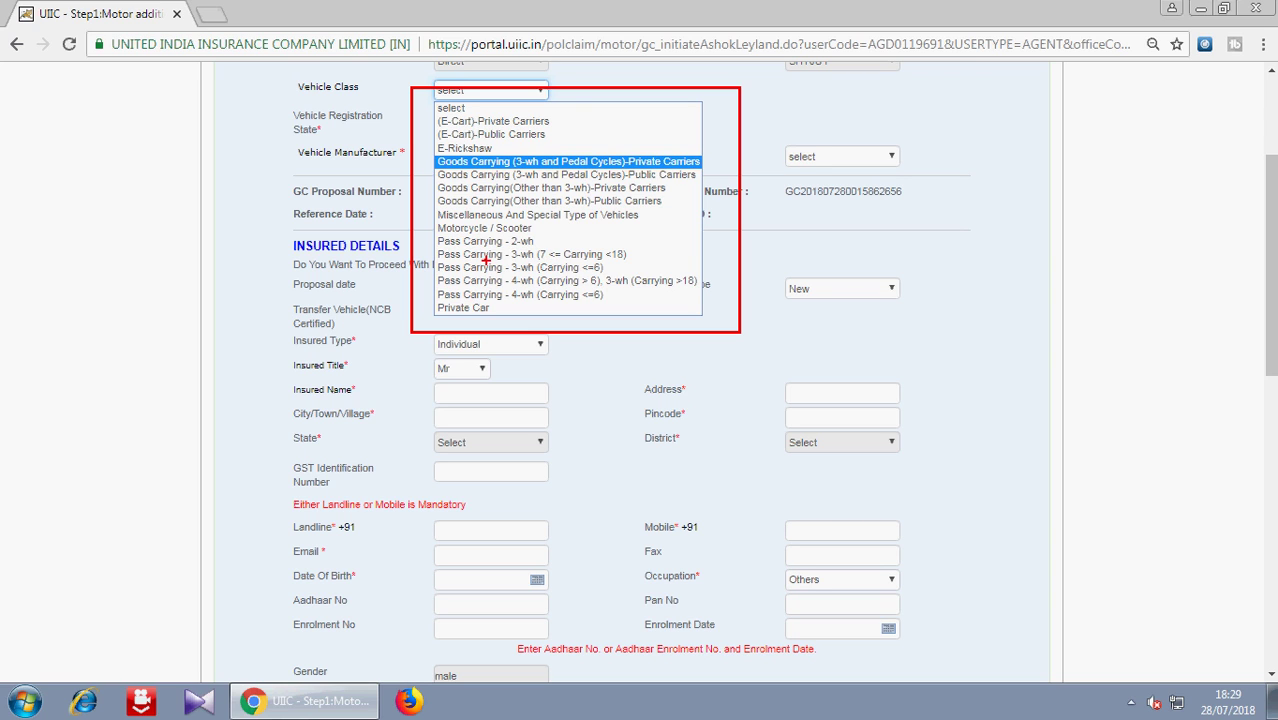
left_click_drag(542, 216, 434, 237)
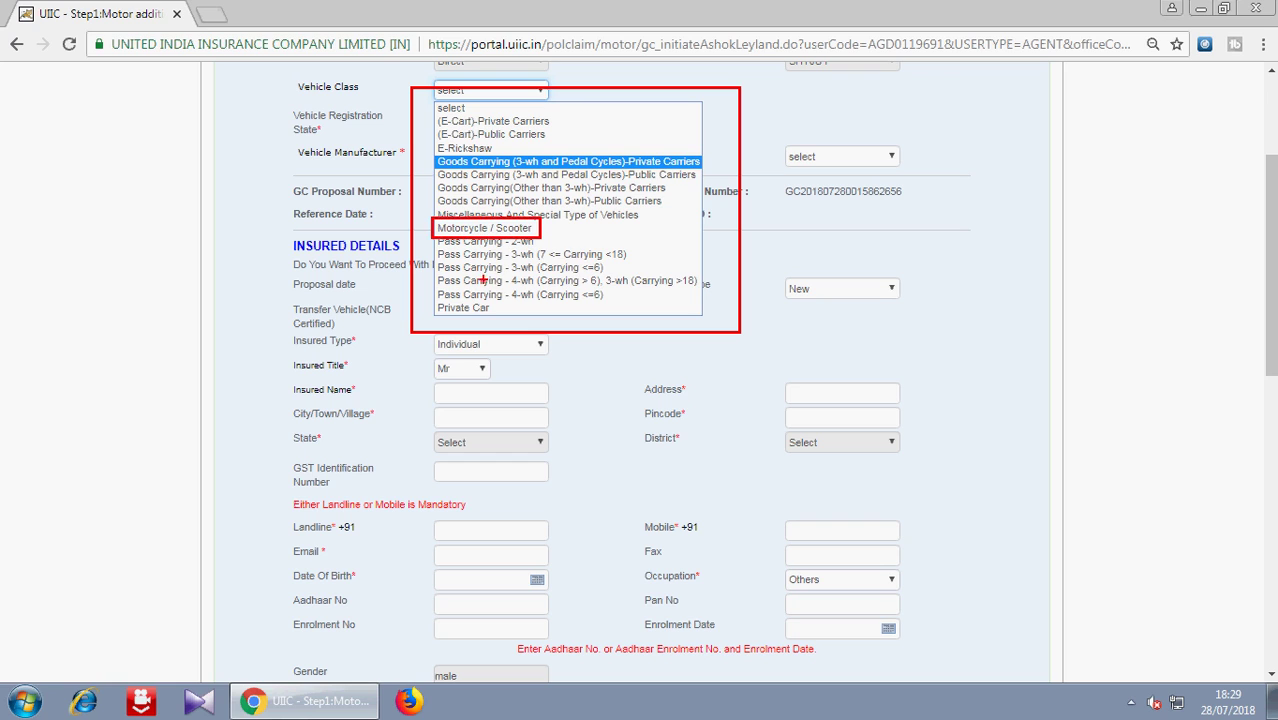
left_click_drag(494, 300, 434, 316)
mouse_move(611, 259)
left_mouse_down()
mouse_move(562, 274)
mouse_move(432, 276)
left_mouse_up()
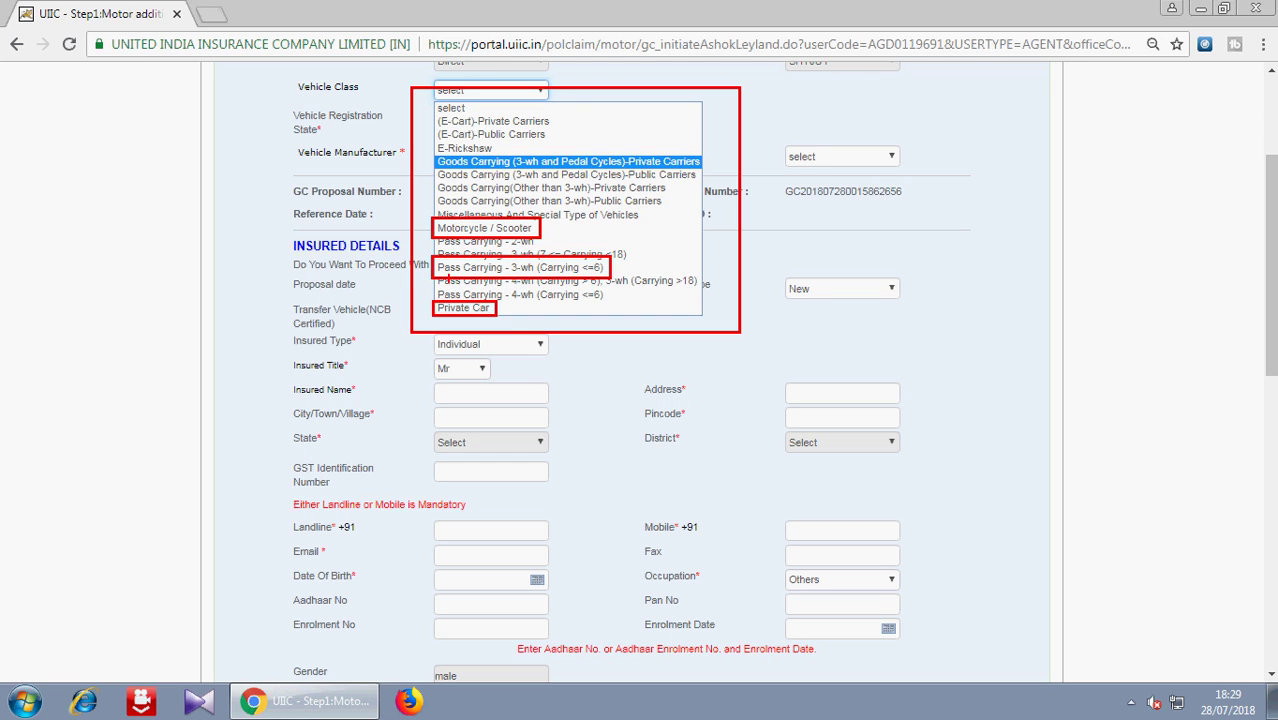
key("Escape")
left_click(453, 91)
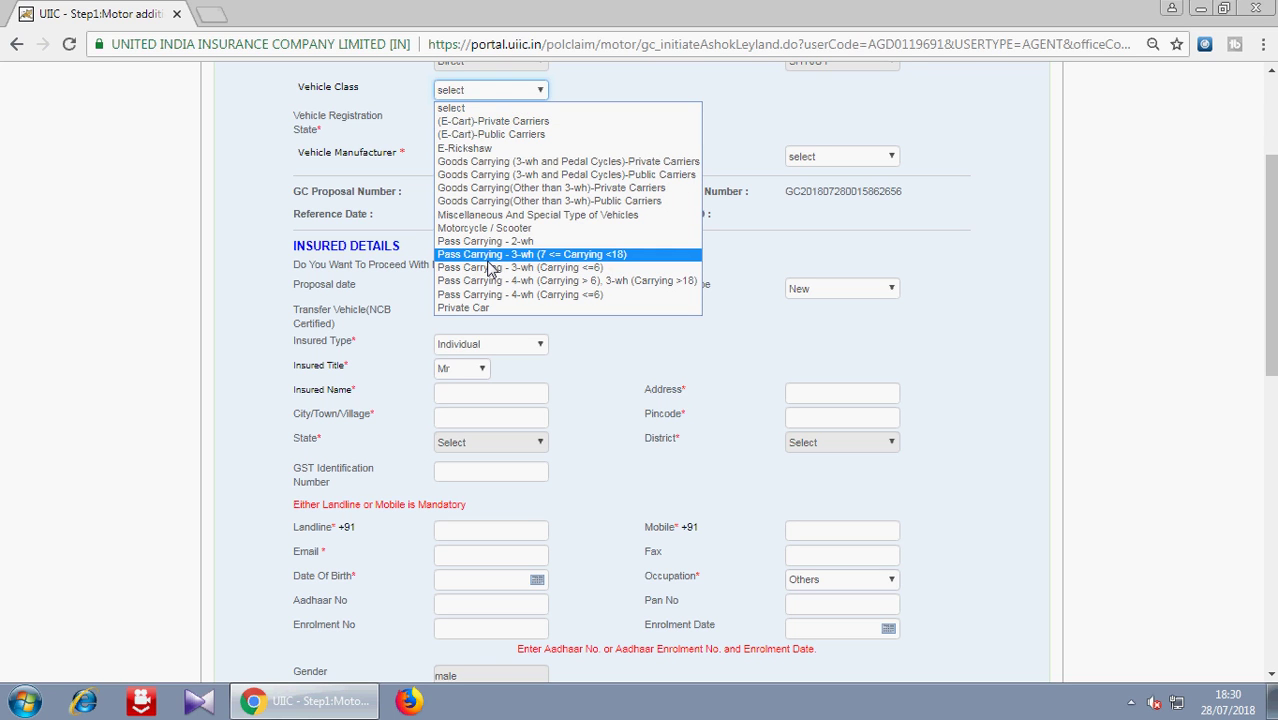
left_click(486, 229)
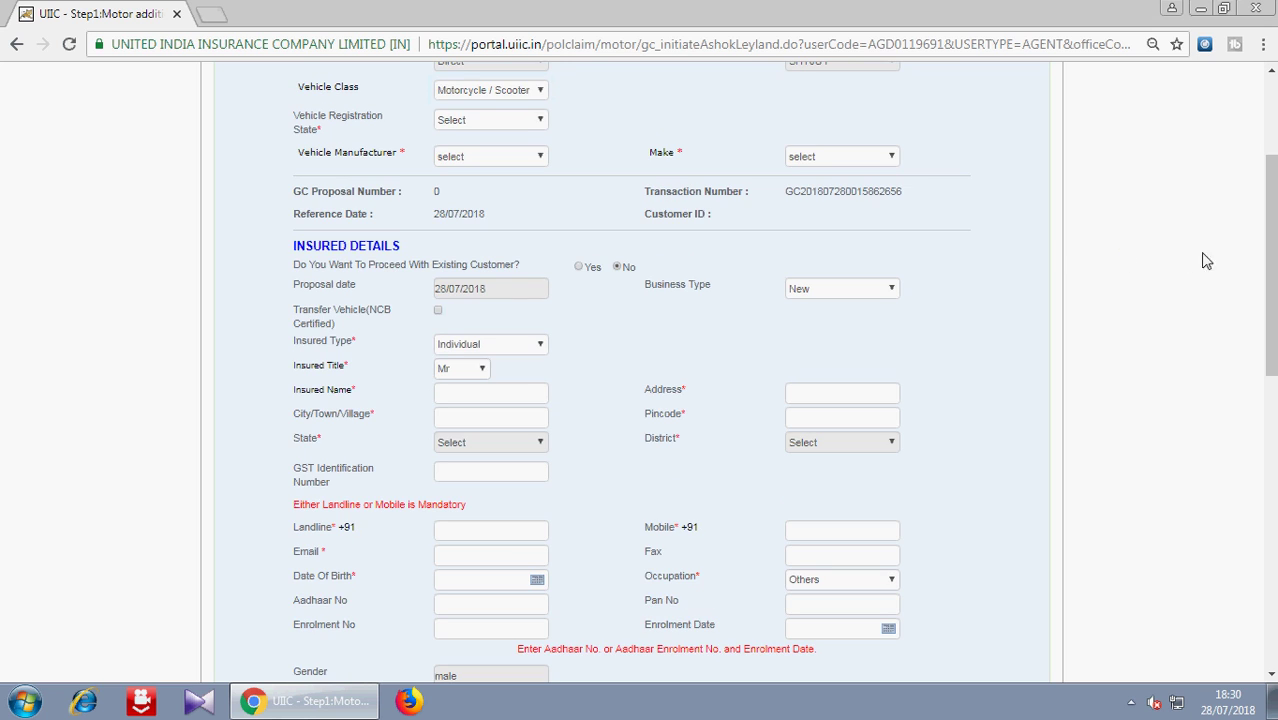
- Set the Vehicle Registration State to KERALA
left_click_drag(1273, 258, 1273, 264)
left_click(478, 103)
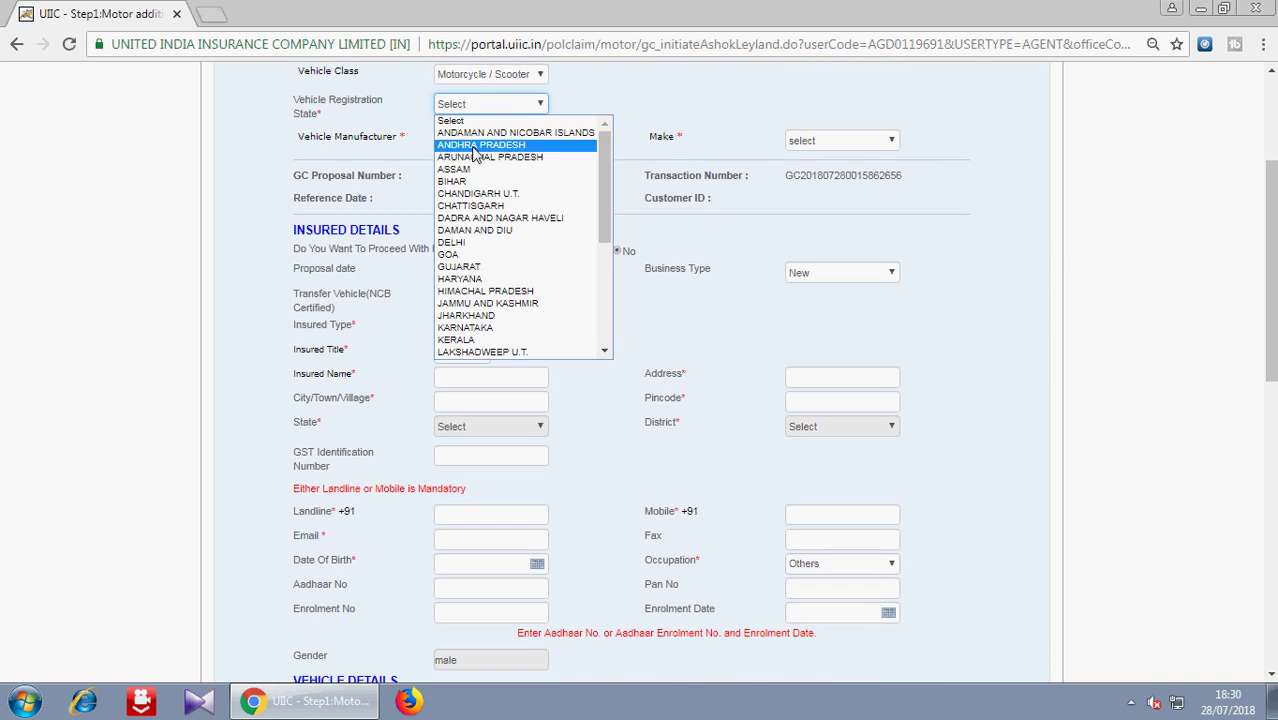
left_click(462, 340)
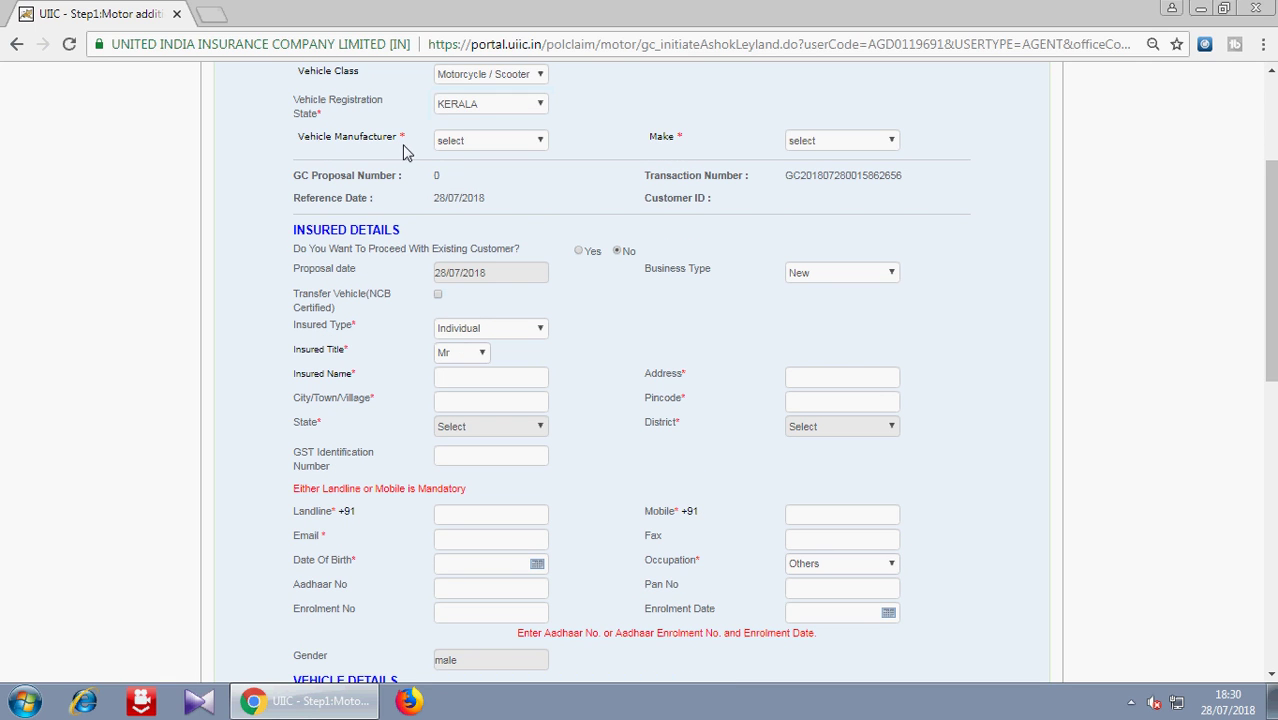
- Choose HONDA MOTORCYCLE & SCOOTER INDIA PVT LTD as the vehicle manufacturer
mouse_move(421, 126)
left_mouse_down()
mouse_move(517, 128)
mouse_move(577, 155)
left_mouse_up()
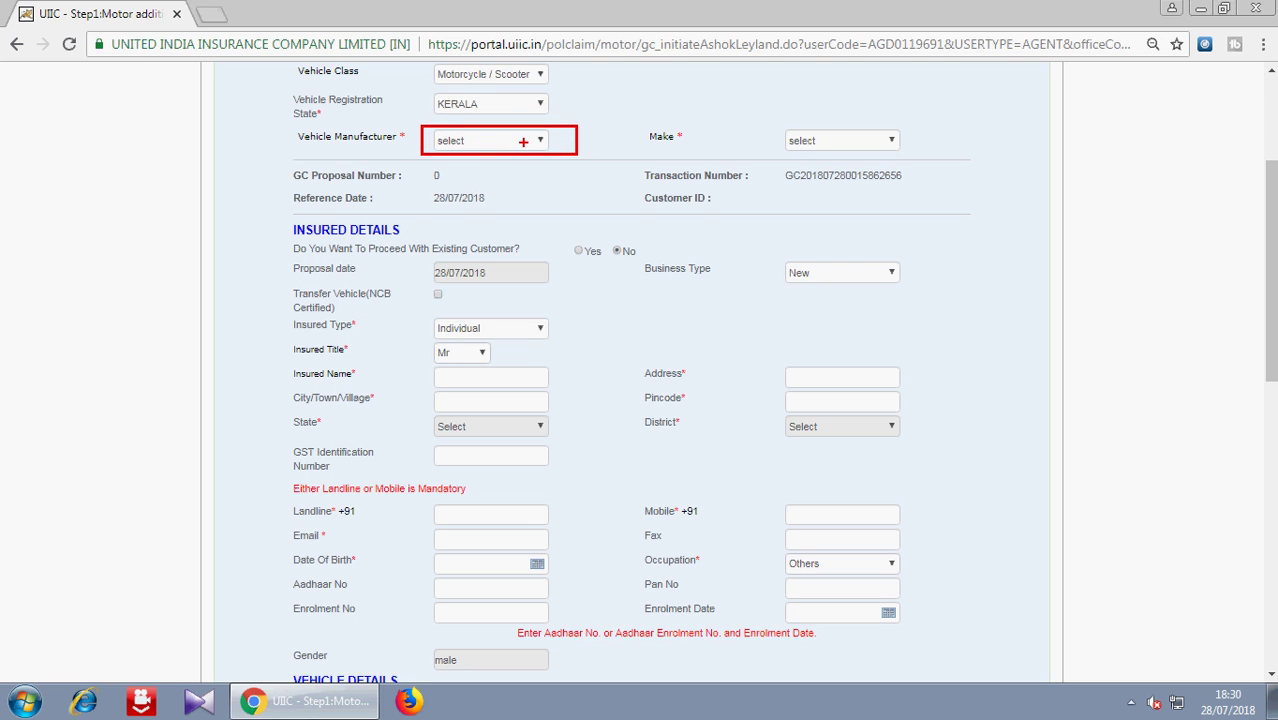
left_click(440, 148)
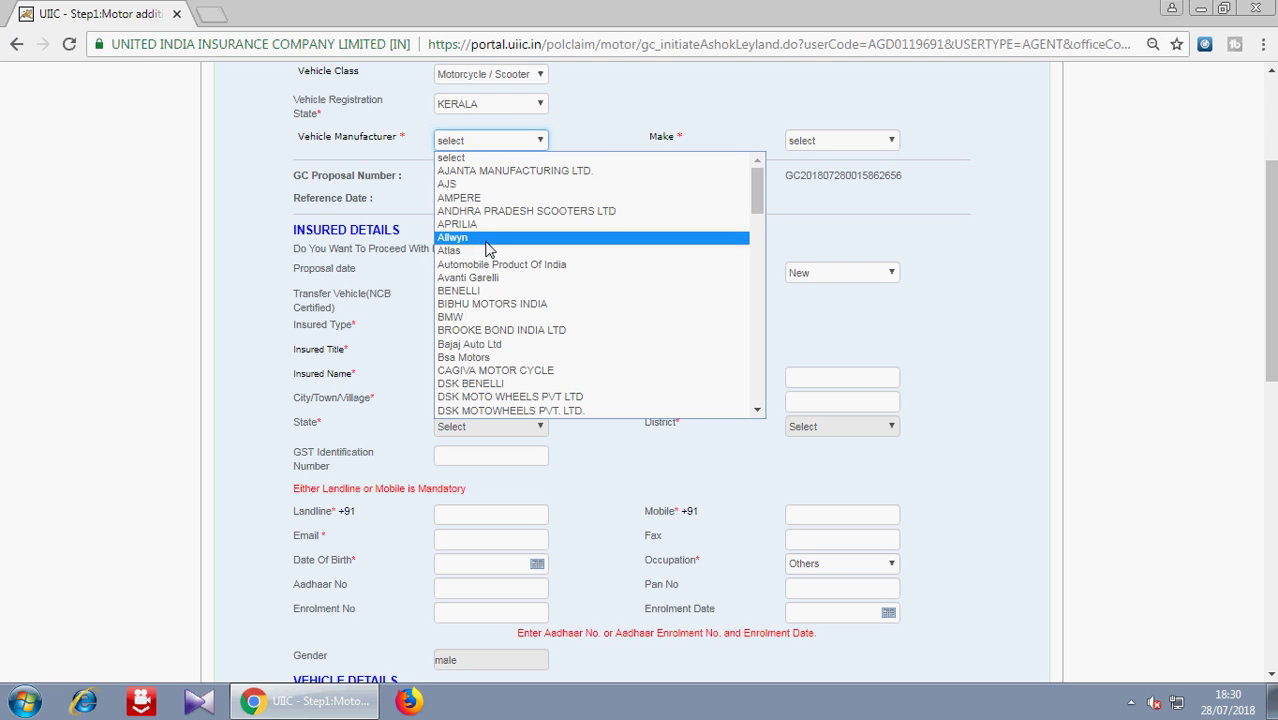
key("h")
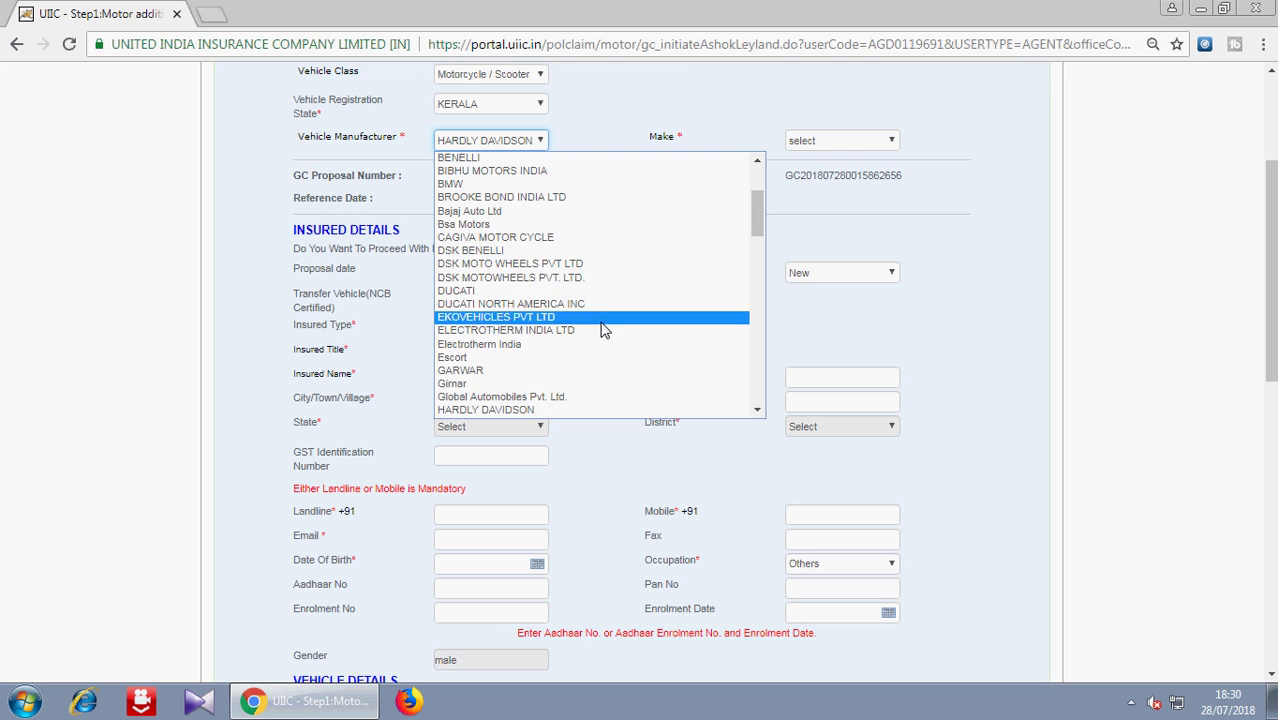
left_click_drag(759, 214, 759, 258)
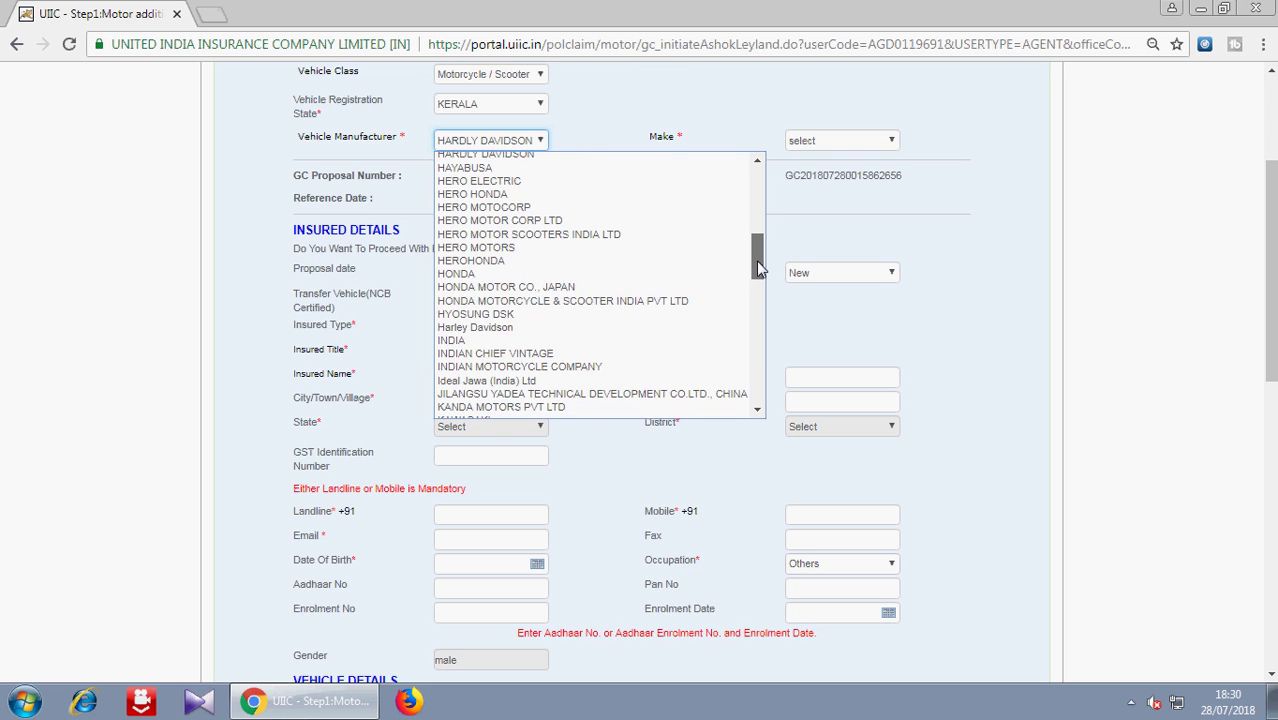
left_click(570, 301)
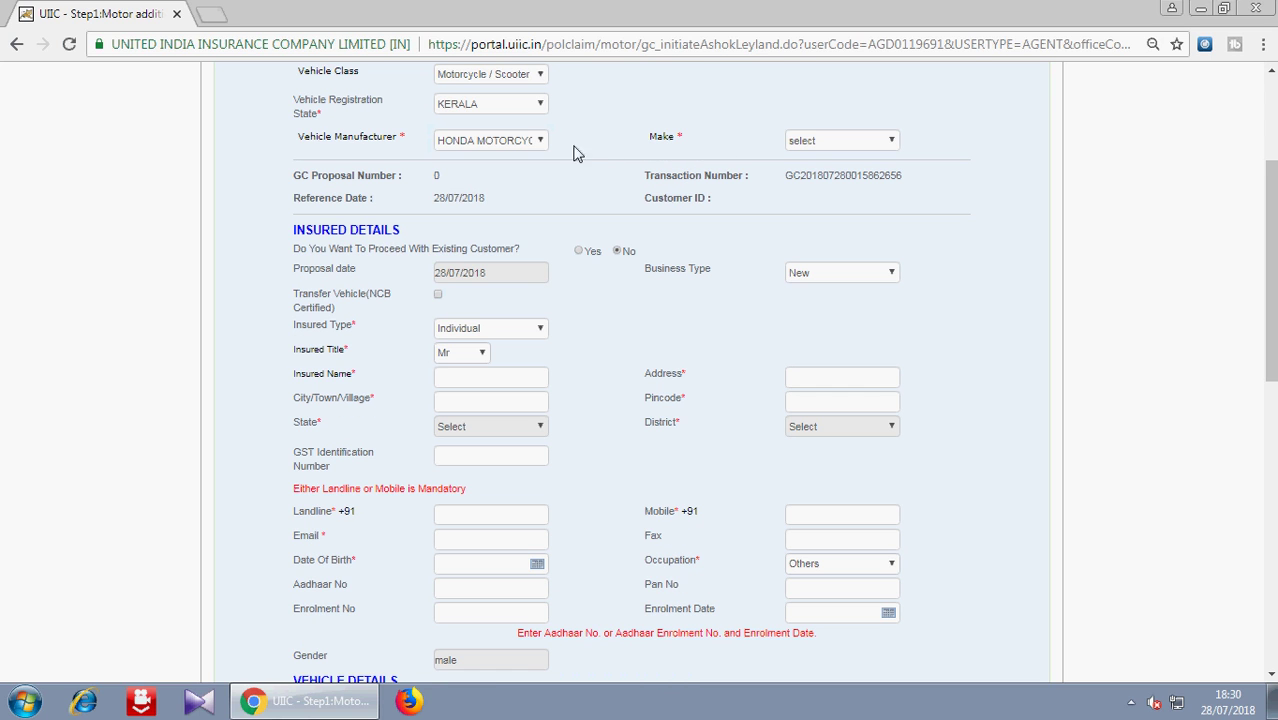
left_click(792, 145)
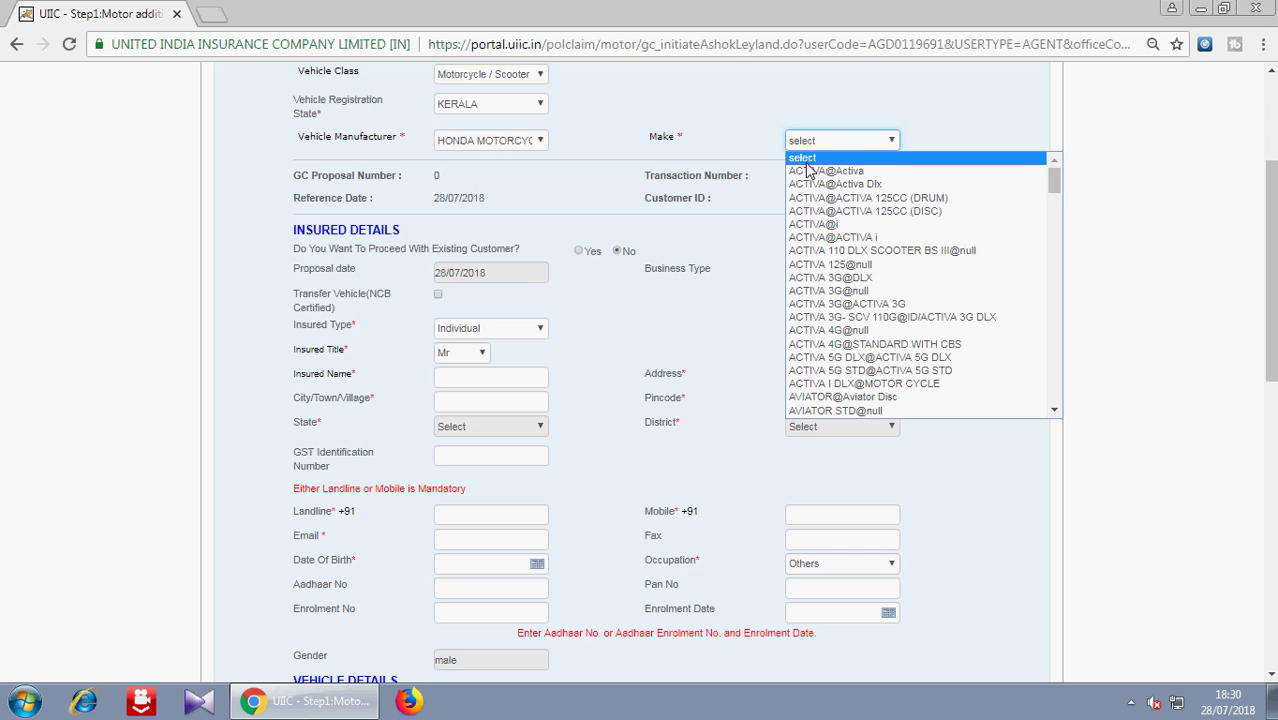
- Set the Make to ACTIVA@Activa and enter the insured person's name
left_click(808, 172)
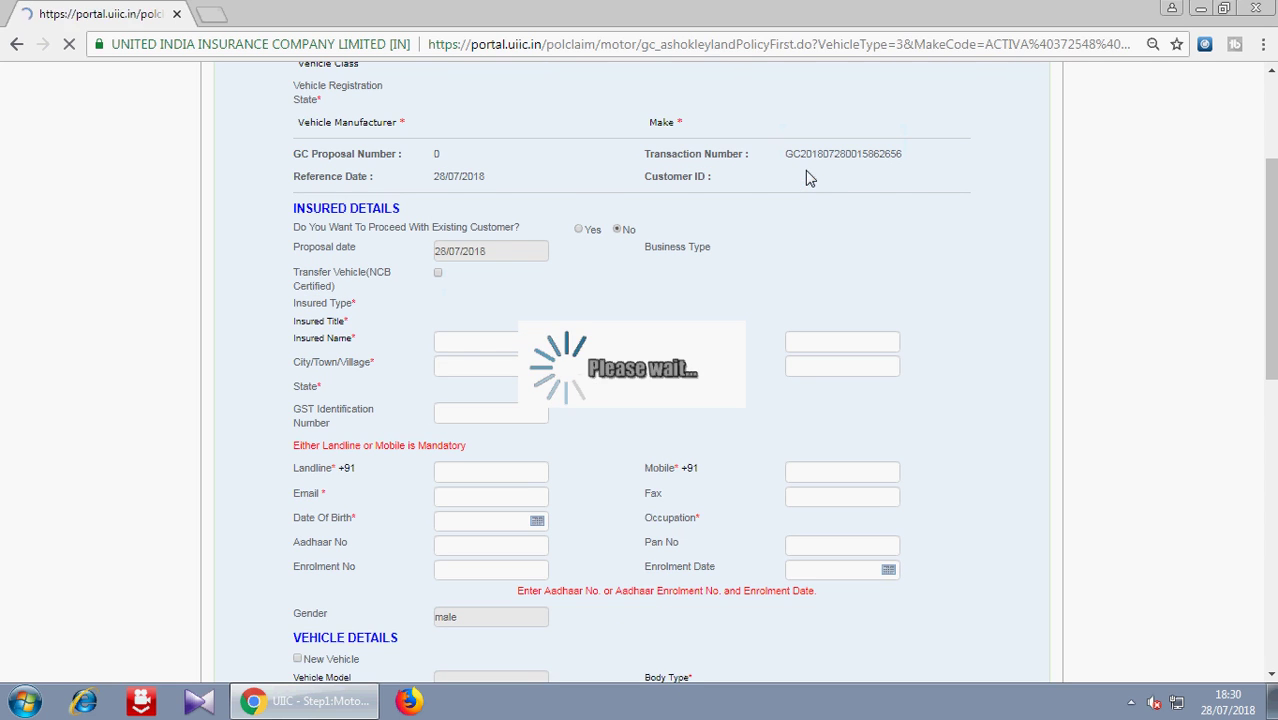
left_click_drag(1270, 220, 1270, 376)
left_click(467, 166)
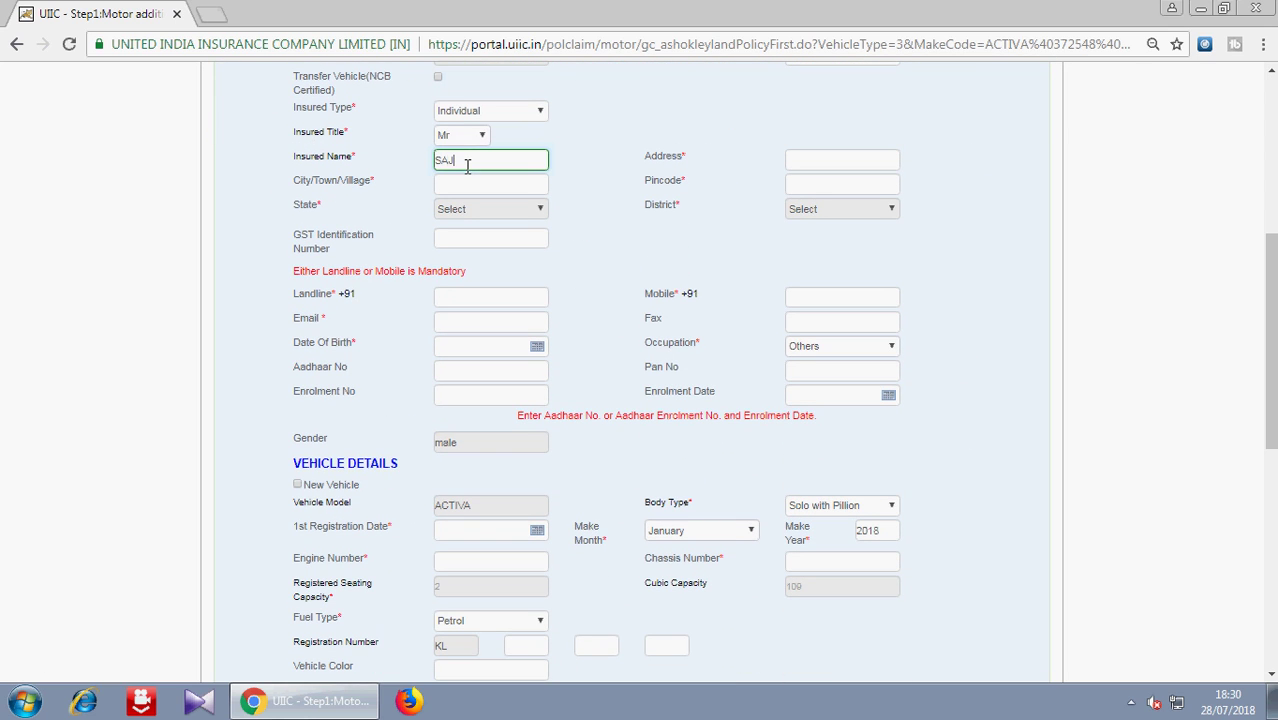
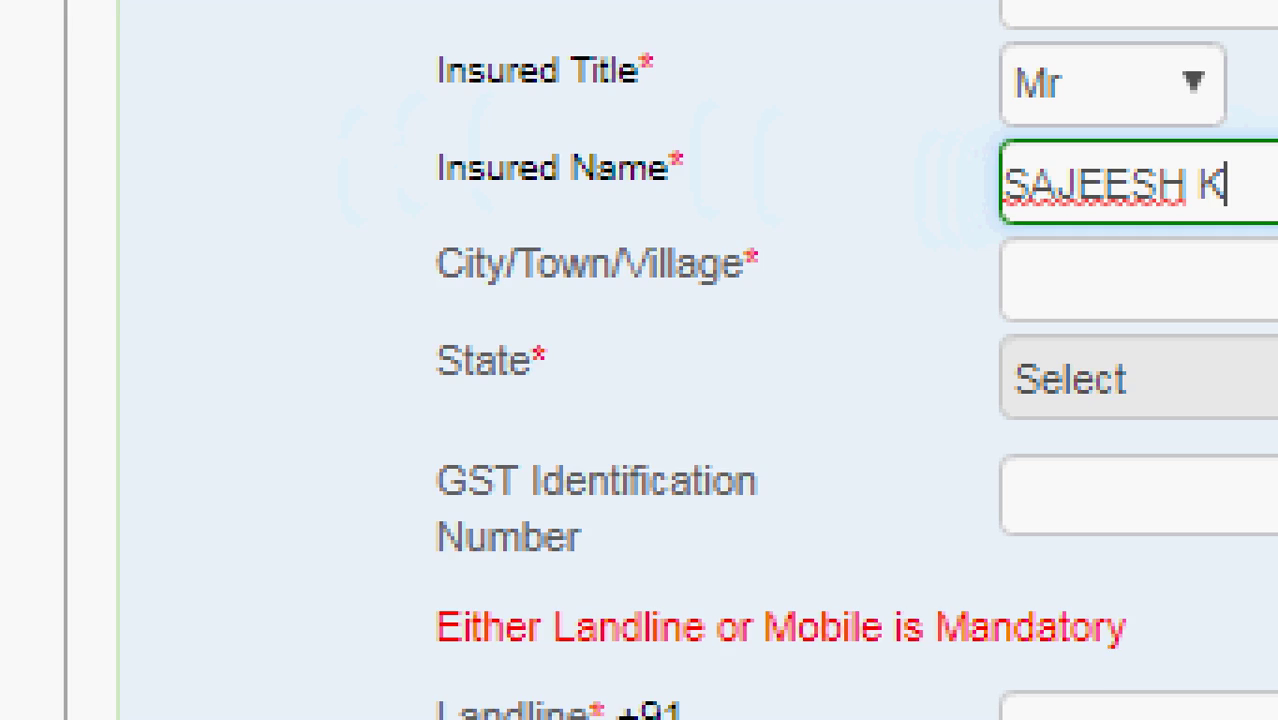
left_click_drag(359, 149, 469, 144)
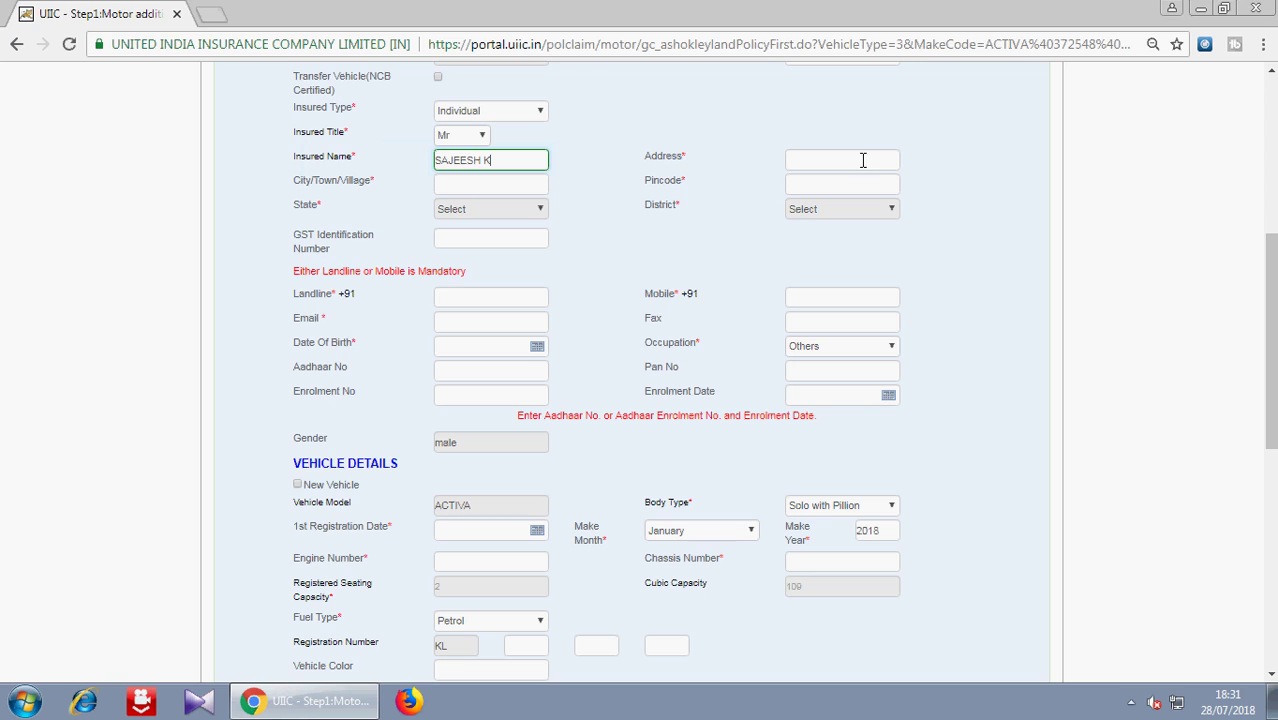
- Fill in the insured's address, city and pincode so State and District auto-fill
left_click(848, 164)
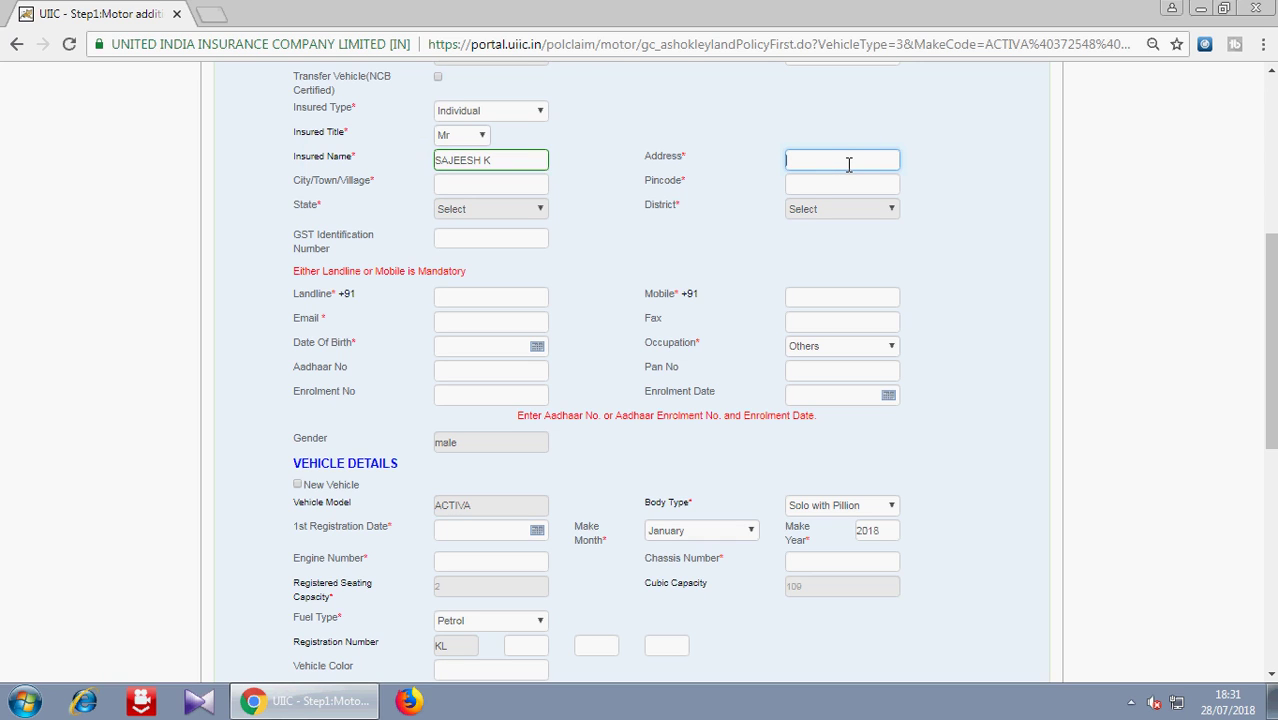
left_click(848, 164)
type("INSURANCE ADVISER")
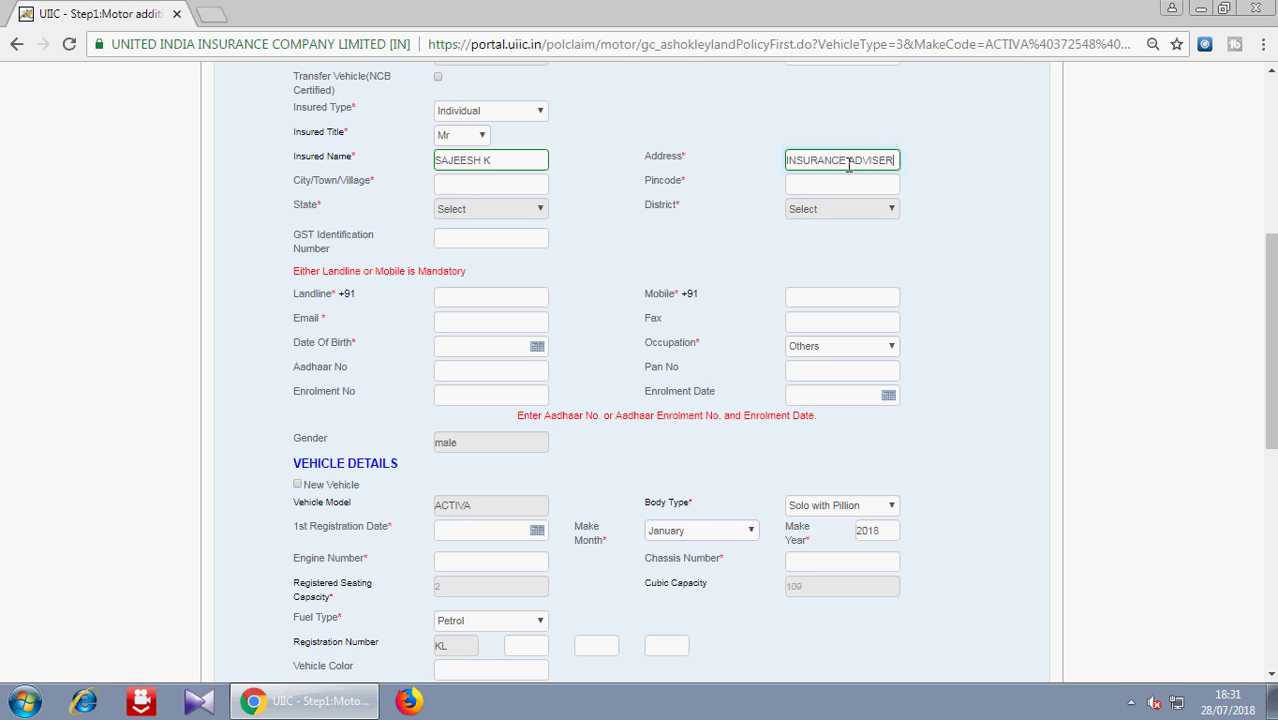
left_click(505, 187)
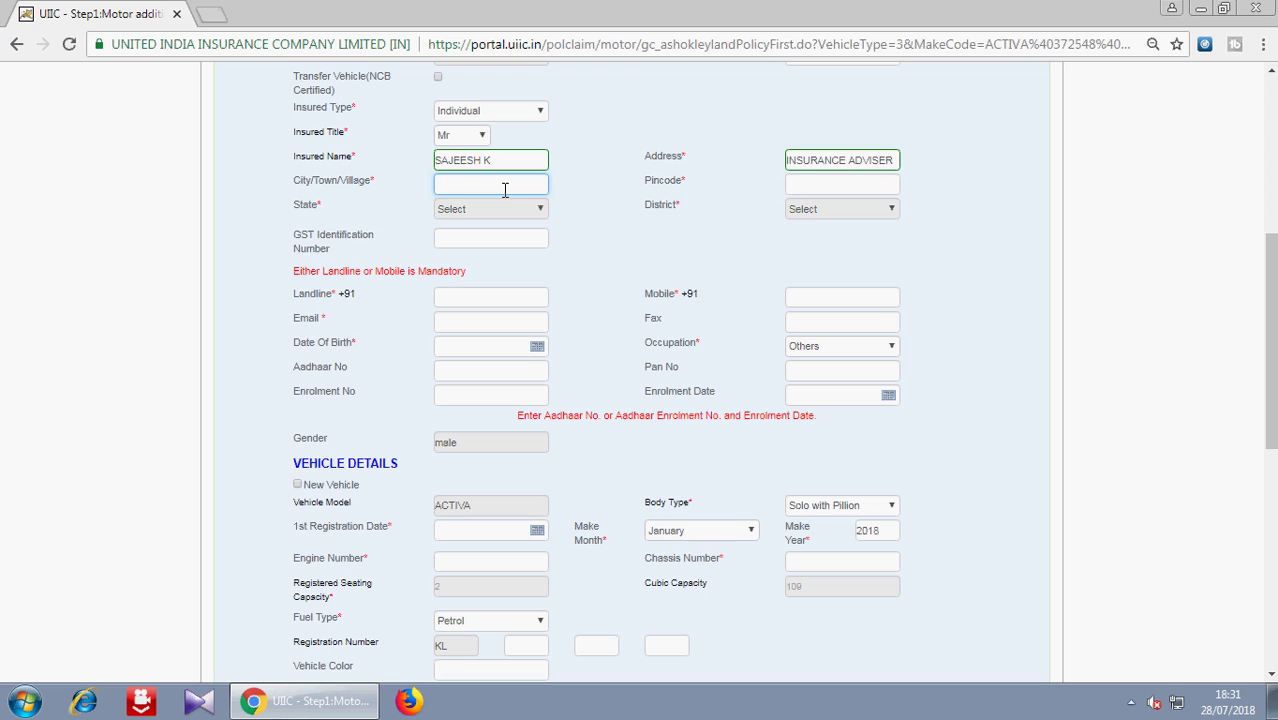
type("KERALA")
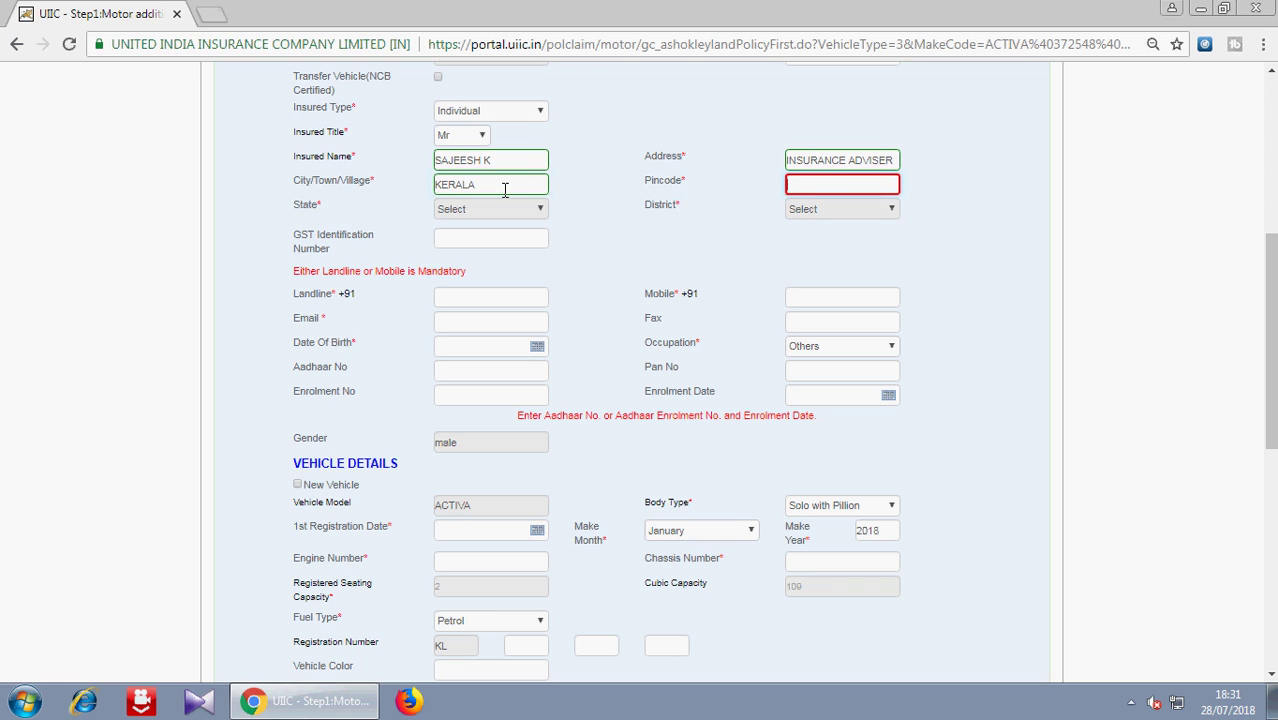
type("PINCO")
key("BackSpace")
key("BackSpace")
key("BackSpace")
key("BackSpace")
key("BackSpace")
type("676")
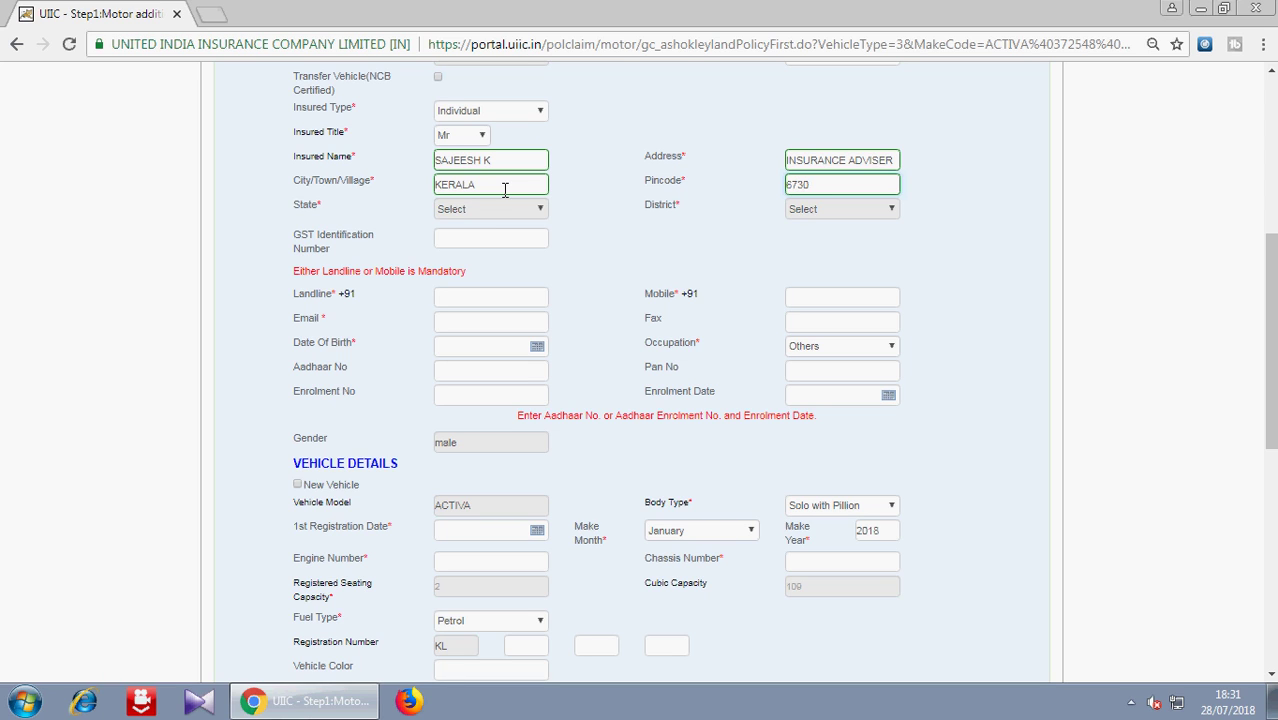
type("001")
key("Tab")
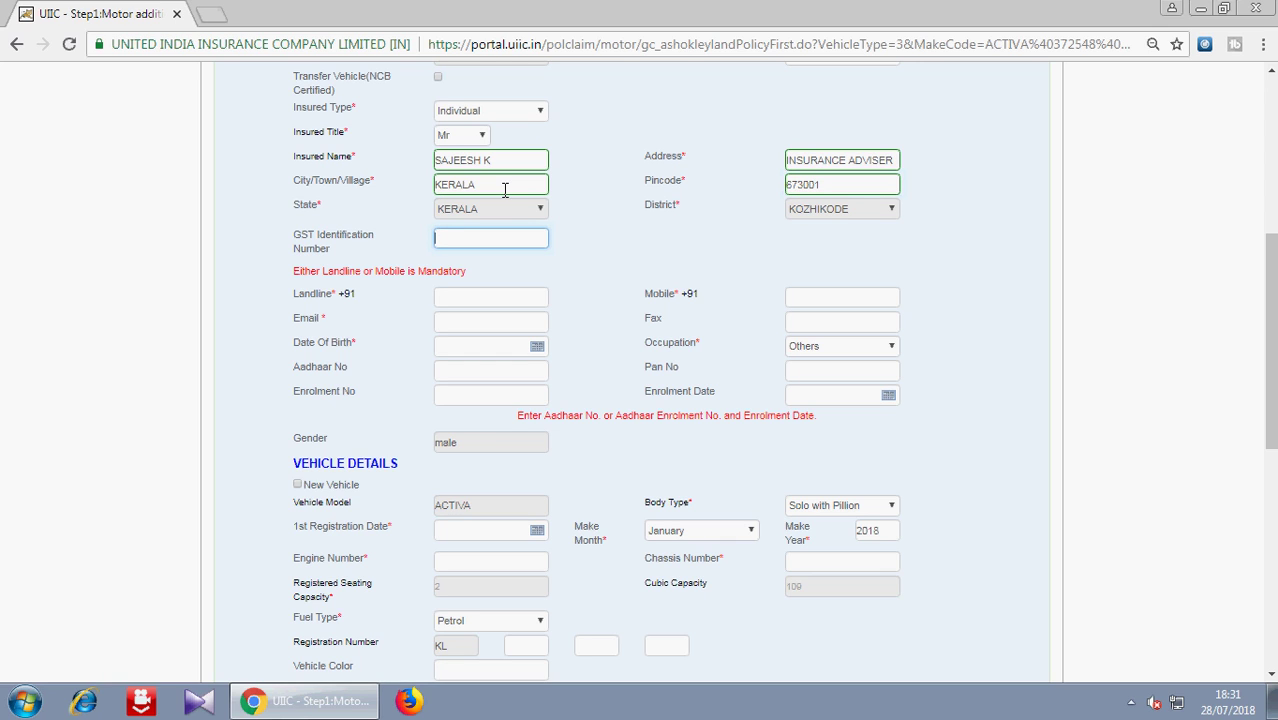
- Enter the insured's landline and mobile phone numbers
left_click(486, 300)
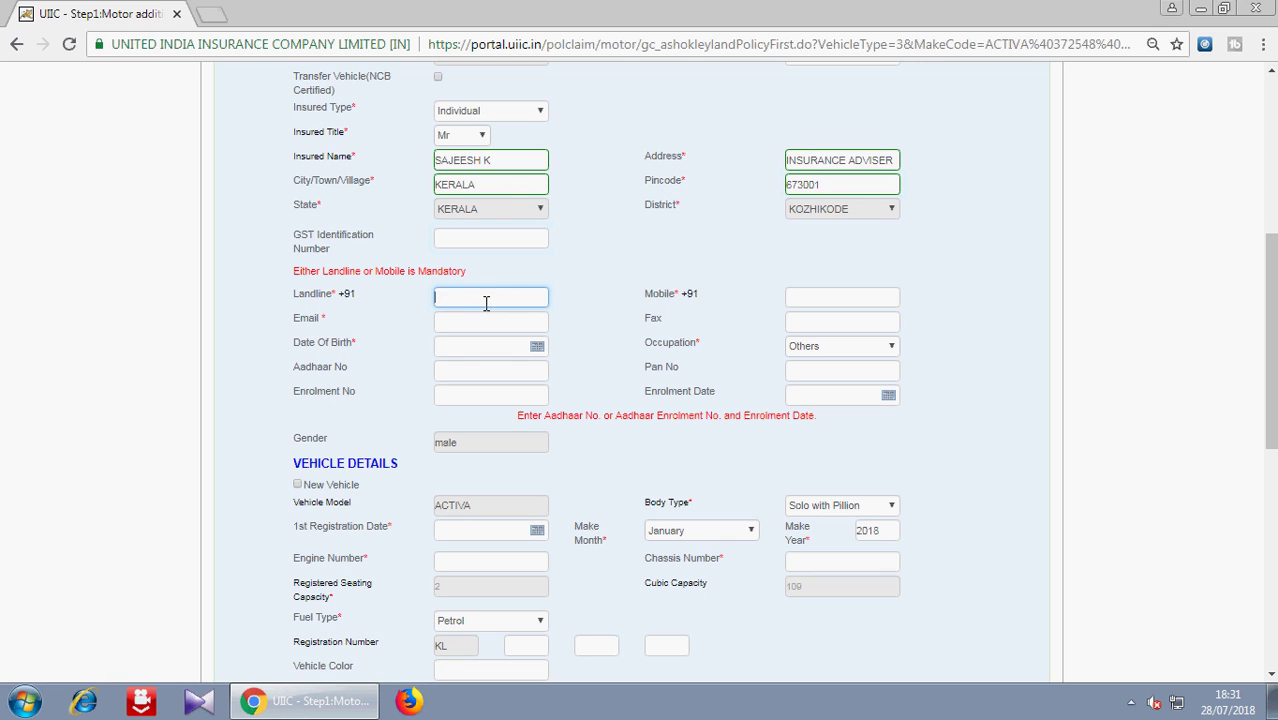
type("61111111111111")
key("Tab")
type("9111111111")
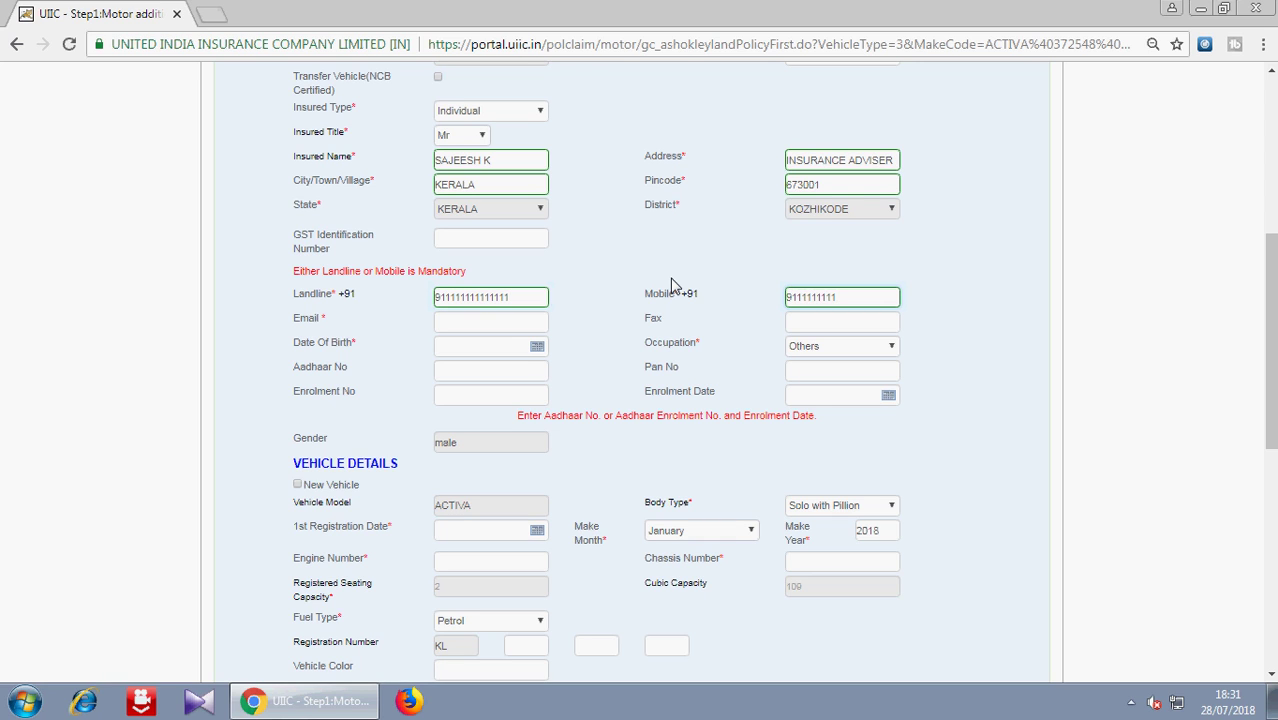
left_click(537, 346)
left_click(548, 347)
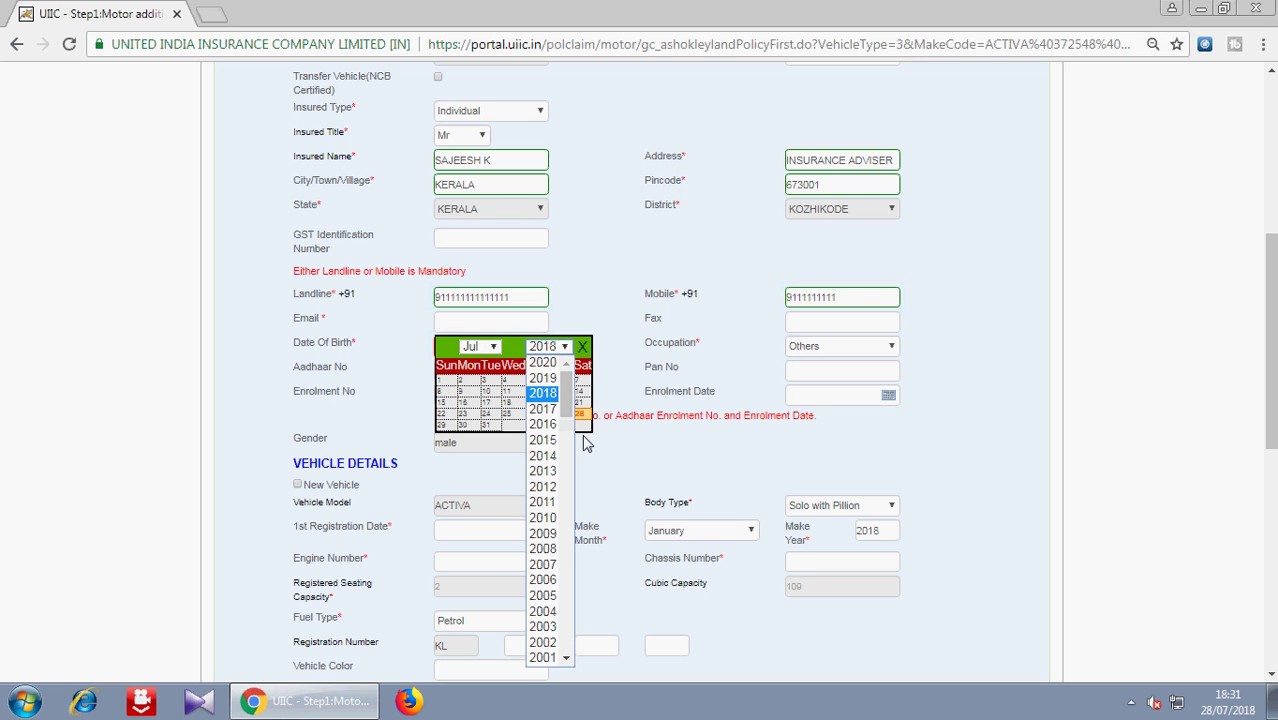
left_click_drag(565, 392, 566, 470)
left_click(546, 557)
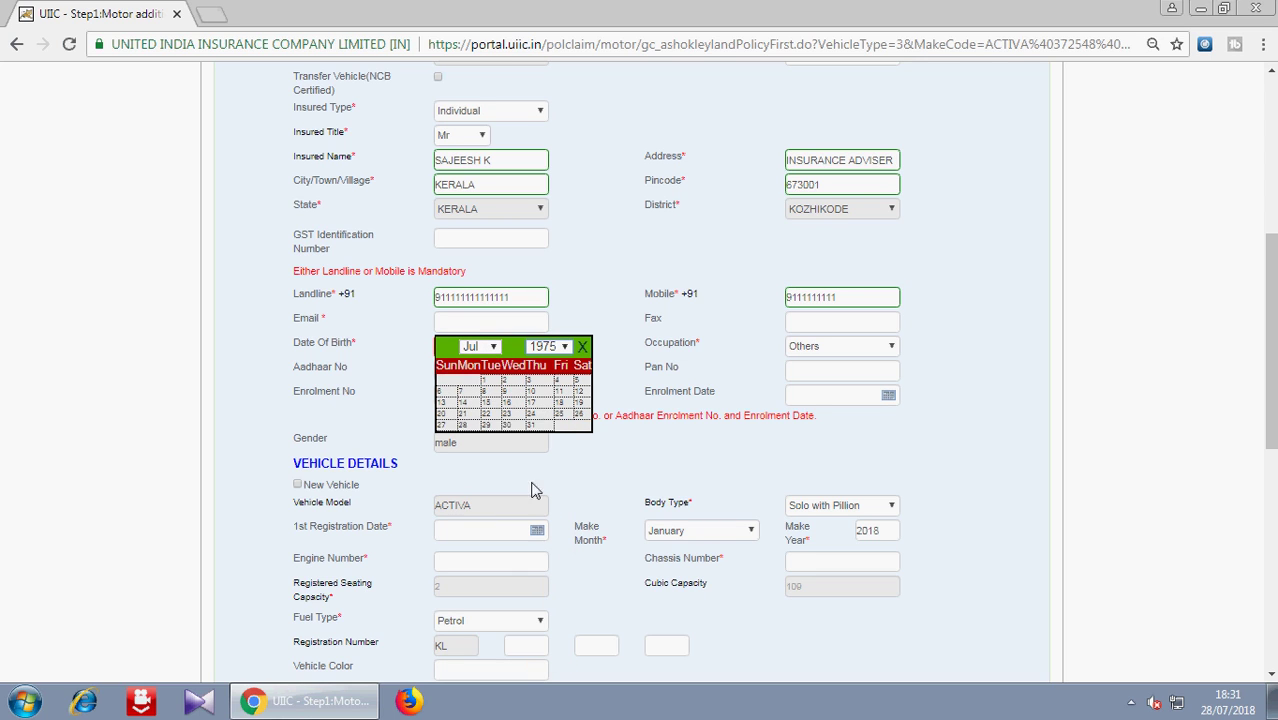
left_click(488, 403)
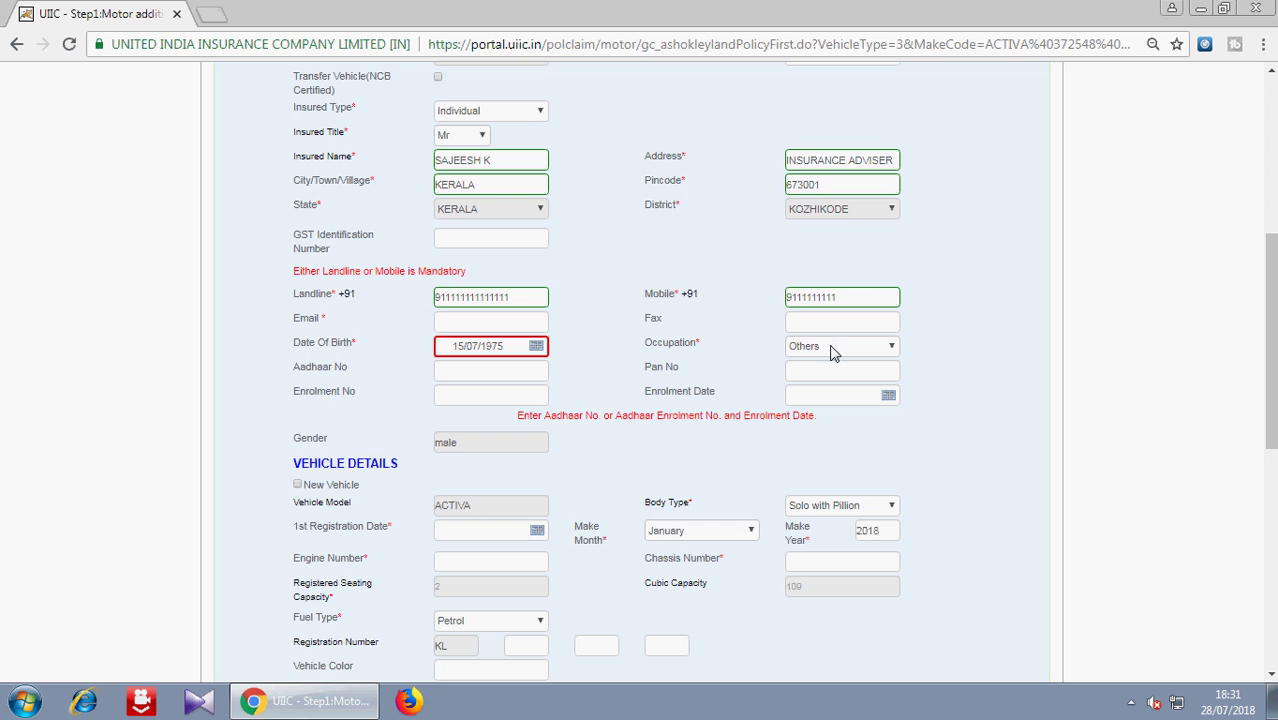
left_click_drag(1264, 340, 1263, 424)
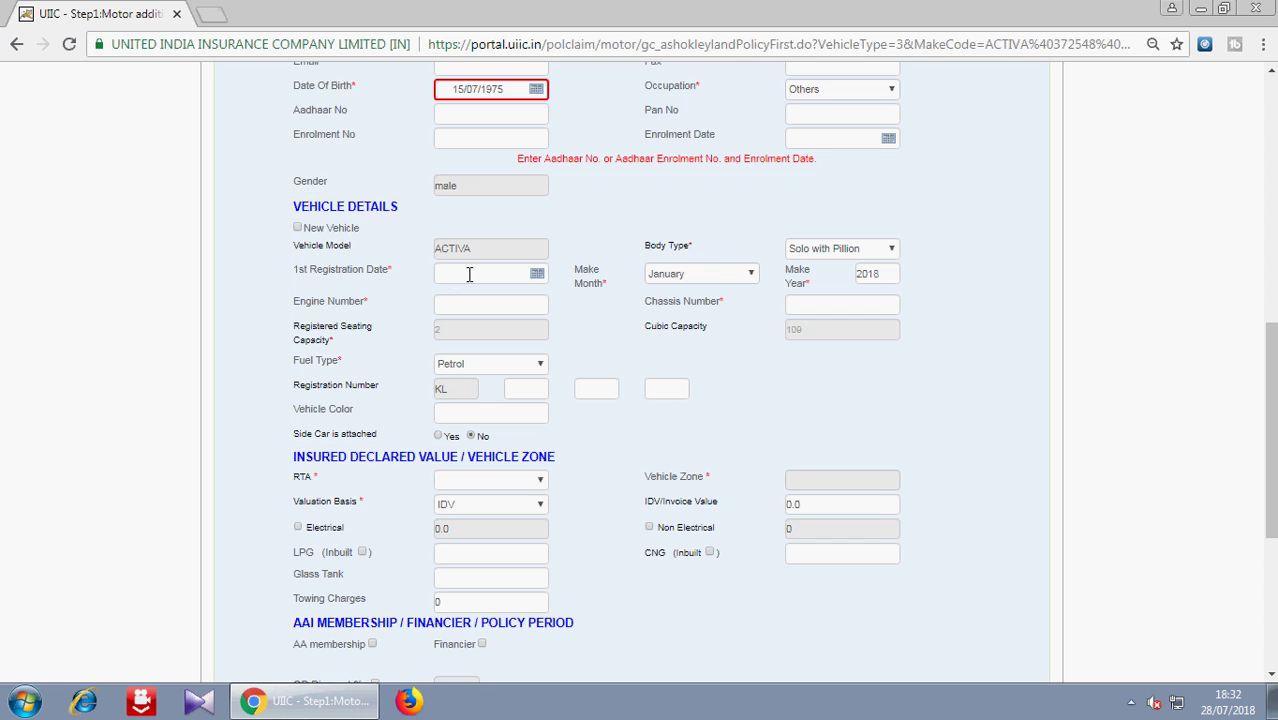
- Set the 1st registration date to 04/02/2015 and make month/year to February 2015
left_click(538, 274)
left_click(550, 273)
left_click(551, 378)
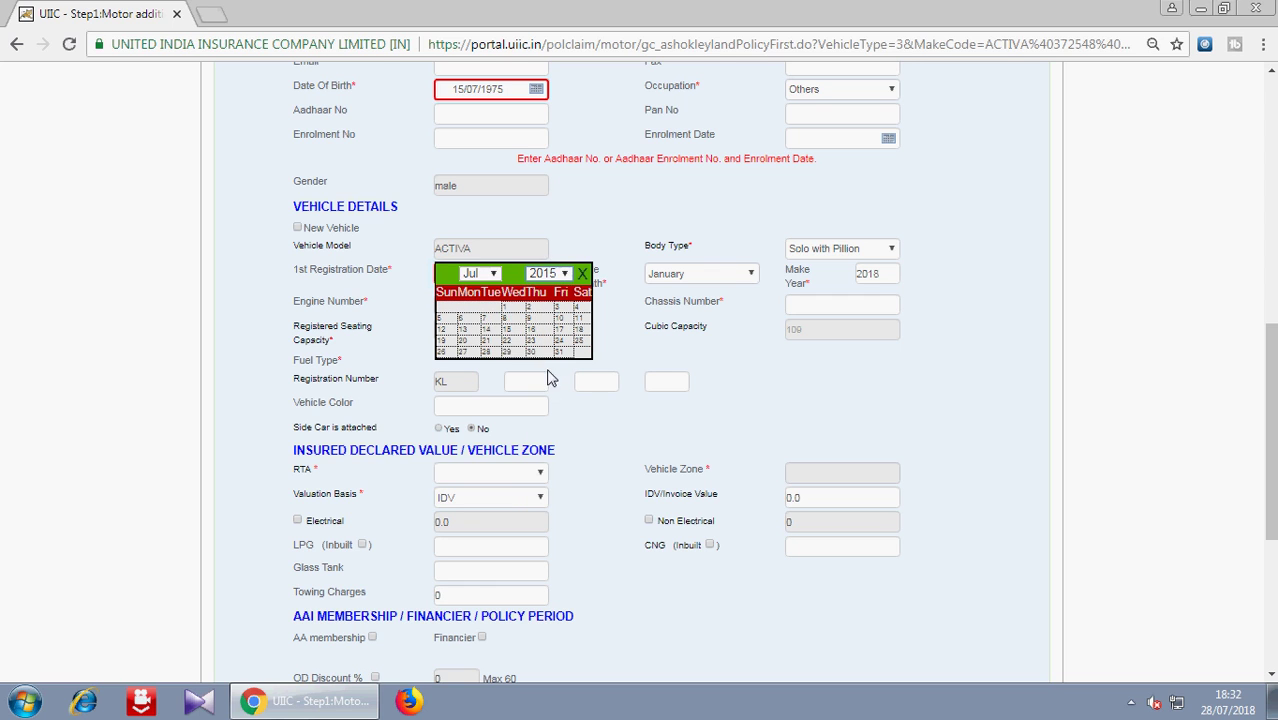
left_click(478, 275)
left_click(473, 305)
left_click(512, 307)
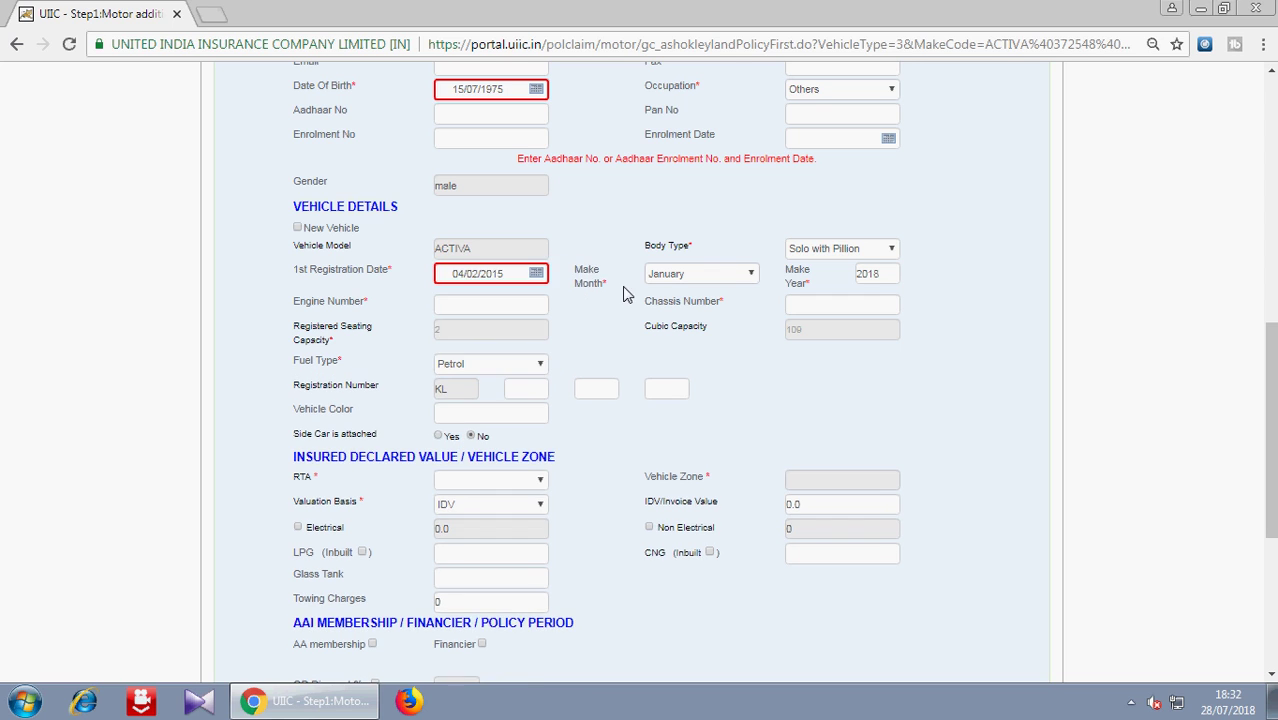
left_click(700, 275)
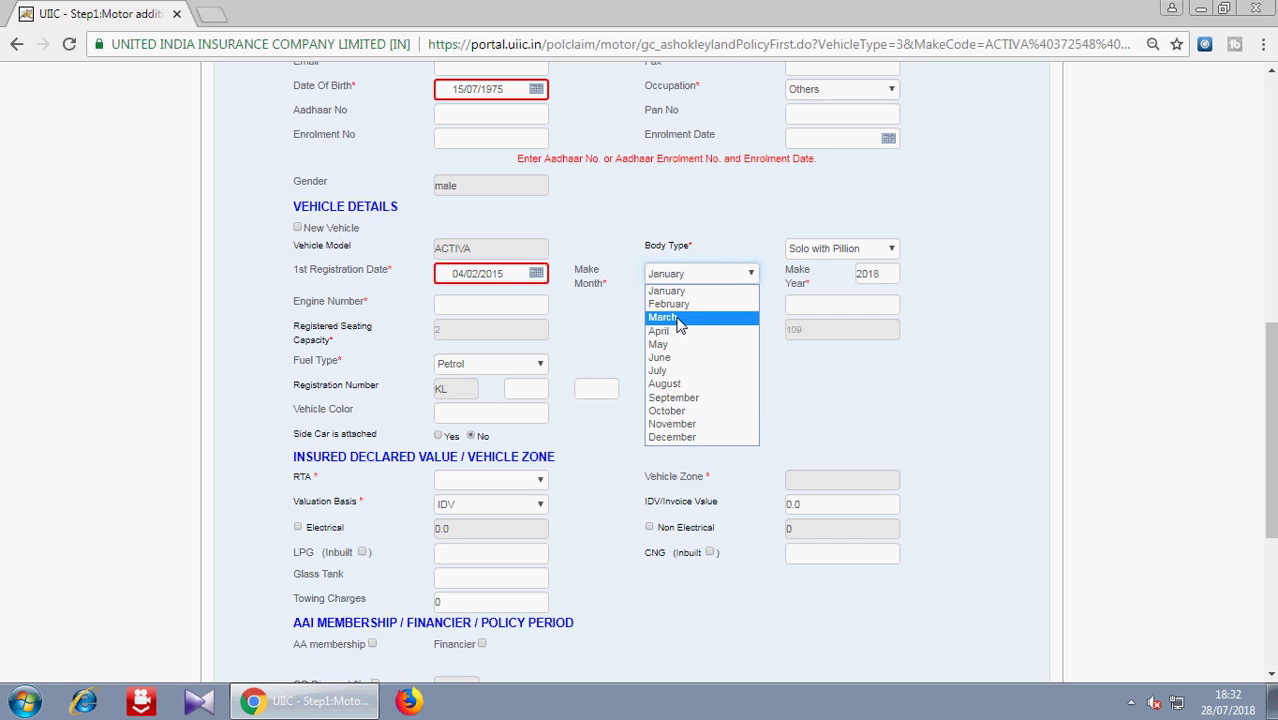
left_click(672, 304)
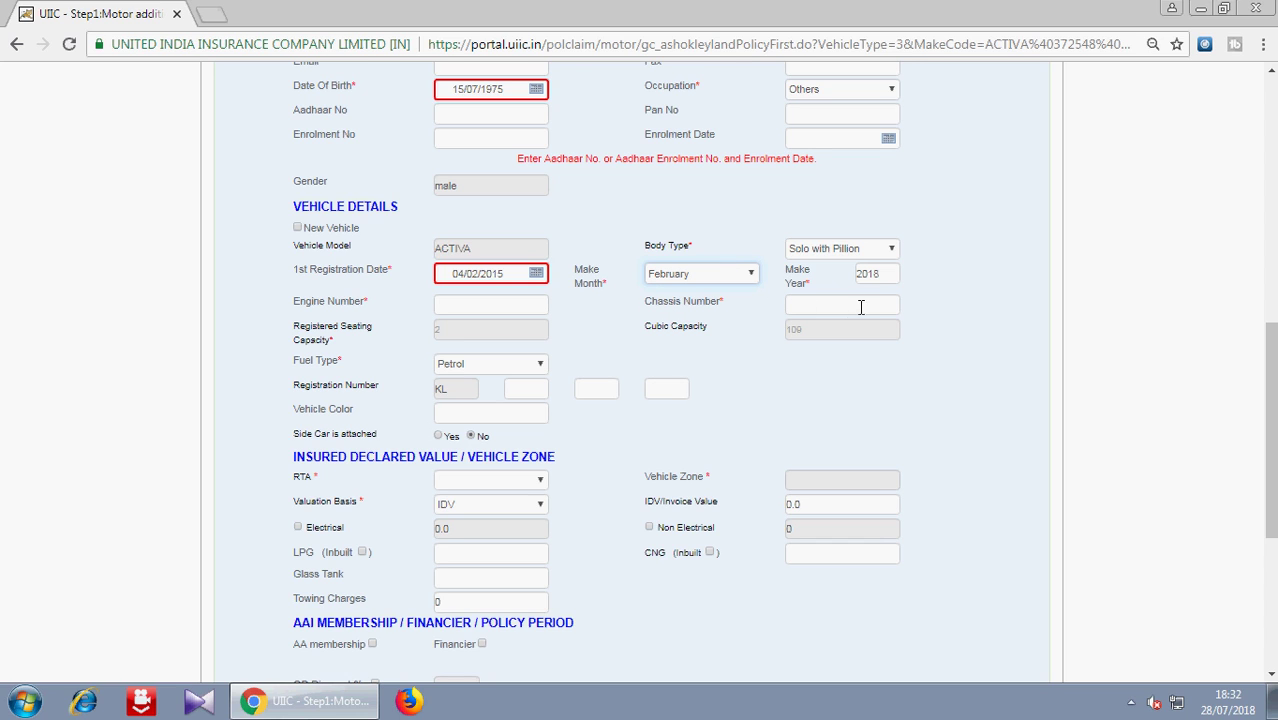
double_click(882, 283)
type("2015")
- Enter the engine and chassis numbers, the registration number, and colour RED
left_click(505, 312)
type("ENGINE NUMBER")
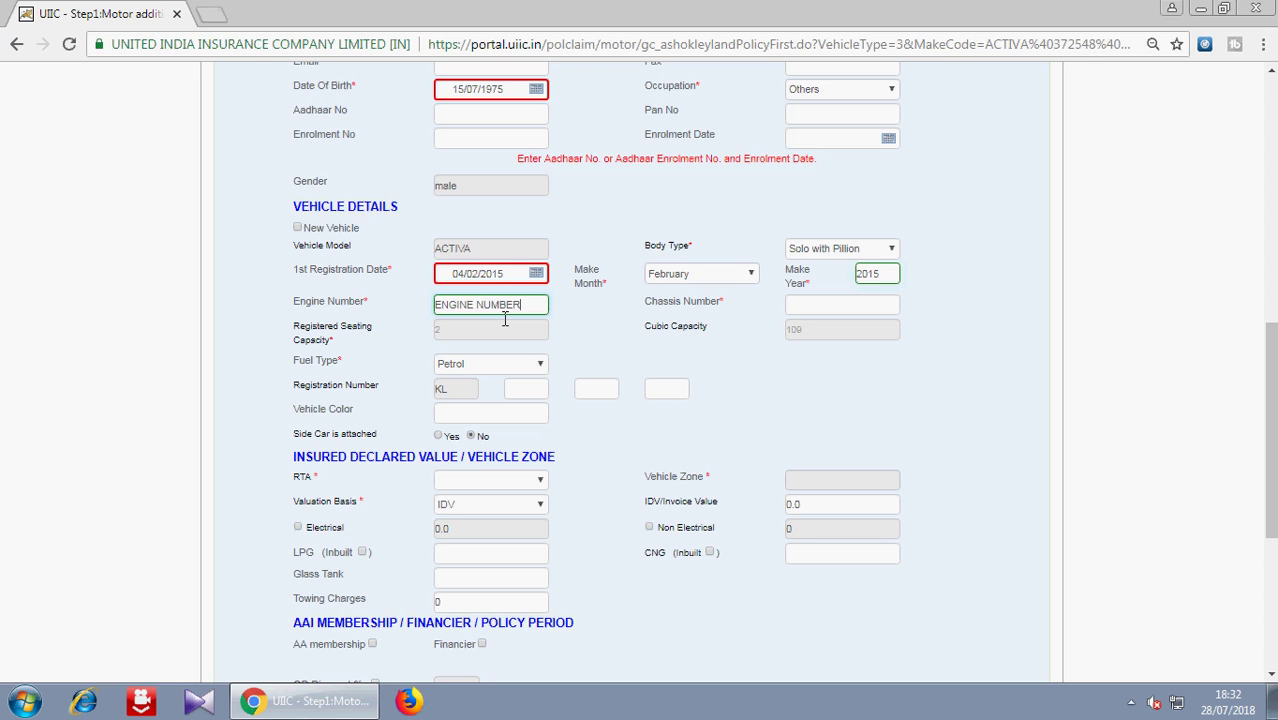
key("Tab")
type("CH")
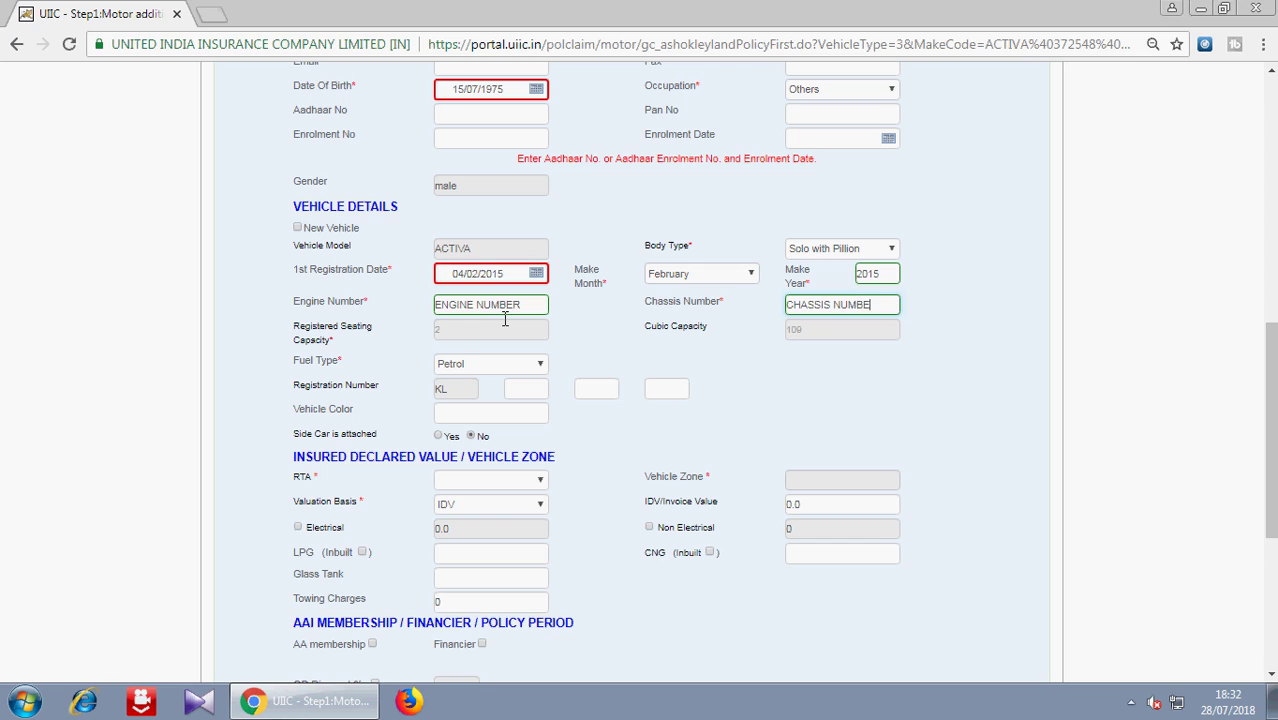
left_click(526, 392)
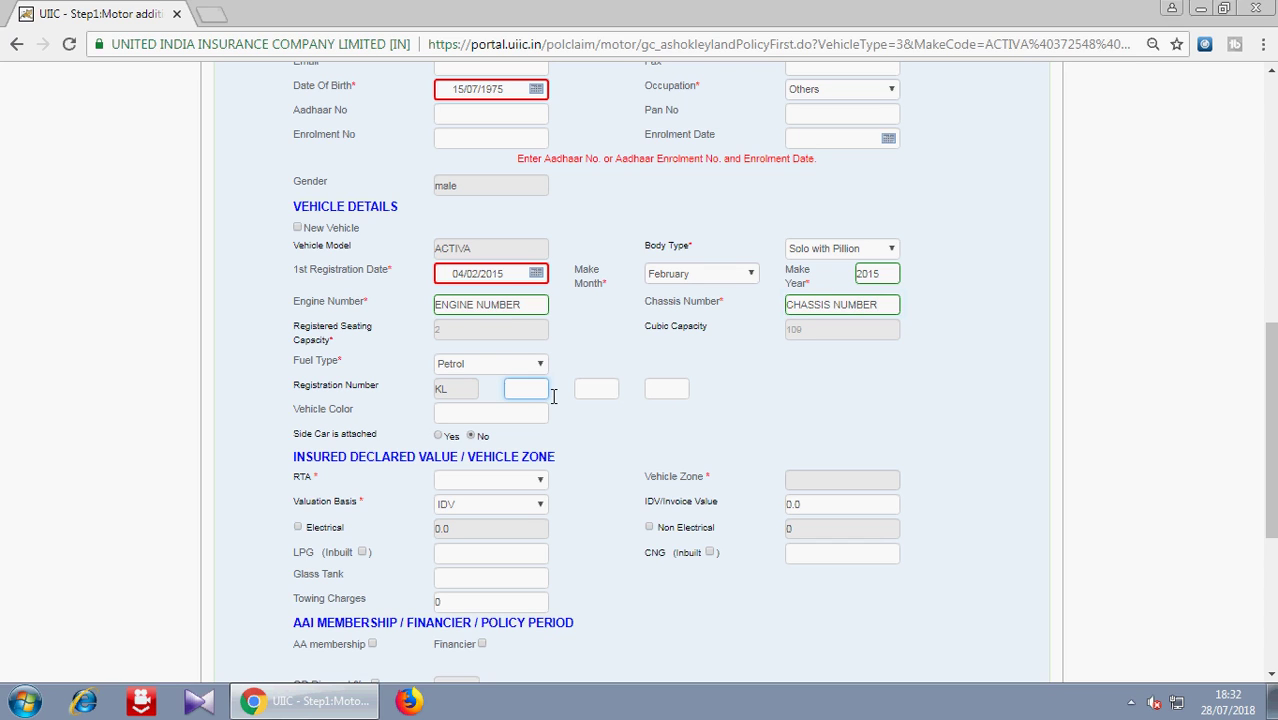
type("11")
type("O")
type("0001")
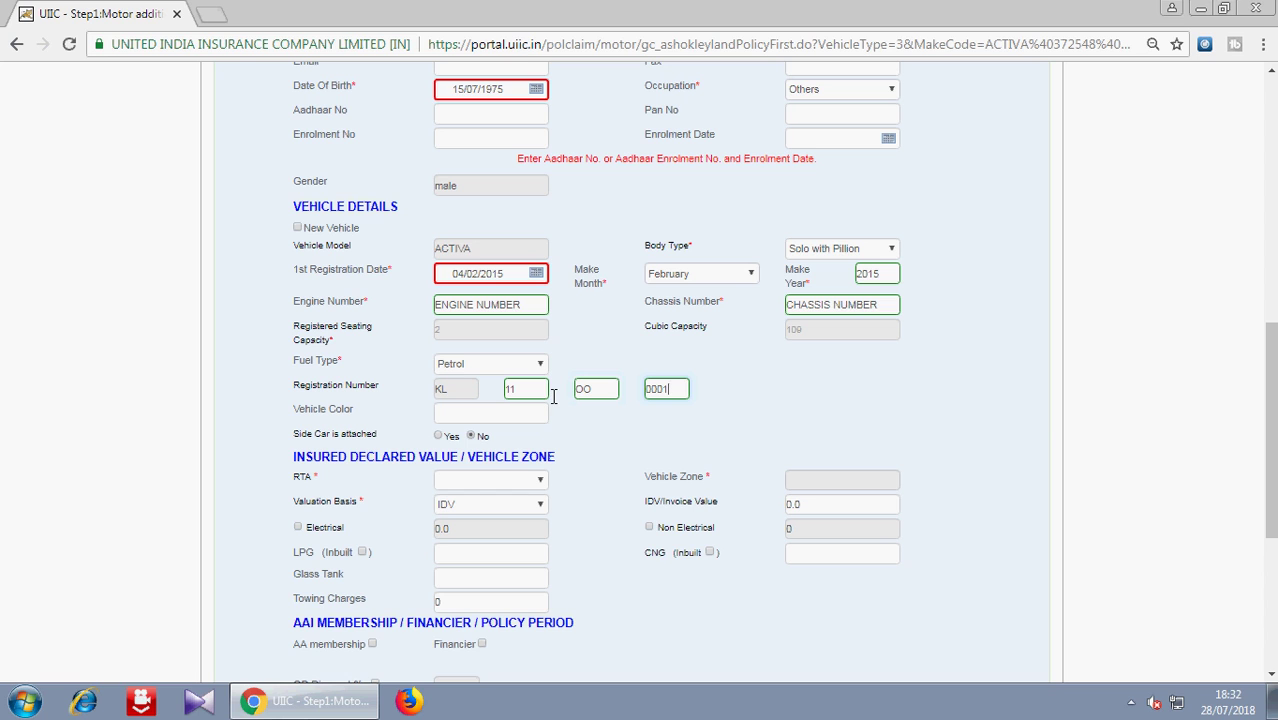
left_click(495, 412)
type("RED")
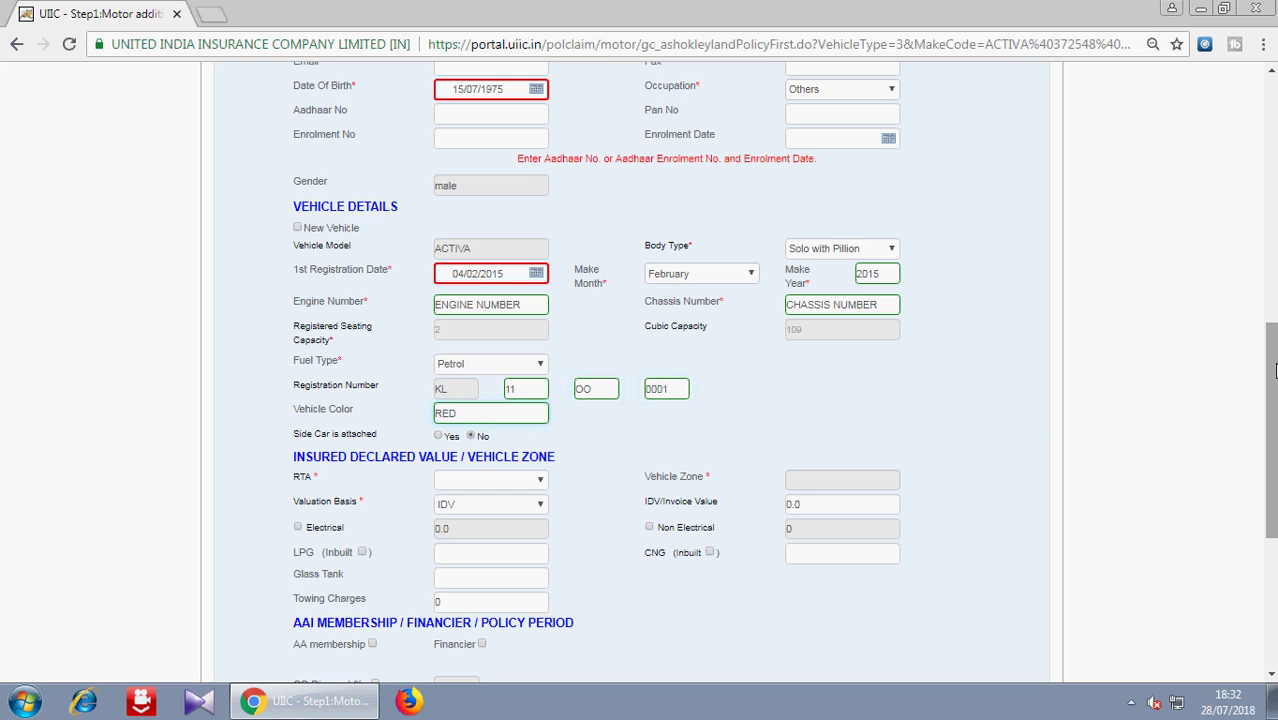
scroll(1268, 380, "down", 1)
scroll(1268, 400, "down", 2)
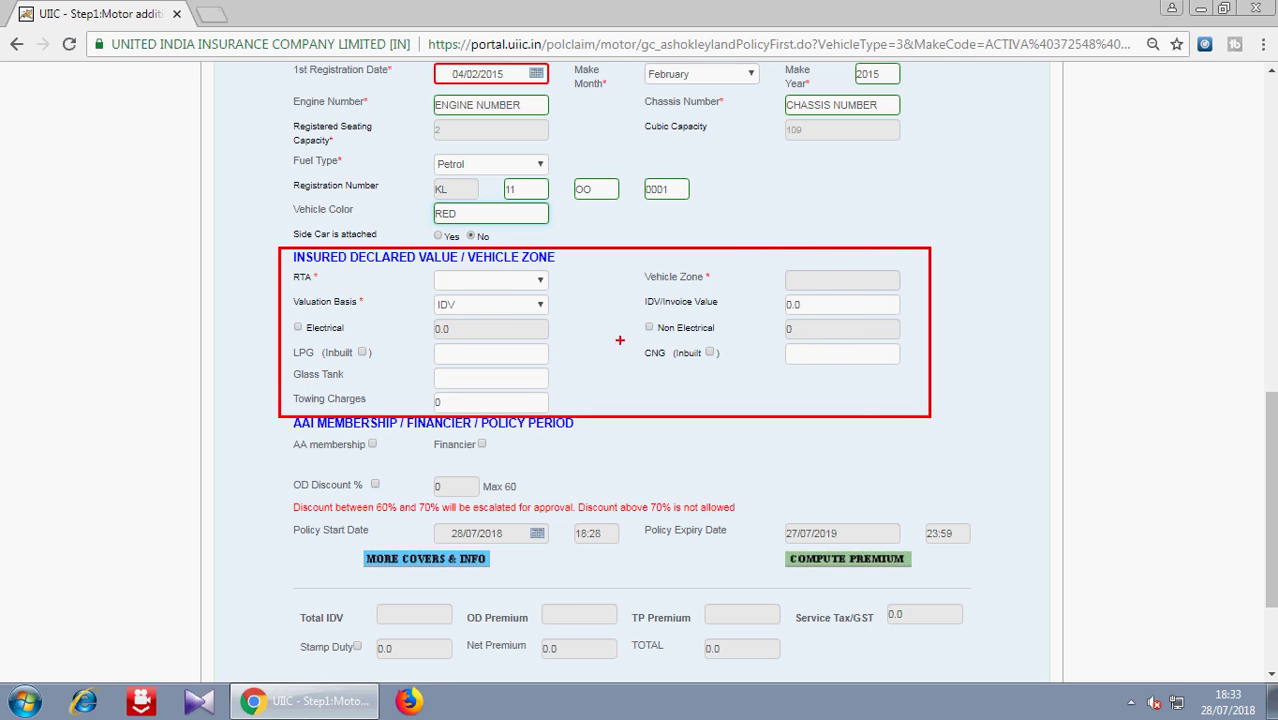
- Choose RTA KL11 KOZHIKODE CITY and enter 45000 as the IDV/Invoice Value
left_click(447, 282)
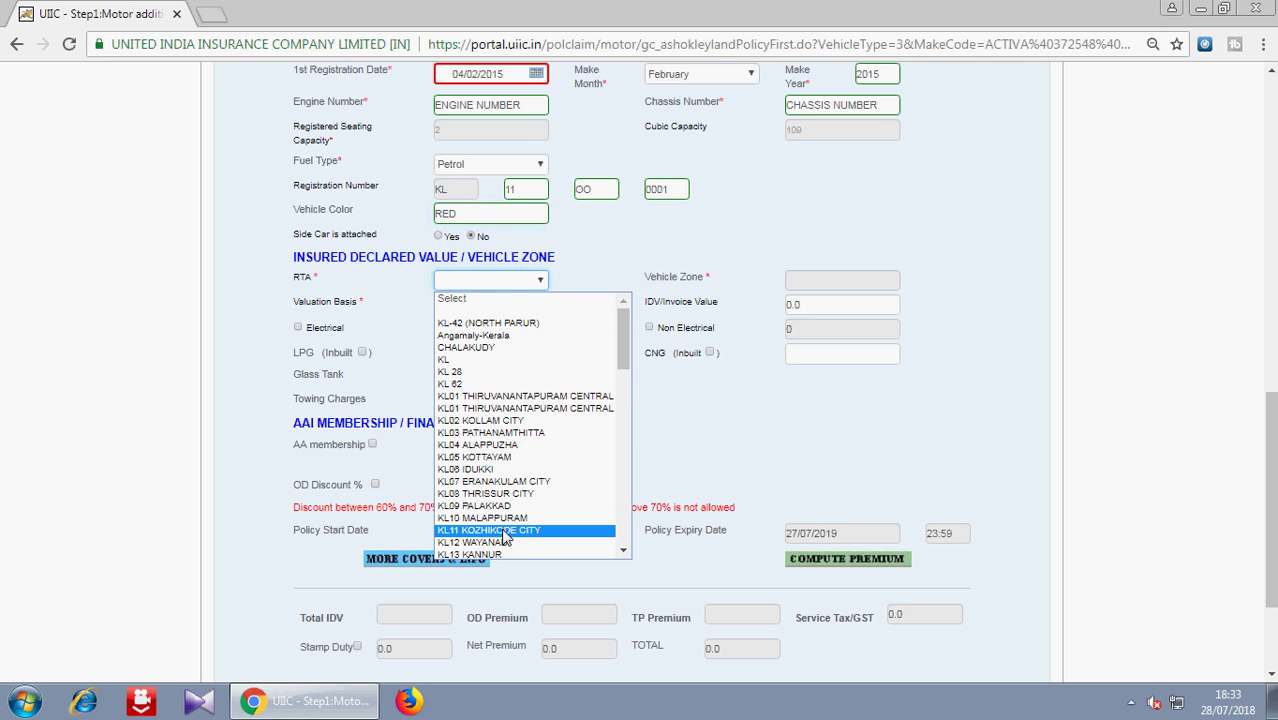
left_click(505, 537)
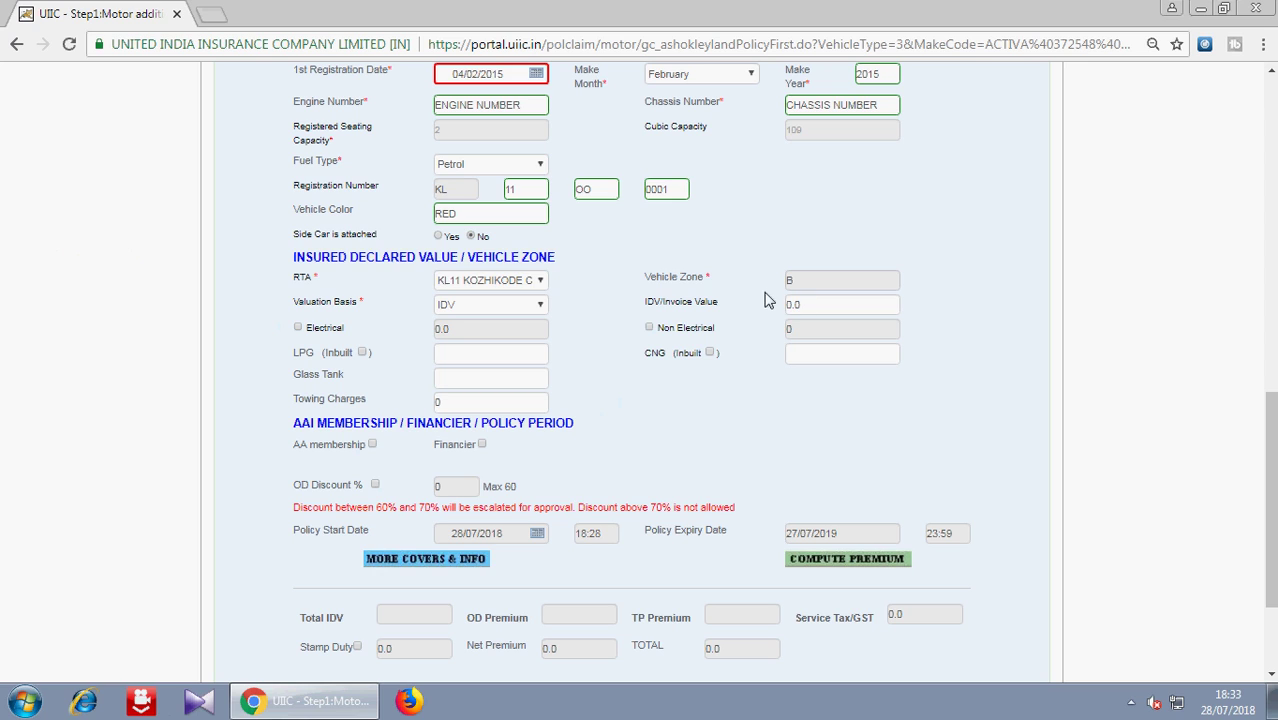
left_click(793, 312)
type("4500")
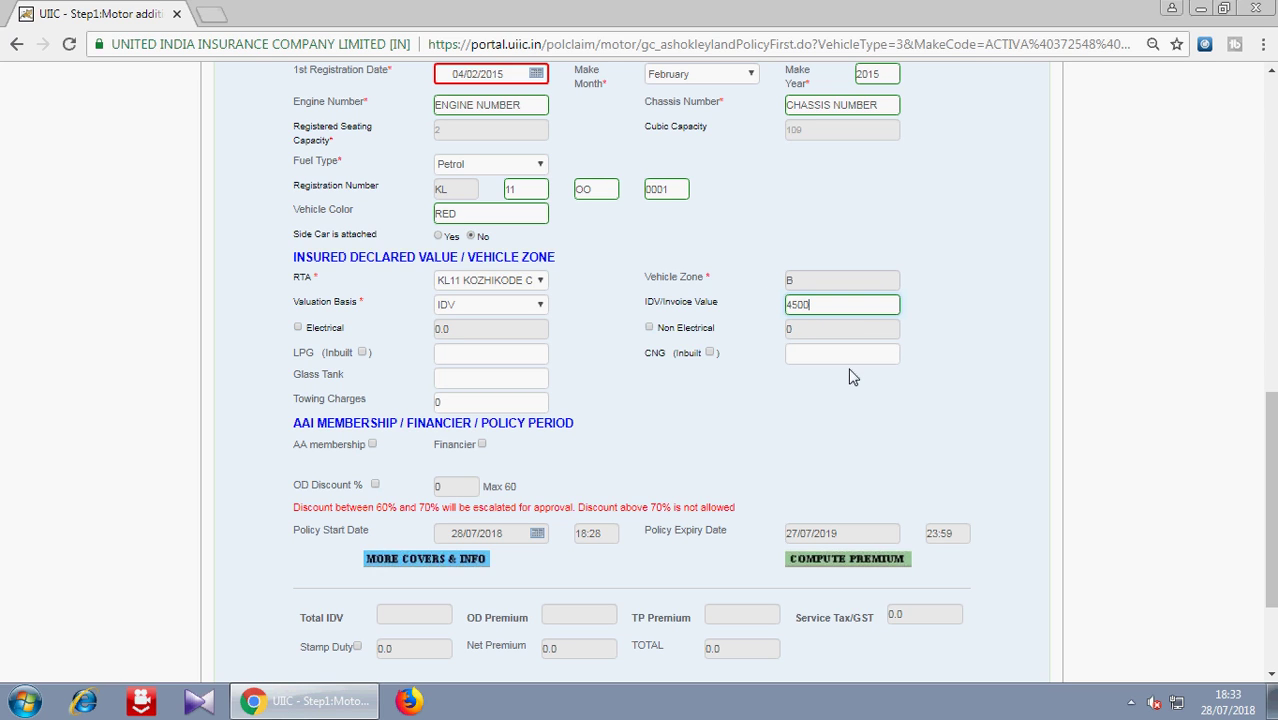
type("0")
left_click_drag(1266, 420, 1270, 472)
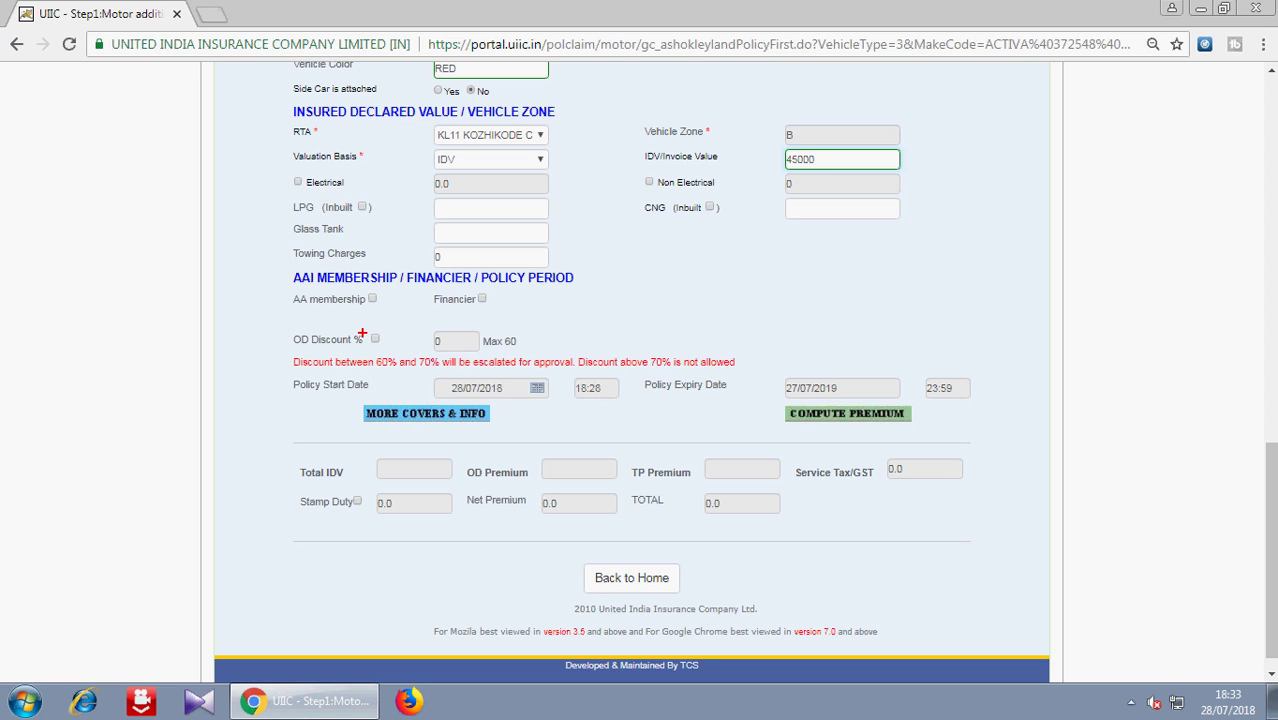
- Turn on the own-damage discount and set the OD discount to 20%
mouse_move(280, 323)
left_mouse_down()
mouse_move(456, 348)
mouse_move(455, 316)
mouse_move(350, 321)
mouse_move(355, 350)
mouse_move(442, 358)
left_mouse_up()
key("Escape")
left_click(375, 339)
double_click(453, 342)
type("20")
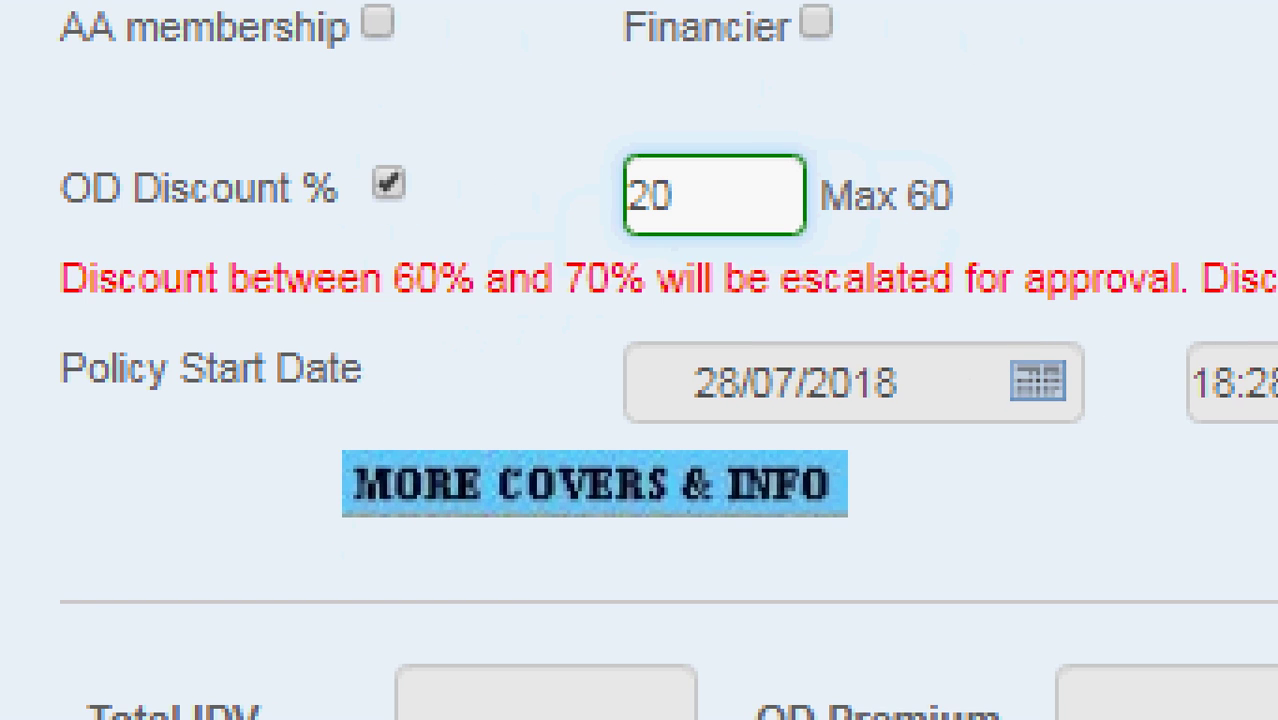
- Set the Policy Start Date to 29/07/2018
mouse_move(56, 312)
left_mouse_down()
mouse_move(305, 405)
mouse_move(1136, 459)
left_mouse_up()
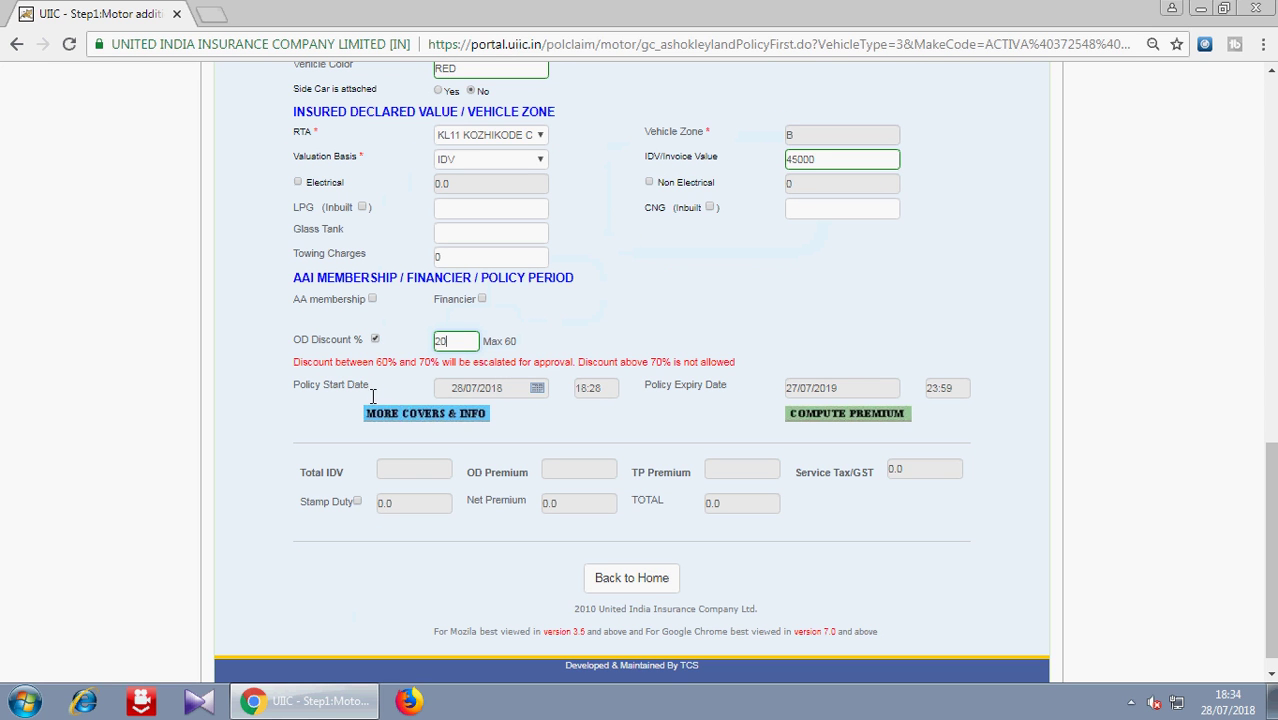
left_click(540, 390)
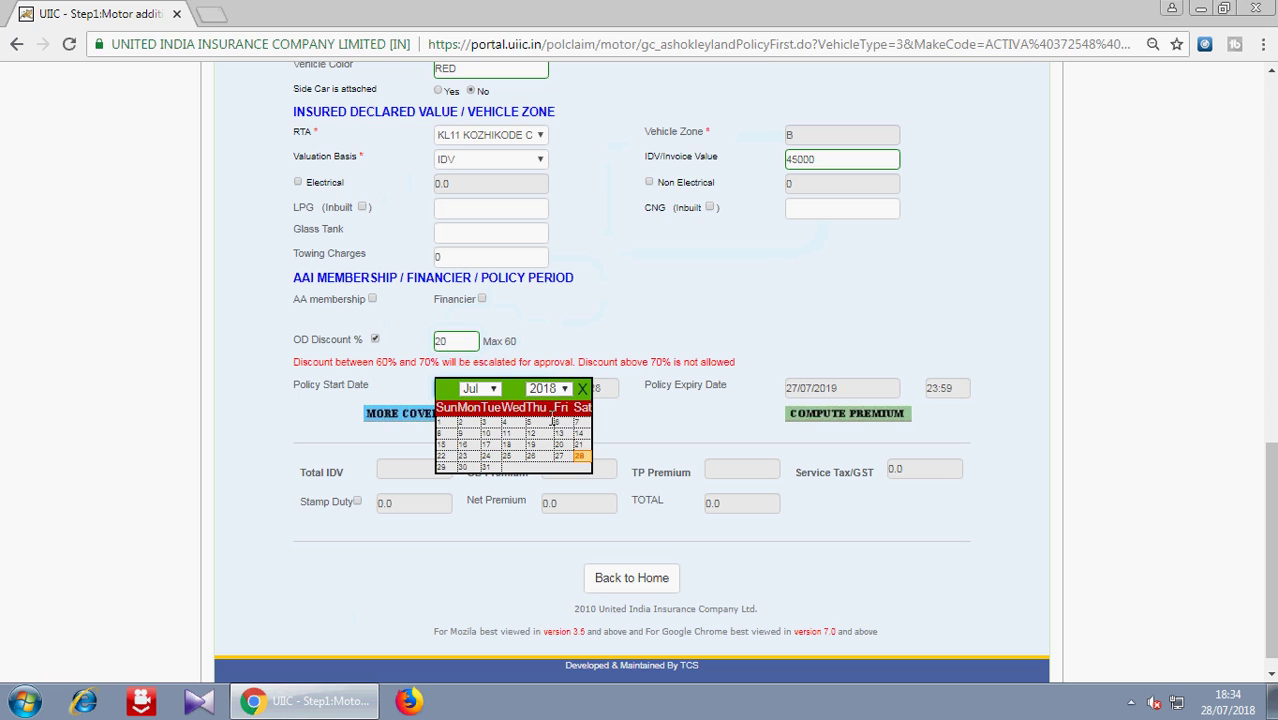
left_click(452, 474)
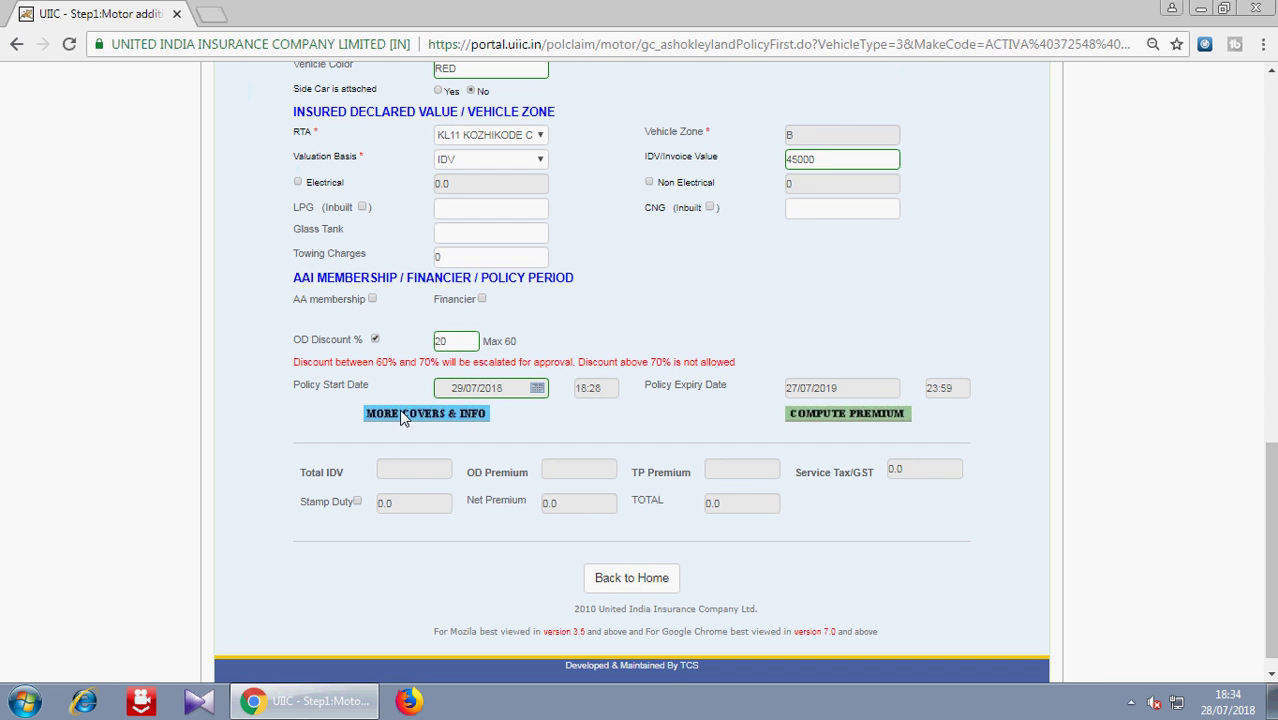
- Open MORE COVERS & INFO and scroll down to the personal accident and other covers sections
left_click(341, 405)
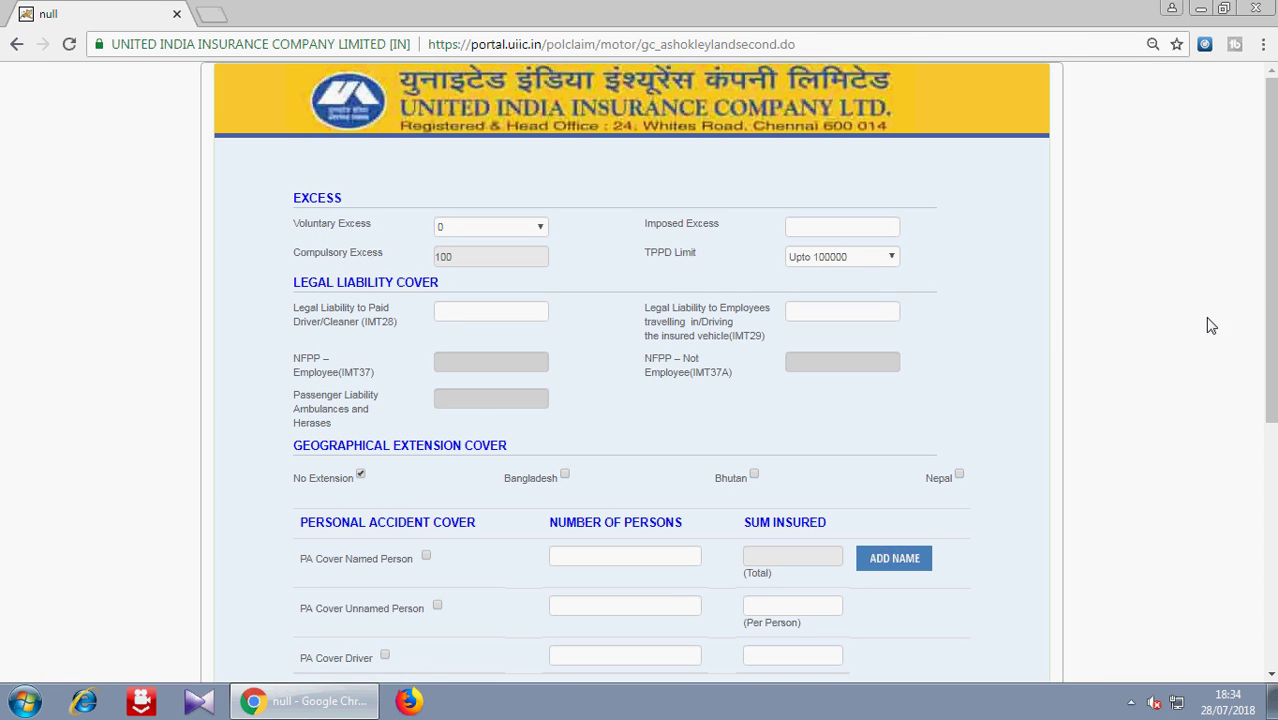
scroll(1261, 344, "down", 1)
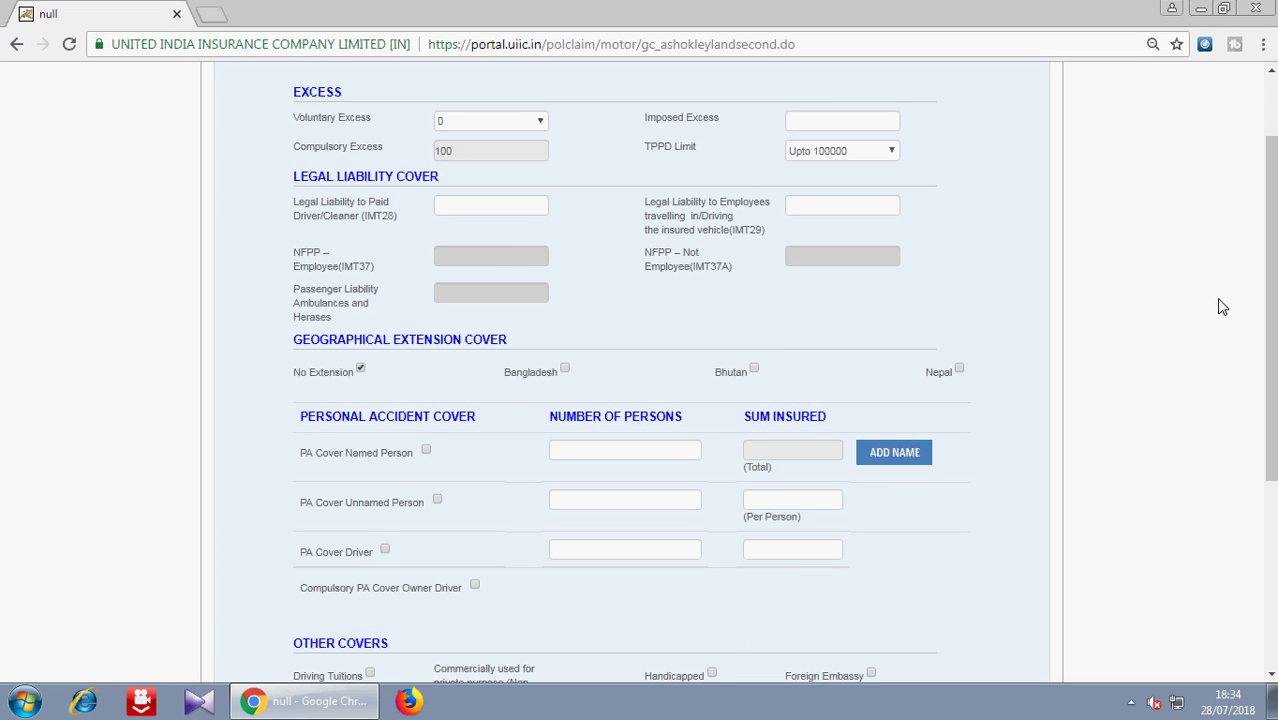
left_click_drag(1268, 298, 1220, 477)
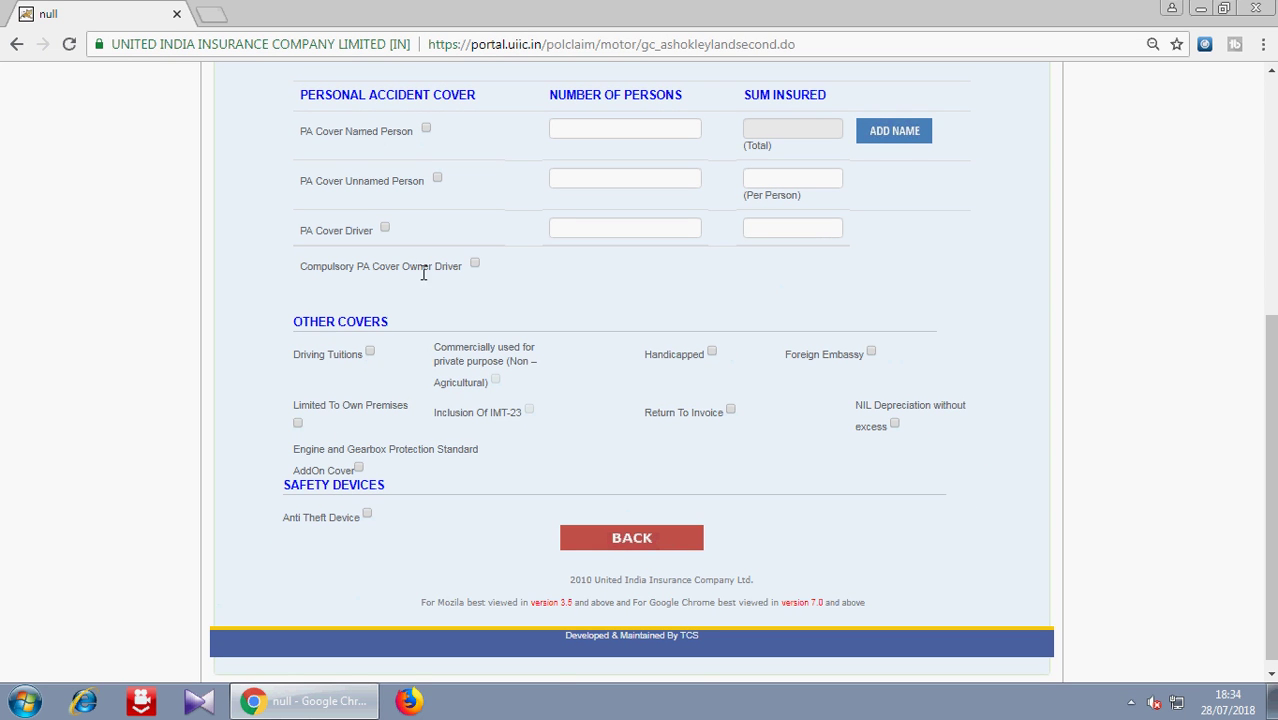
- Tick Compulsory PA Cover Owner Driver, with licence number and authority NA and expiry 05/07/2050
left_click(475, 264)
left_click(441, 366)
type("NA")
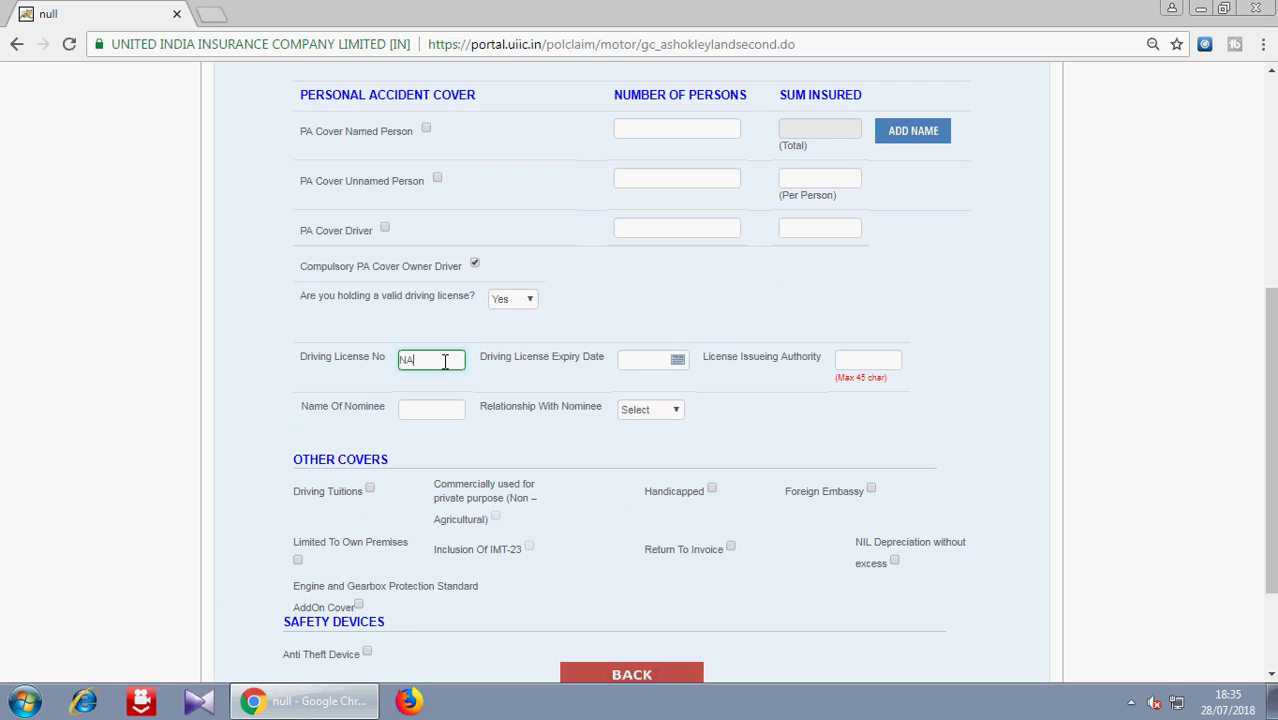
left_click(686, 363)
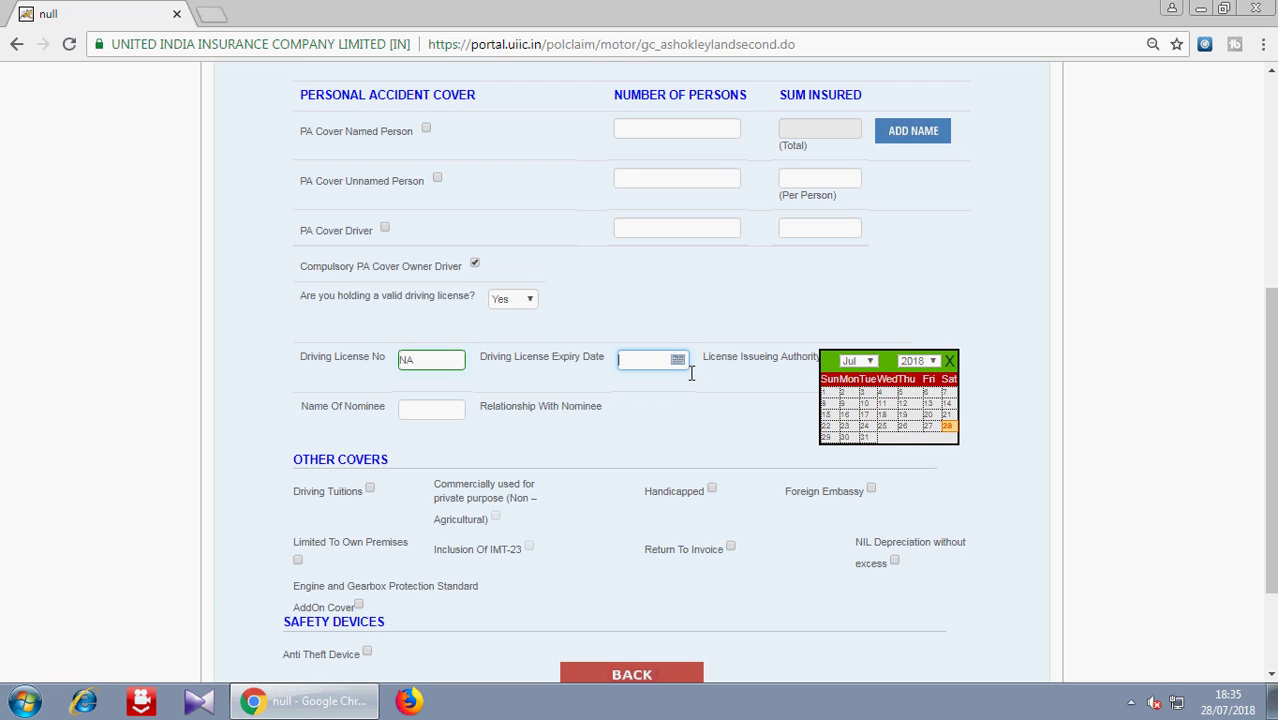
left_click(930, 363)
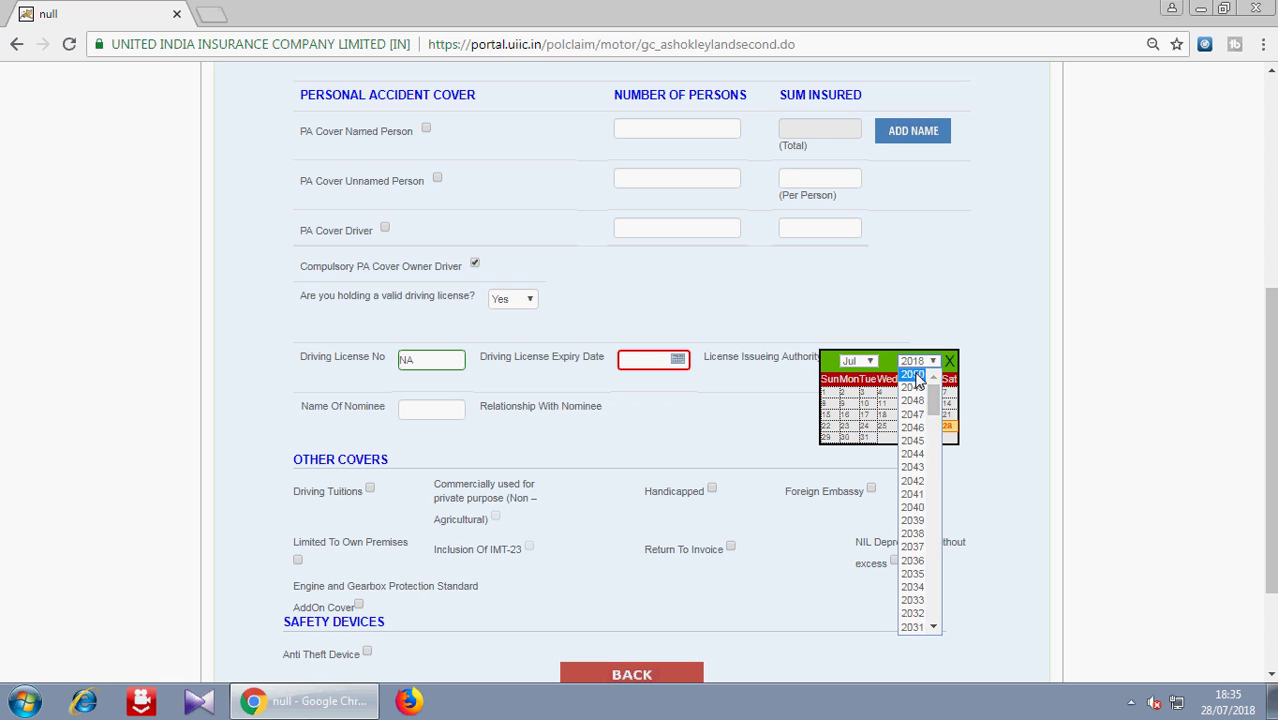
left_click(920, 375)
left_click(878, 405)
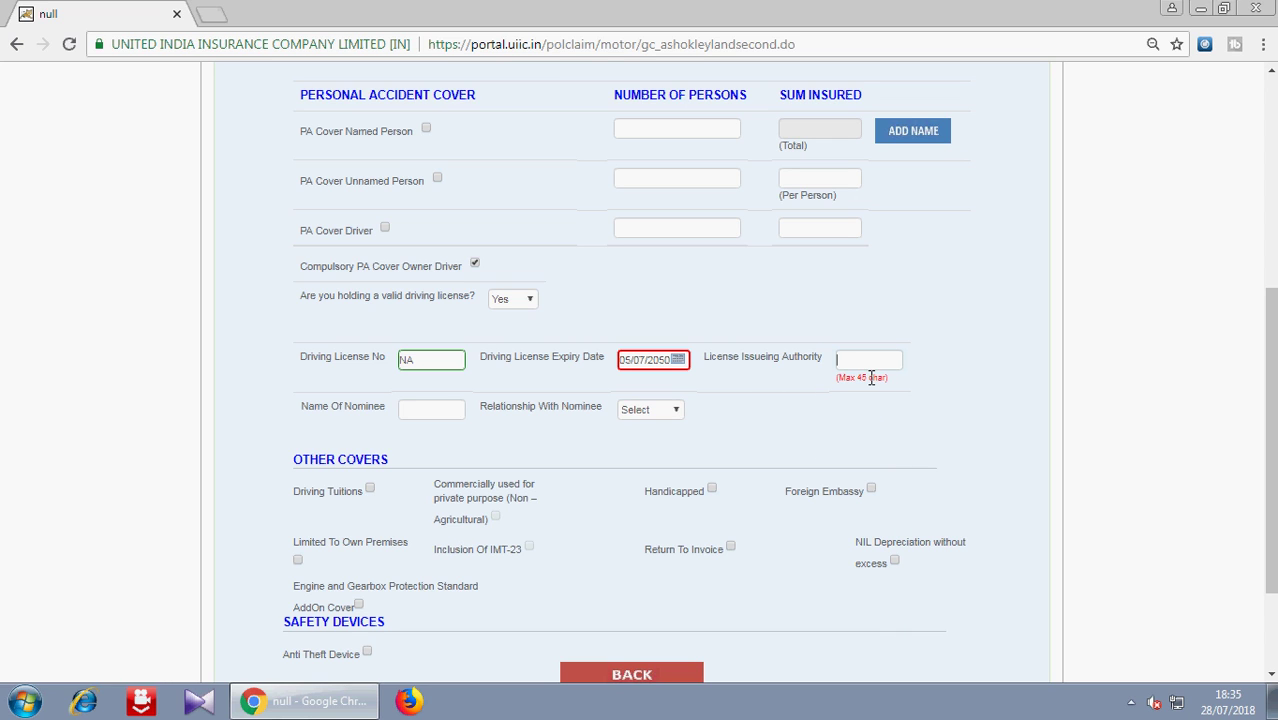
type("NA")
- Enter the nominee's name and set the nominee relationship to Other
left_click(446, 412)
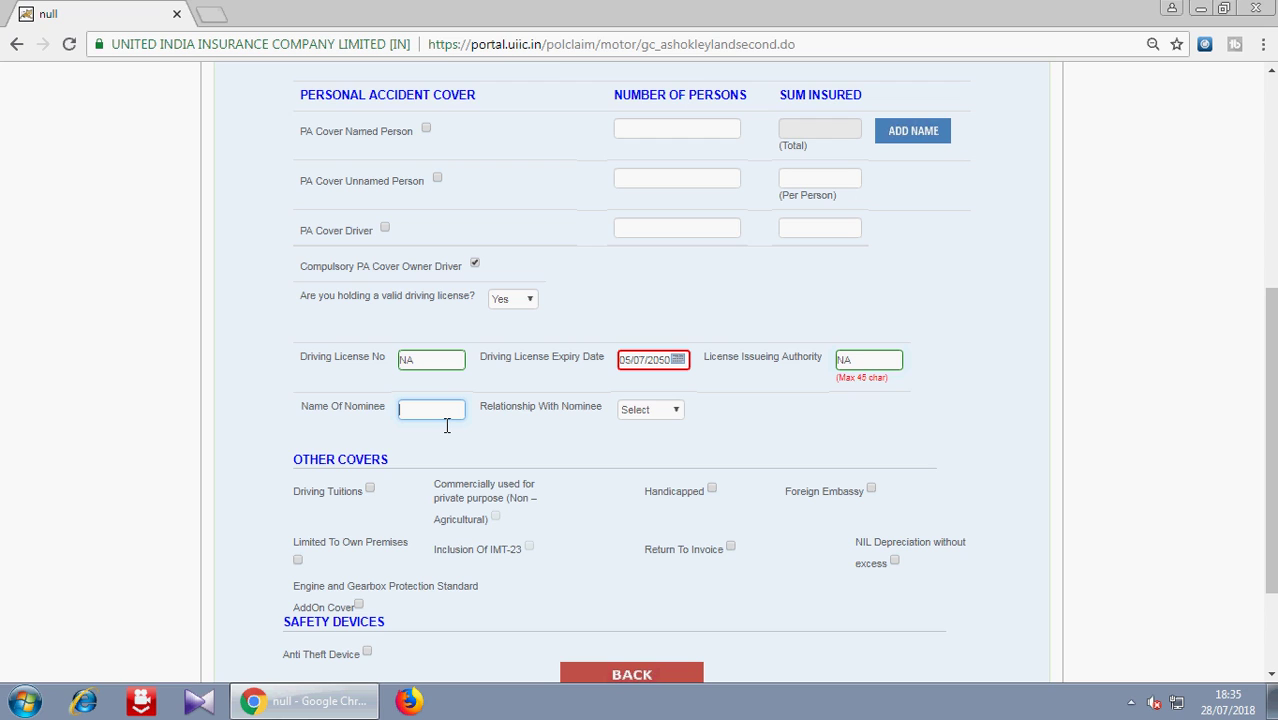
type("LH")
left_click(649, 411)
left_click(645, 654)
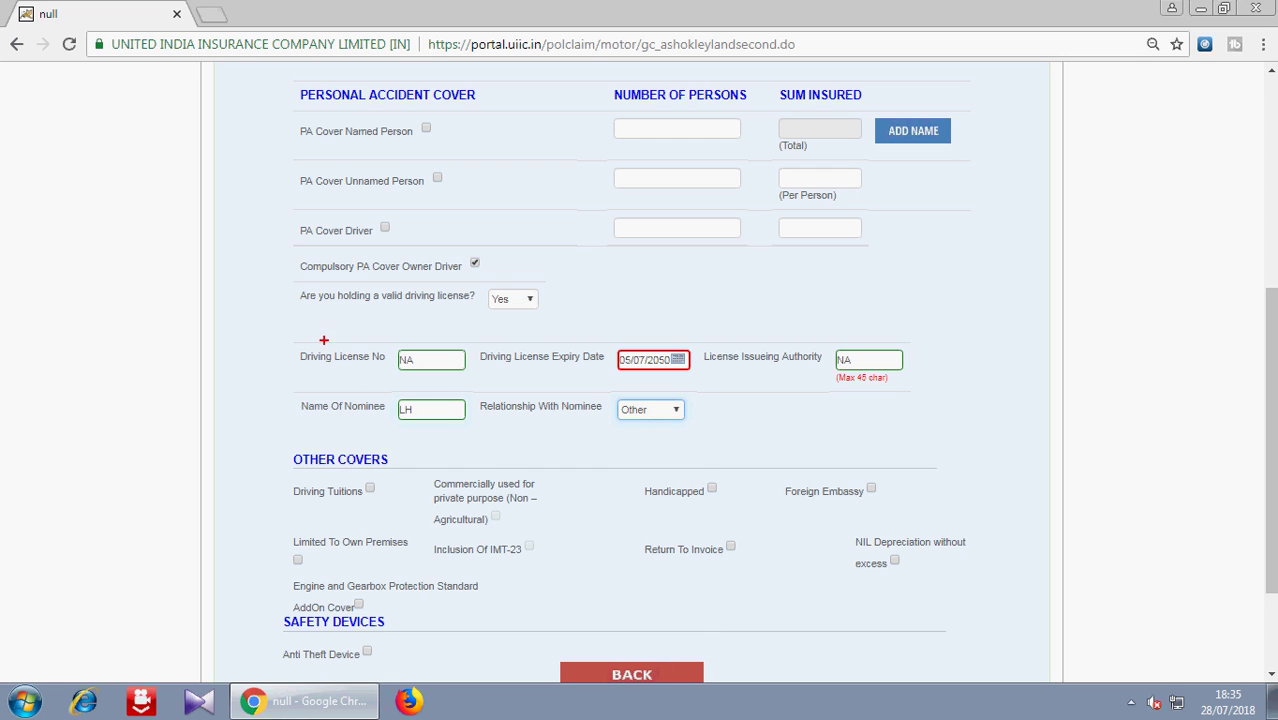
left_click_drag(362, 333, 823, 329)
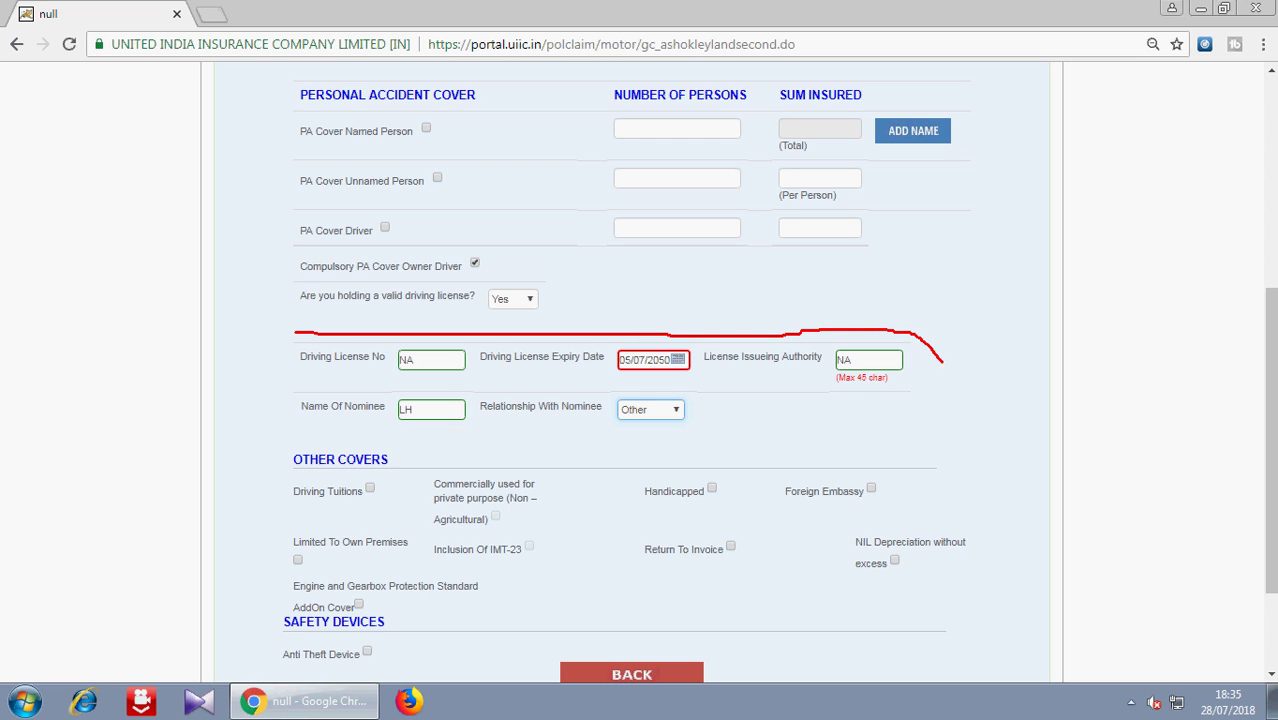
mouse_move(922, 429)
left_mouse_down()
mouse_move(750, 446)
mouse_move(330, 450)
mouse_move(262, 368)
left_mouse_up()
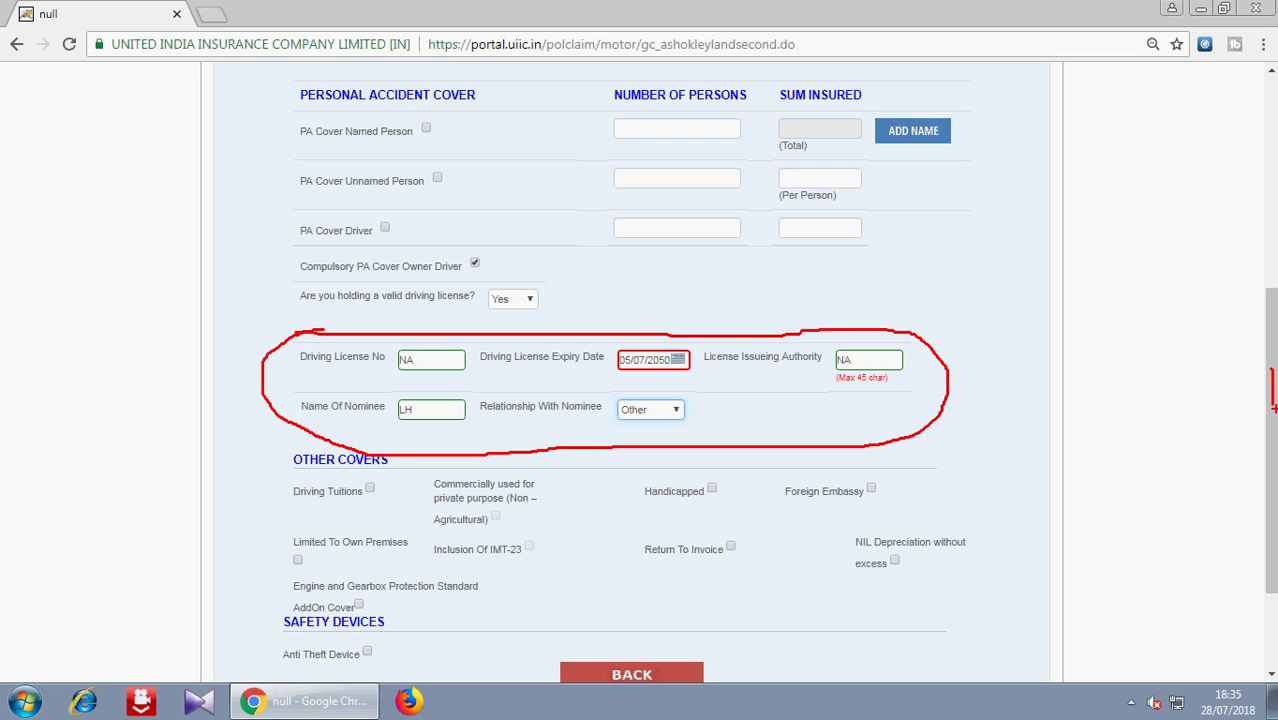
key("Escape")
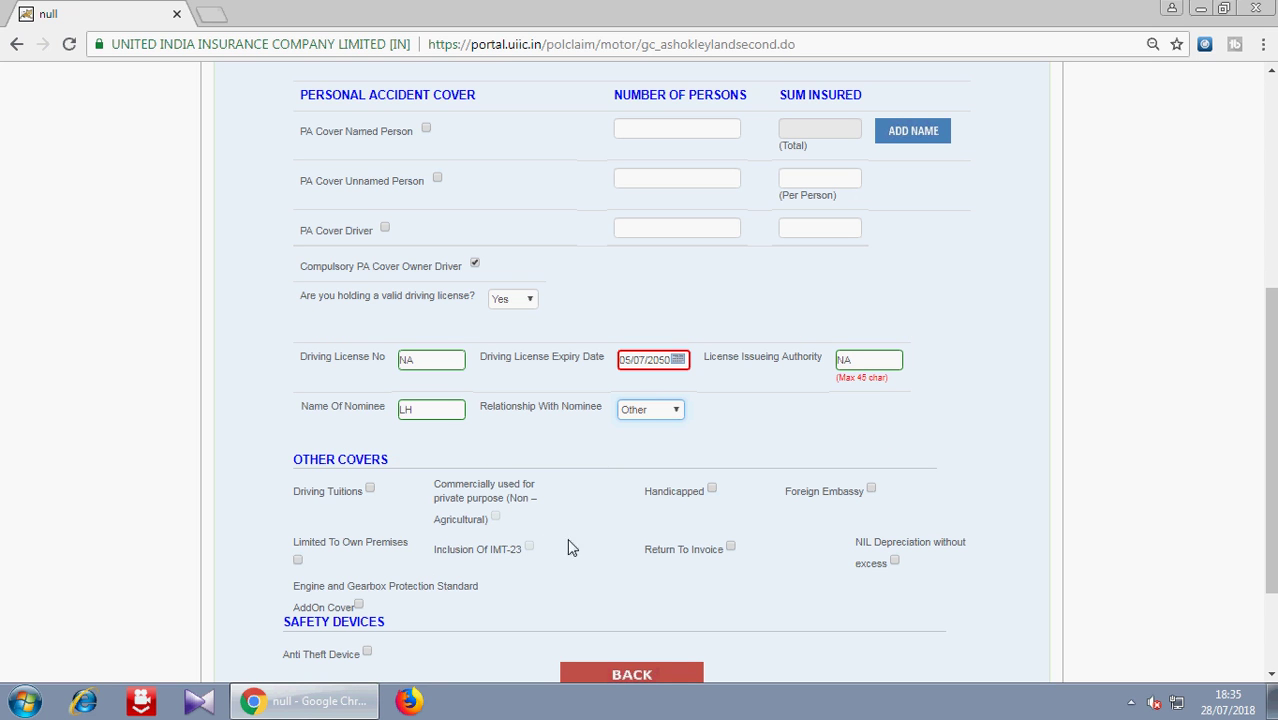
scroll(720, 535, "down", 2)
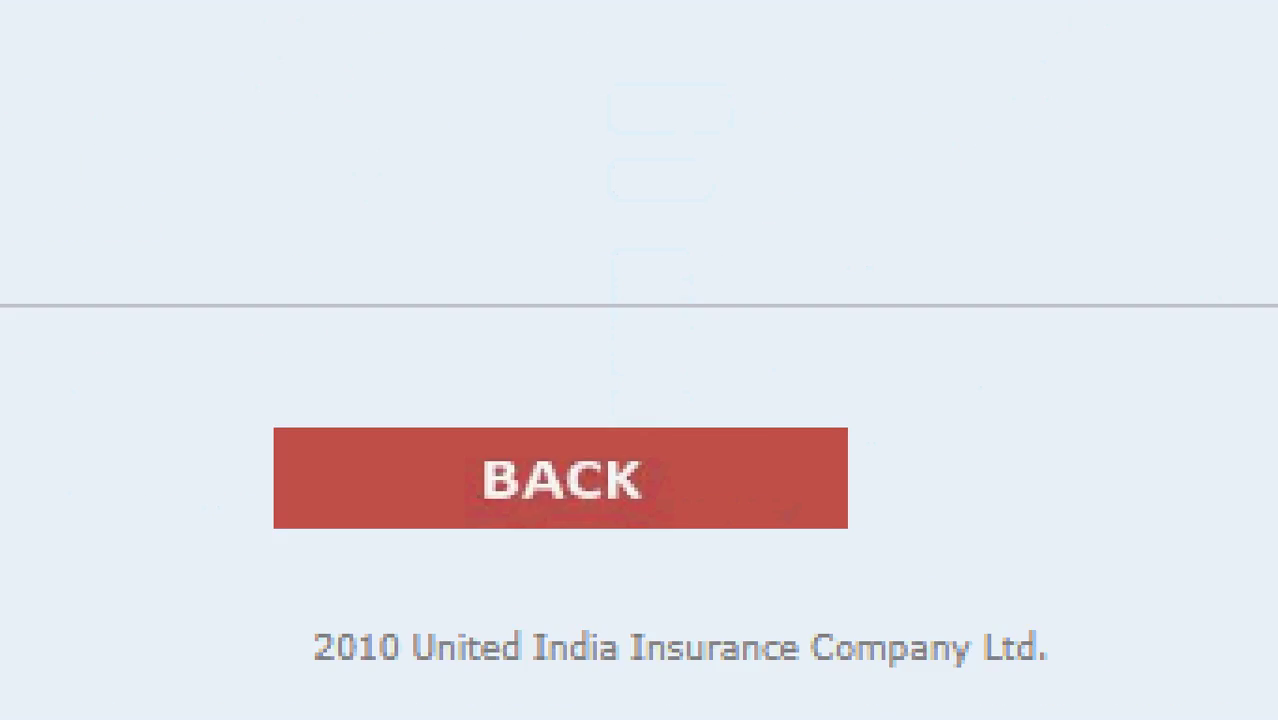
- Use BACK at the bottom of the covers page to reach the Risk Details form
left_click(635, 544)
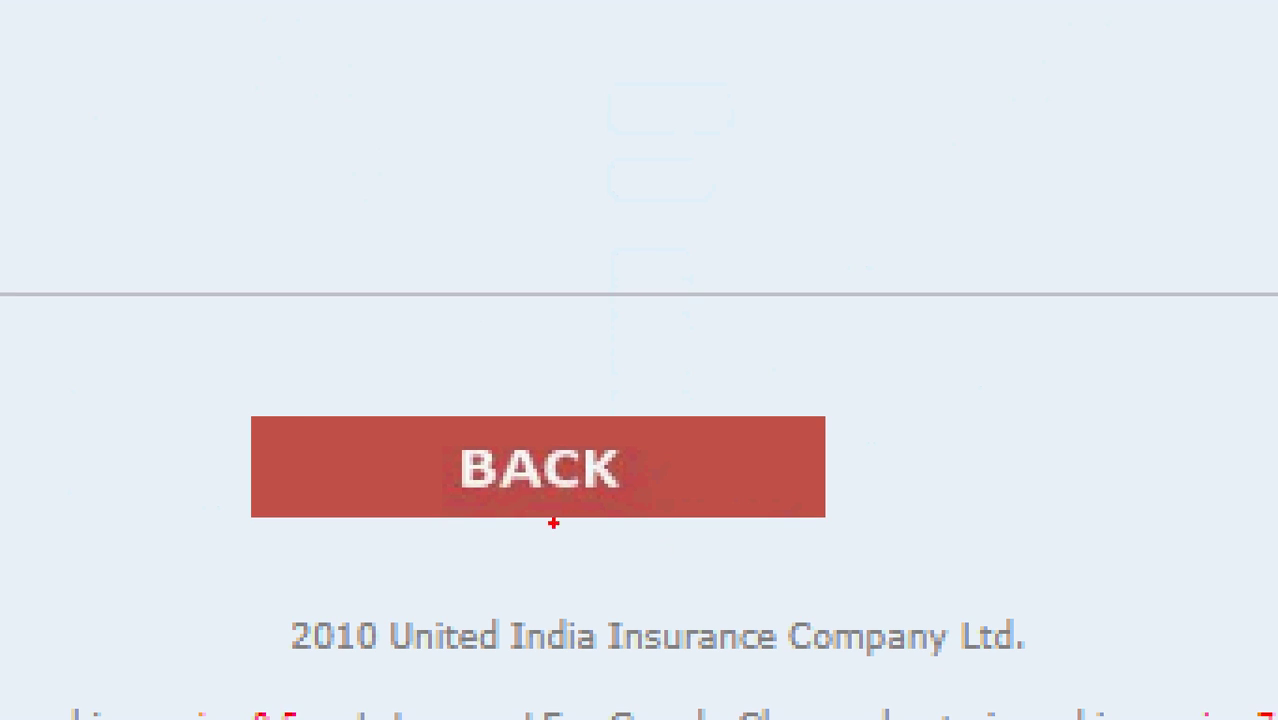
mouse_move(200, 397)
left_mouse_down()
mouse_move(662, 423)
mouse_move(950, 551)
left_mouse_up()
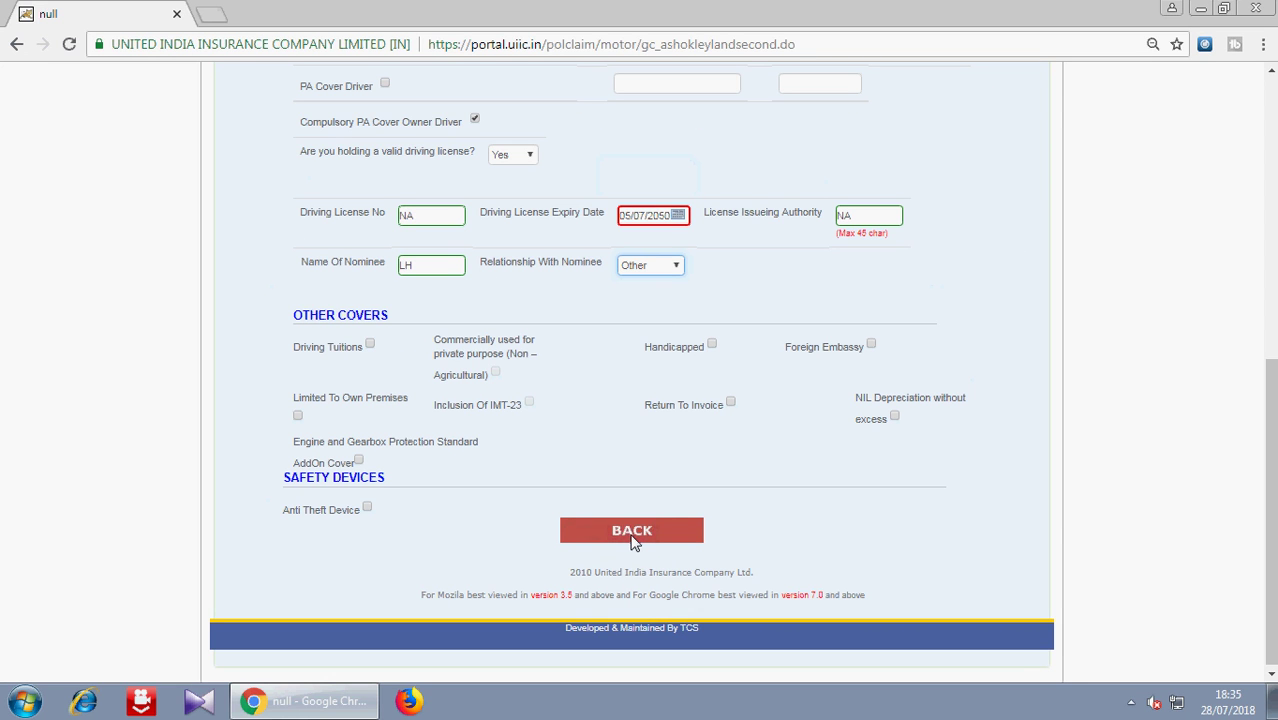
left_click(632, 532)
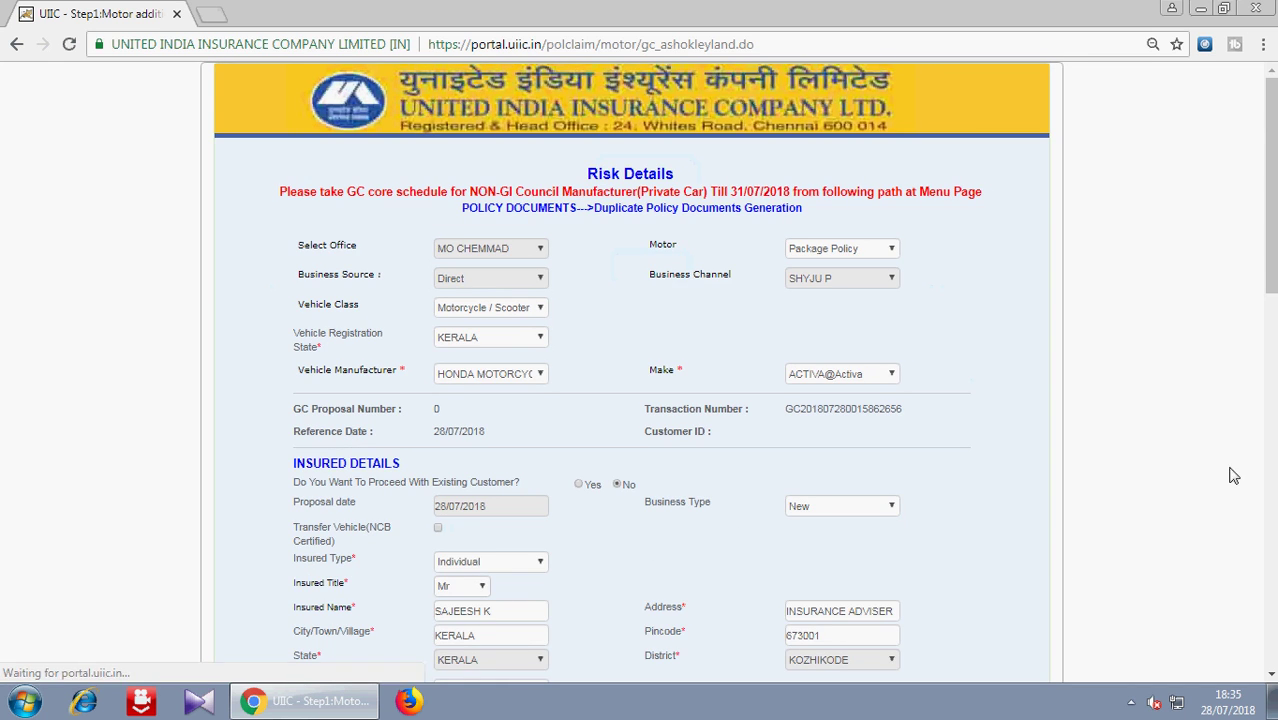
left_click_drag(1270, 200, 1270, 573)
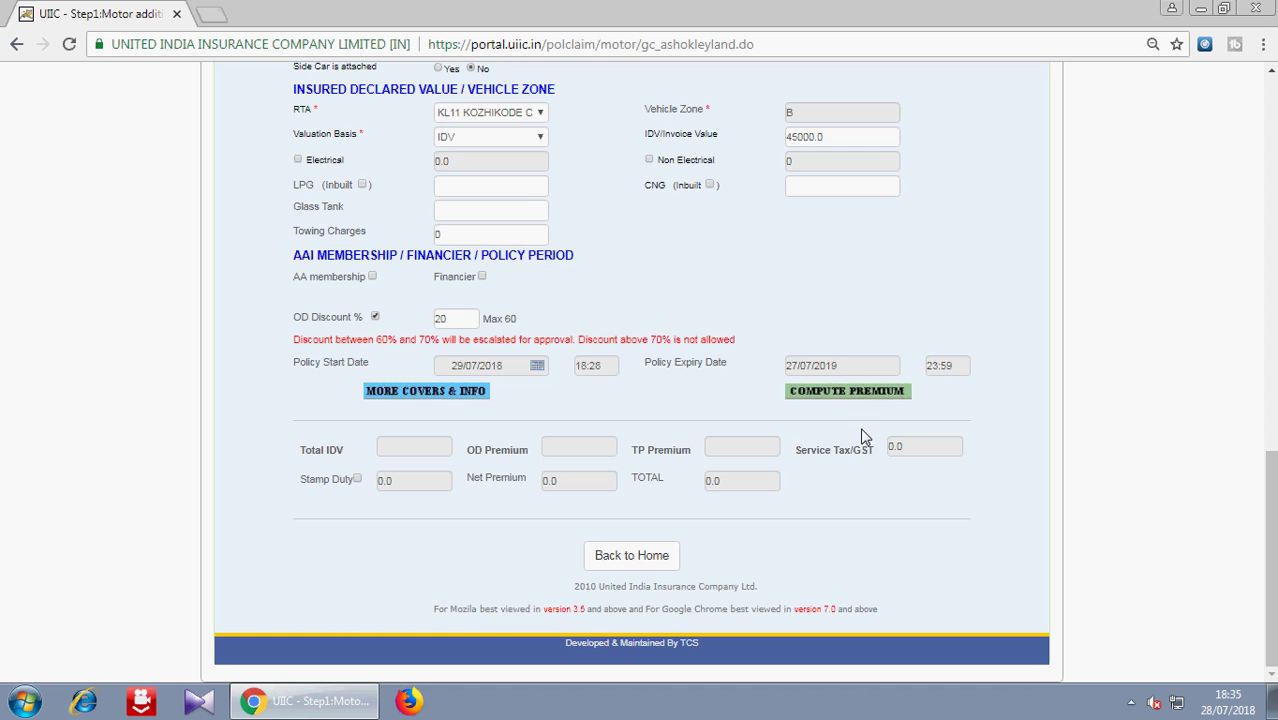
- Compute the premium and get the error that Business Type must be Renewal
left_click(840, 395)
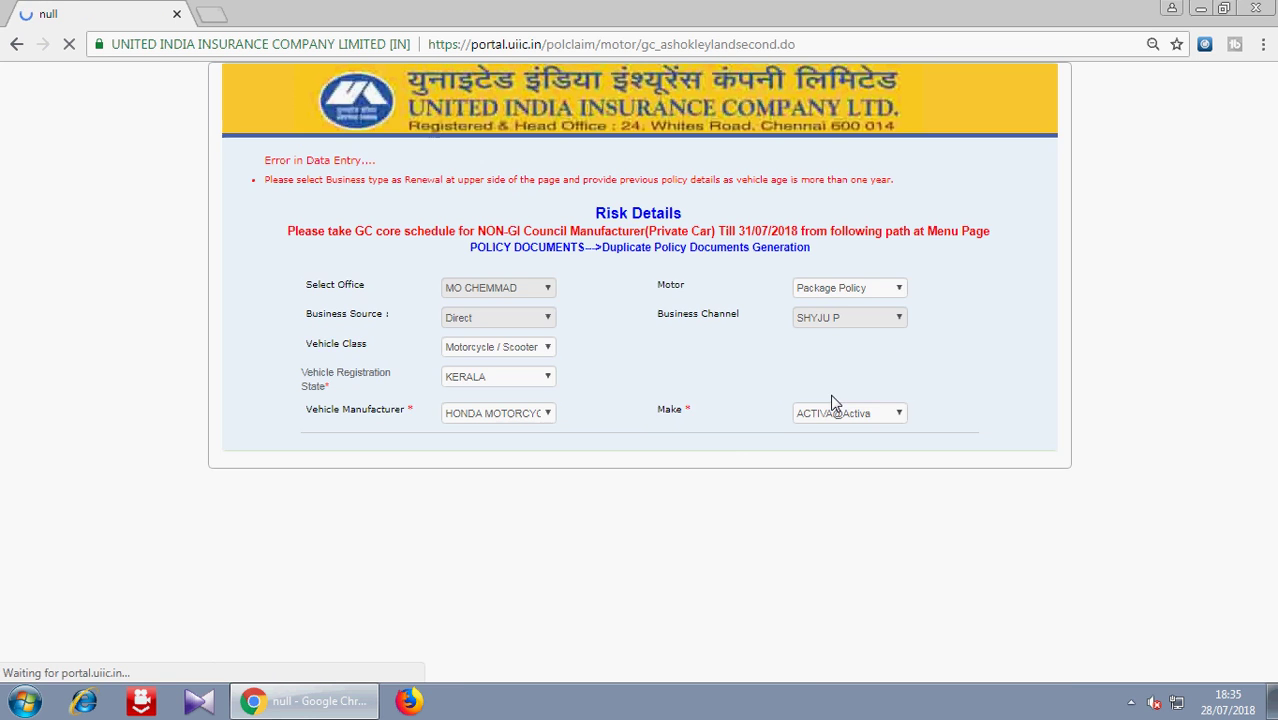
left_click_drag(1270, 306, 1270, 416)
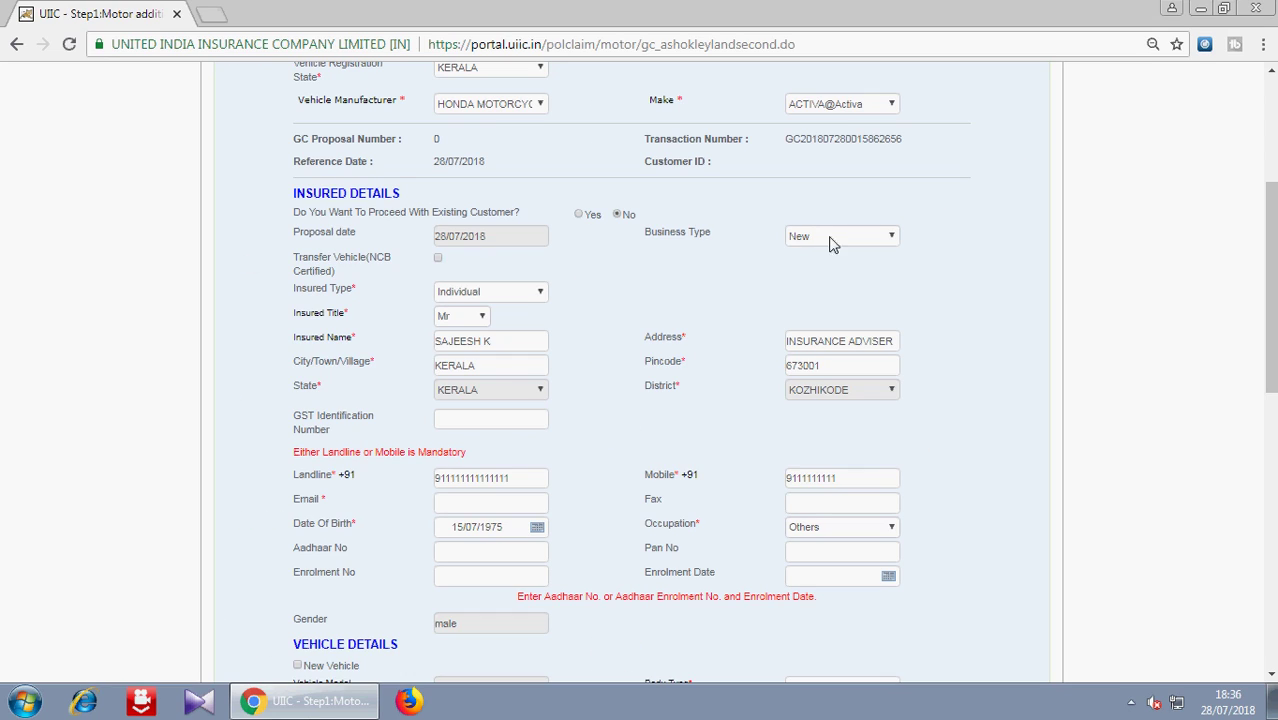
- Set Business Type to Renewal, enter the previous policy number, and choose CIGNA TTK HEALTH as previous insurer
left_click(788, 250)
left_click(869, 364)
left_click(483, 263)
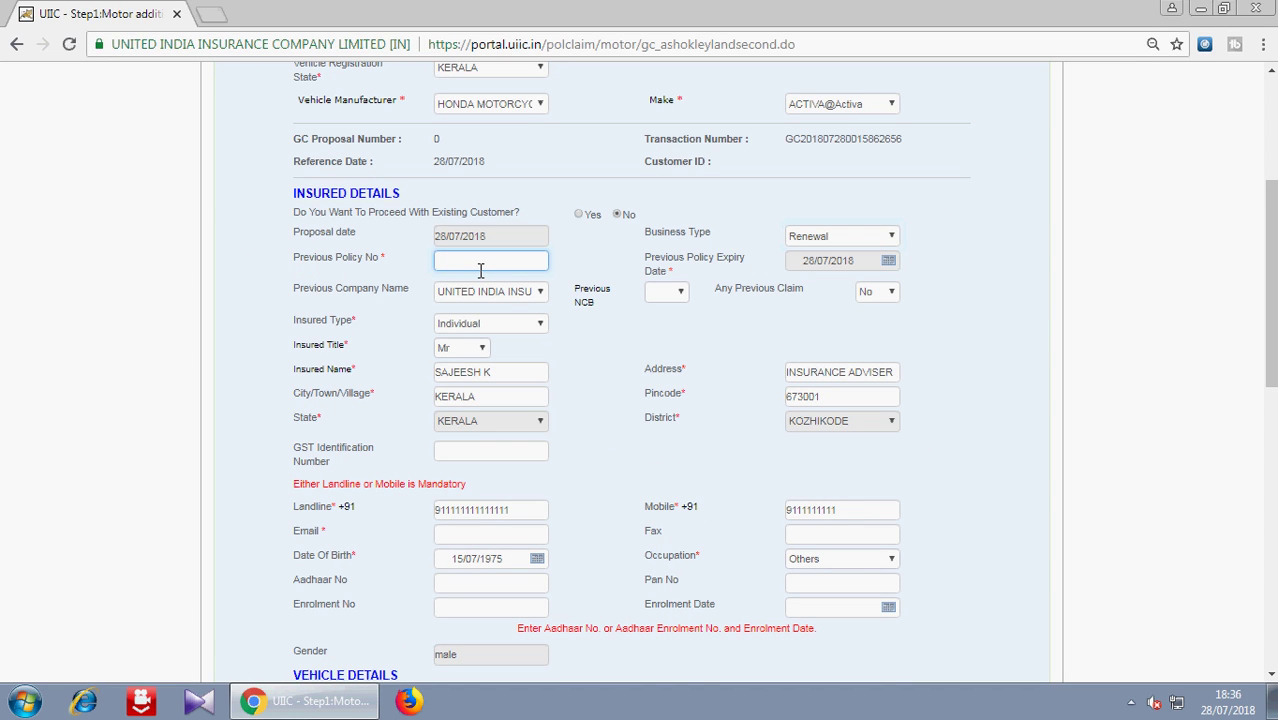
type("PO")
key("BackSpace")
left_click(491, 291)
left_click(560, 432)
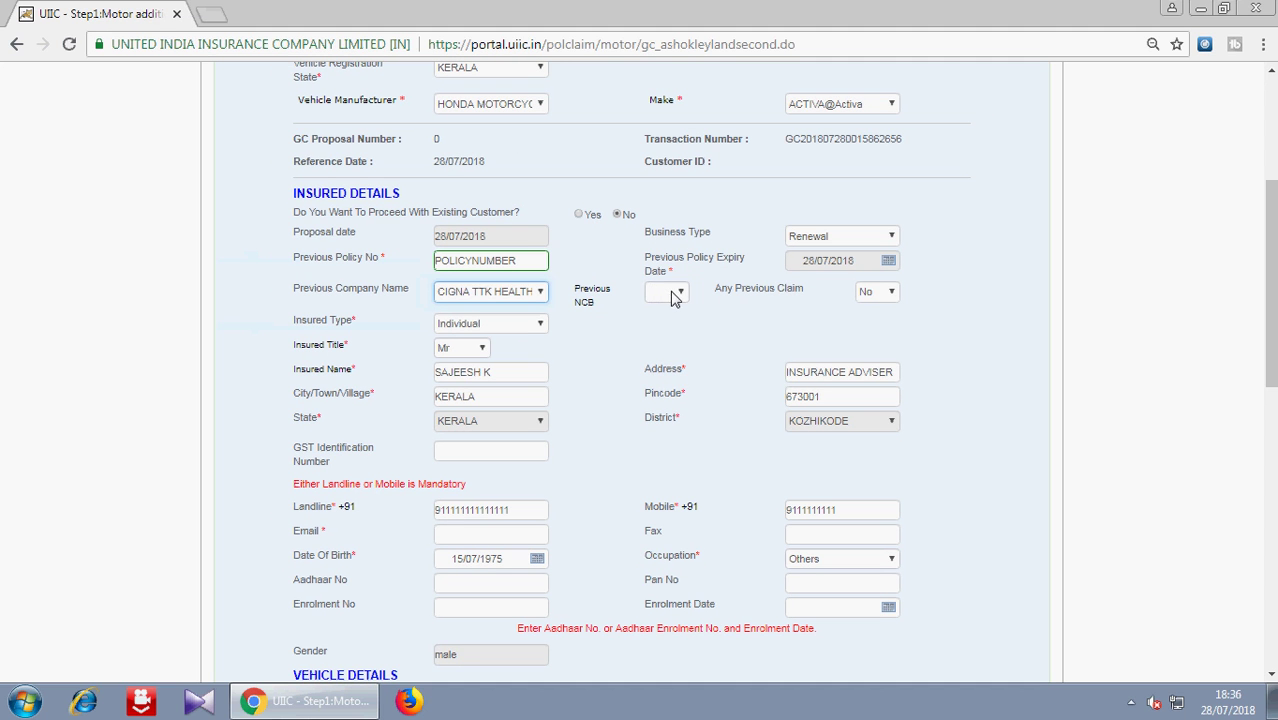
- Choose 0% in the Previous NCB dropdown of Insured Details
left_click(740, 318)
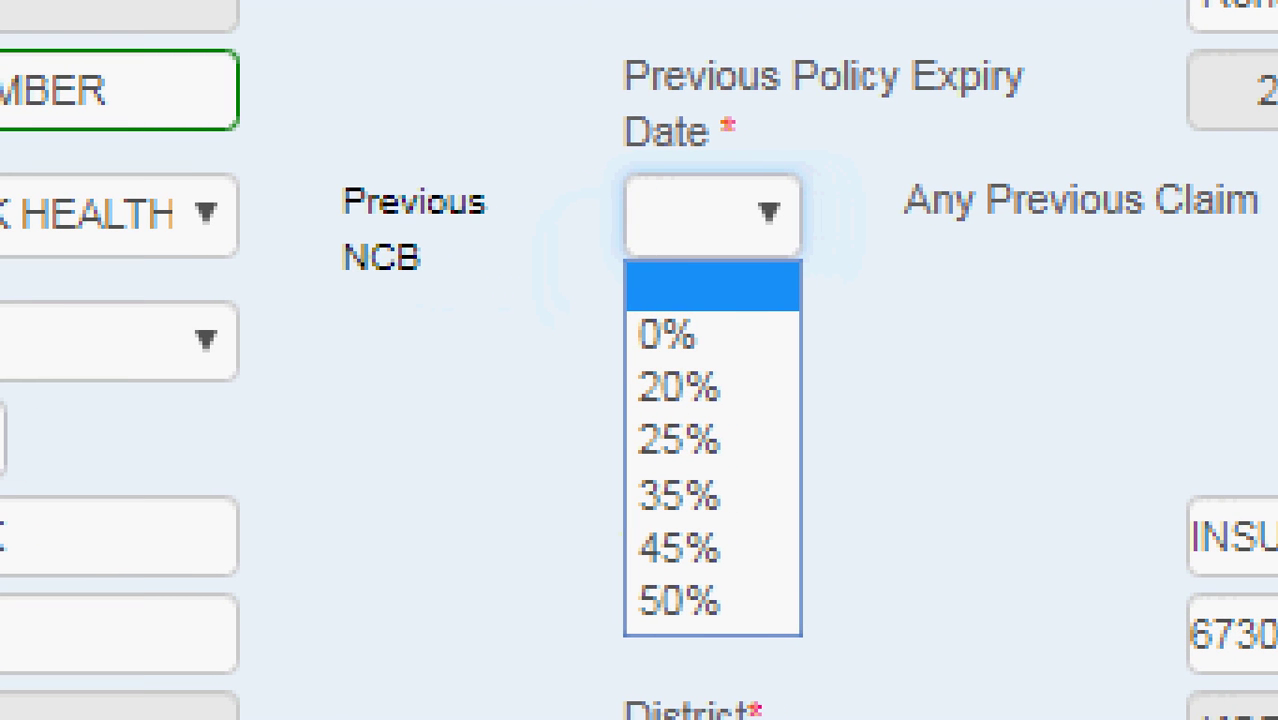
mouse_move(309, 133)
left_mouse_down()
mouse_move(571, 251)
mouse_move(750, 300)
mouse_move(897, 442)
mouse_move(735, 716)
mouse_move(400, 525)
mouse_move(300, 160)
mouse_move(594, 140)
mouse_move(840, 232)
mouse_move(910, 478)
mouse_move(895, 522)
left_mouse_up()
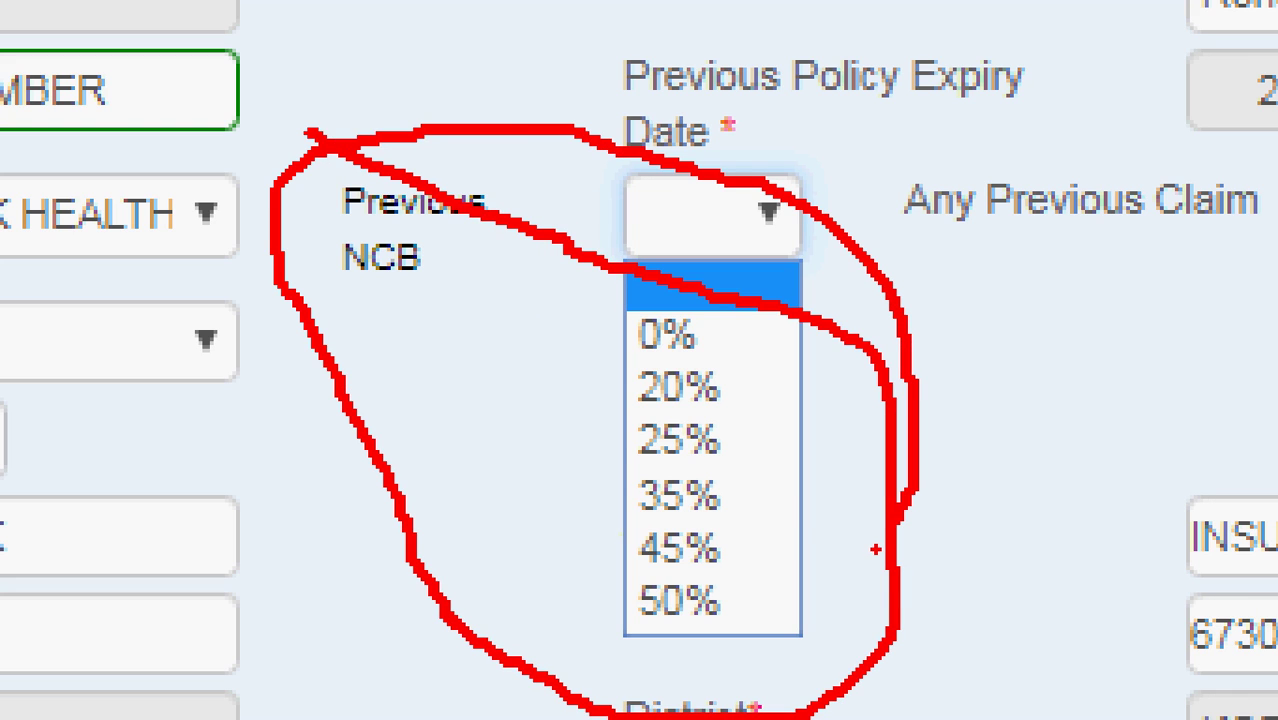
left_click_drag(731, 327, 752, 328)
mouse_move(719, 403)
left_mouse_down()
mouse_move(775, 399)
mouse_move(775, 440)
left_mouse_up()
left_click_drag(722, 497, 768, 496)
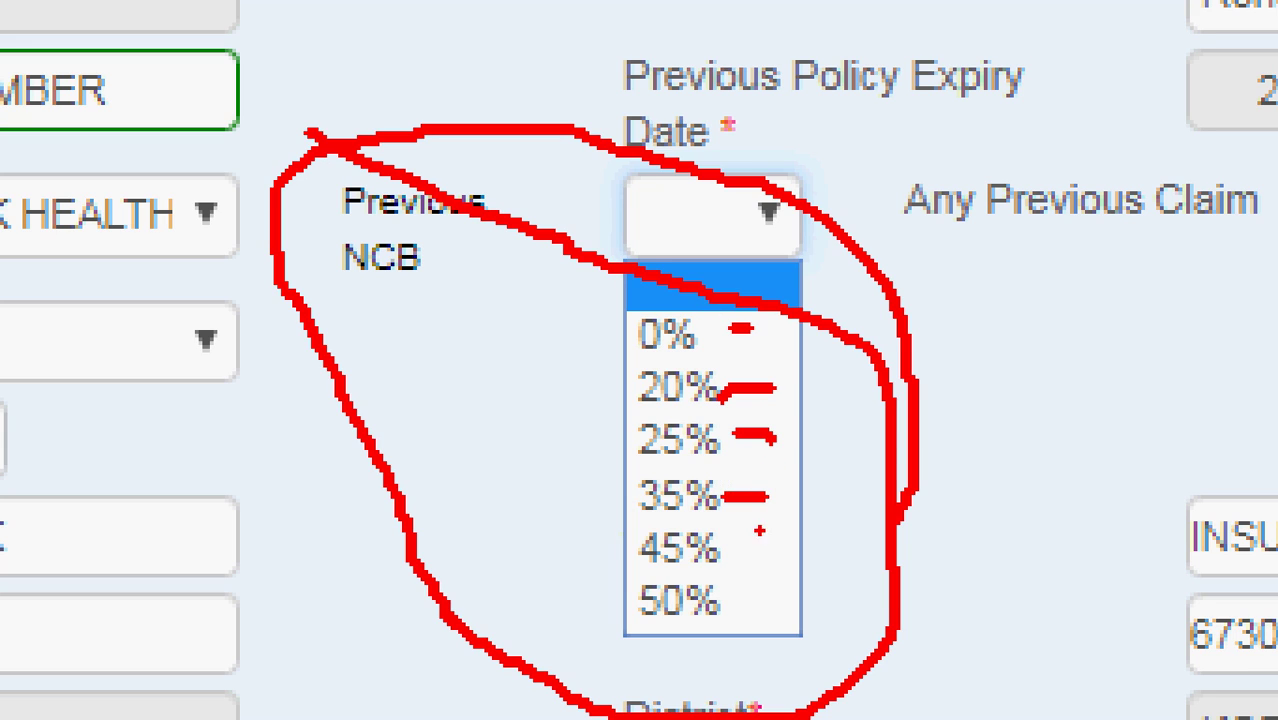
left_click_drag(718, 603, 768, 603)
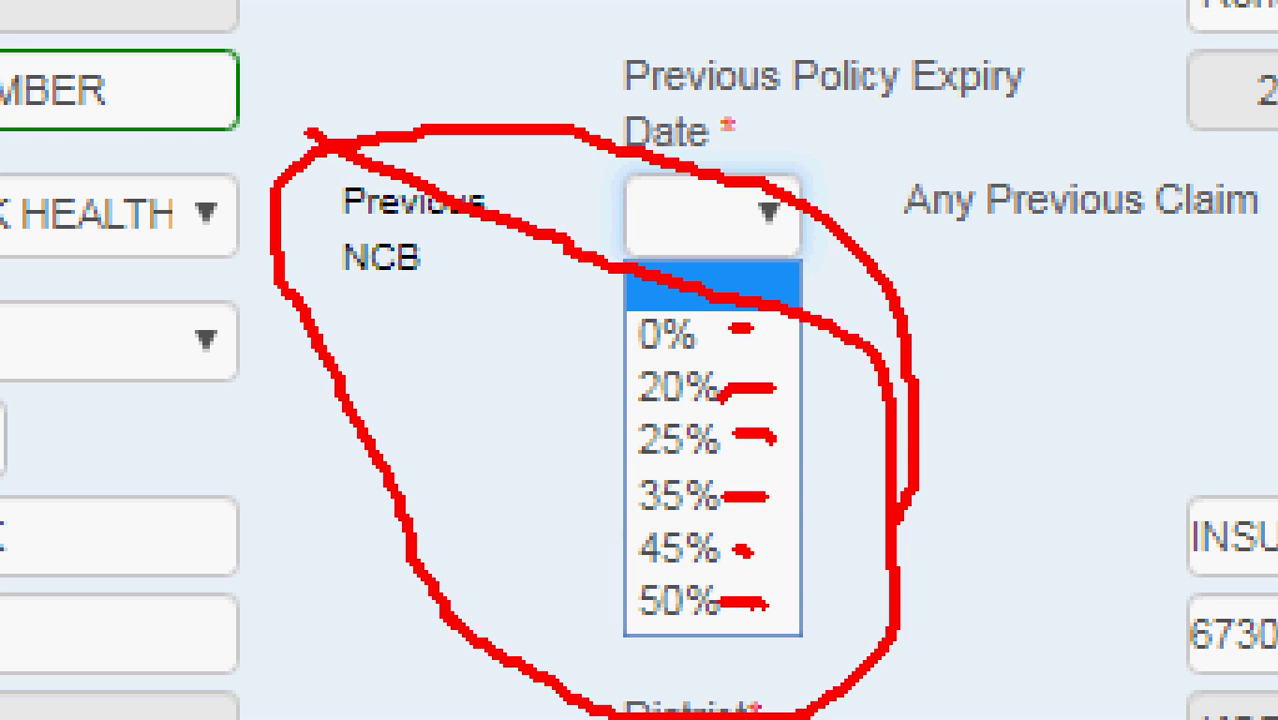
key("Escape")
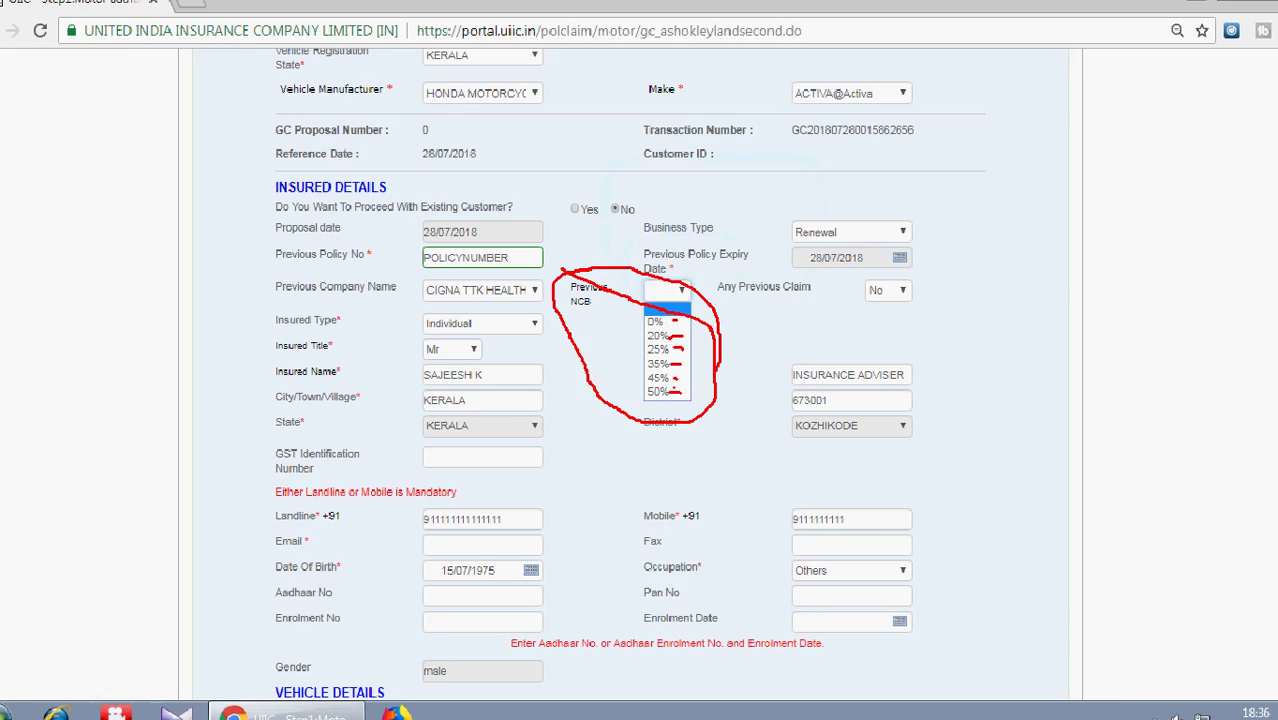
left_click(678, 296)
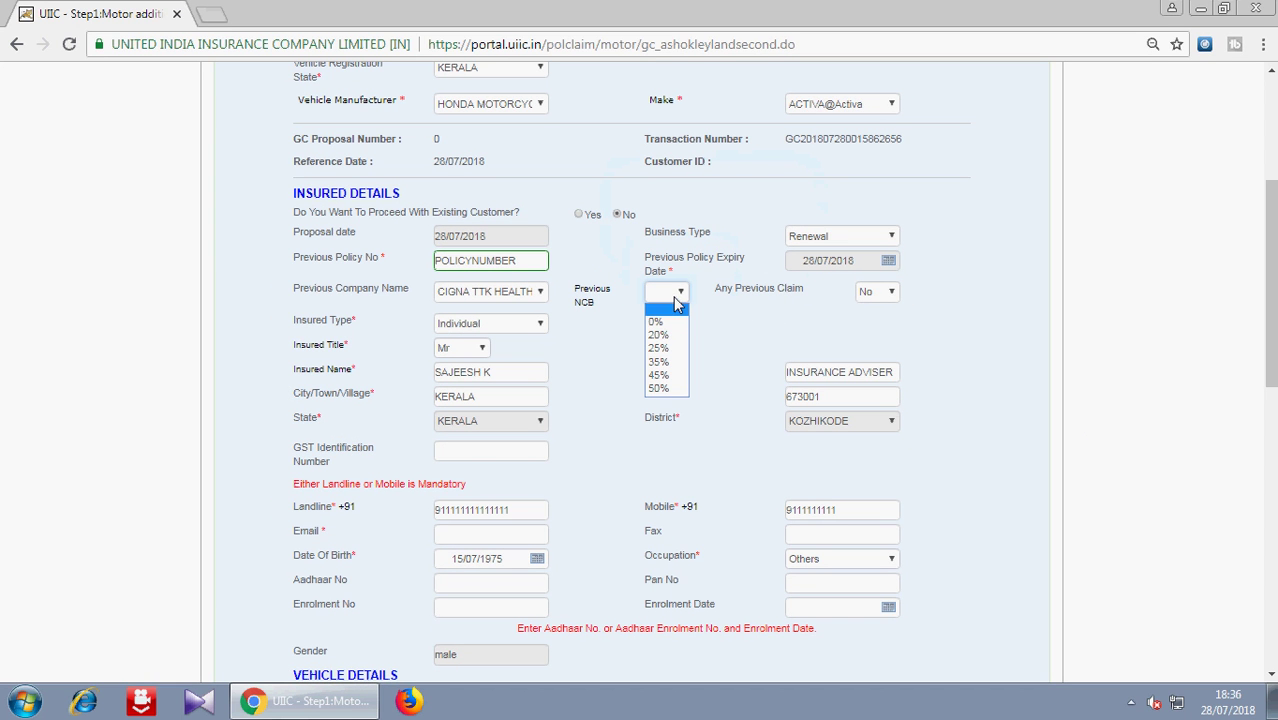
left_click(668, 322)
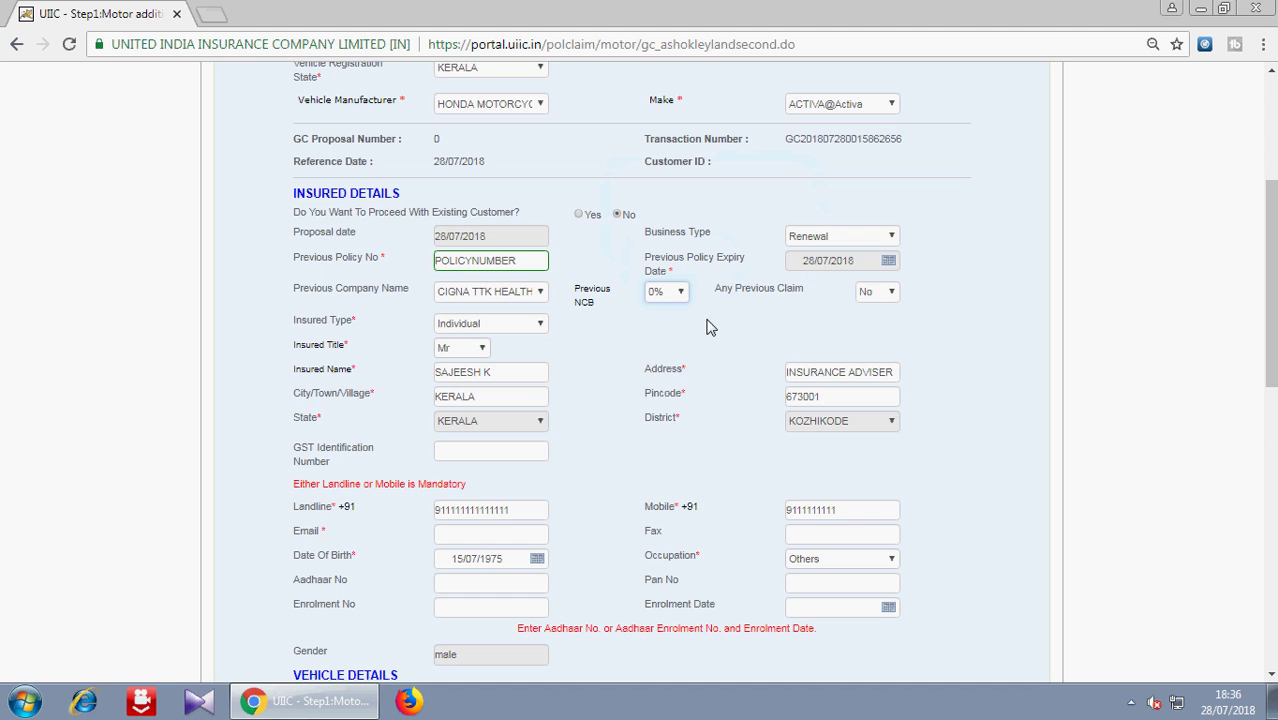
- Compute the premium: OD 483, TP 770, net 1253, GST 226, total 1479
left_click_drag(1270, 285, 1270, 563)
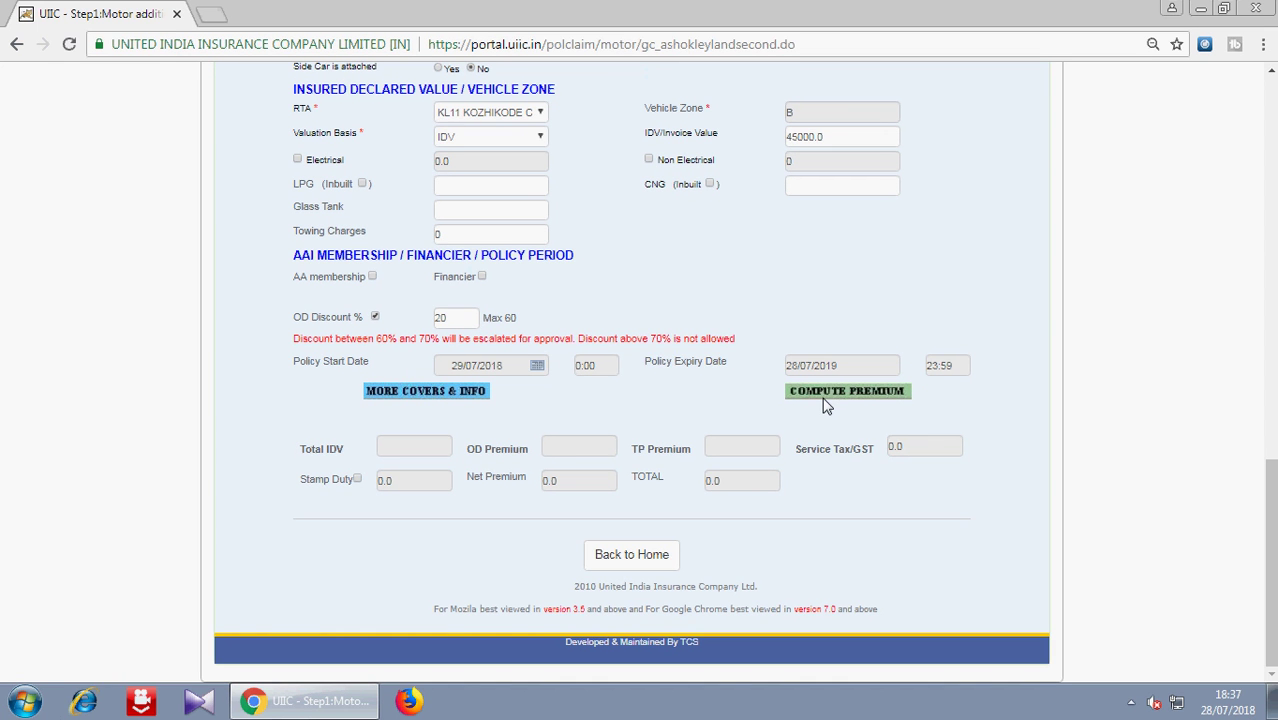
left_click(758, 380)
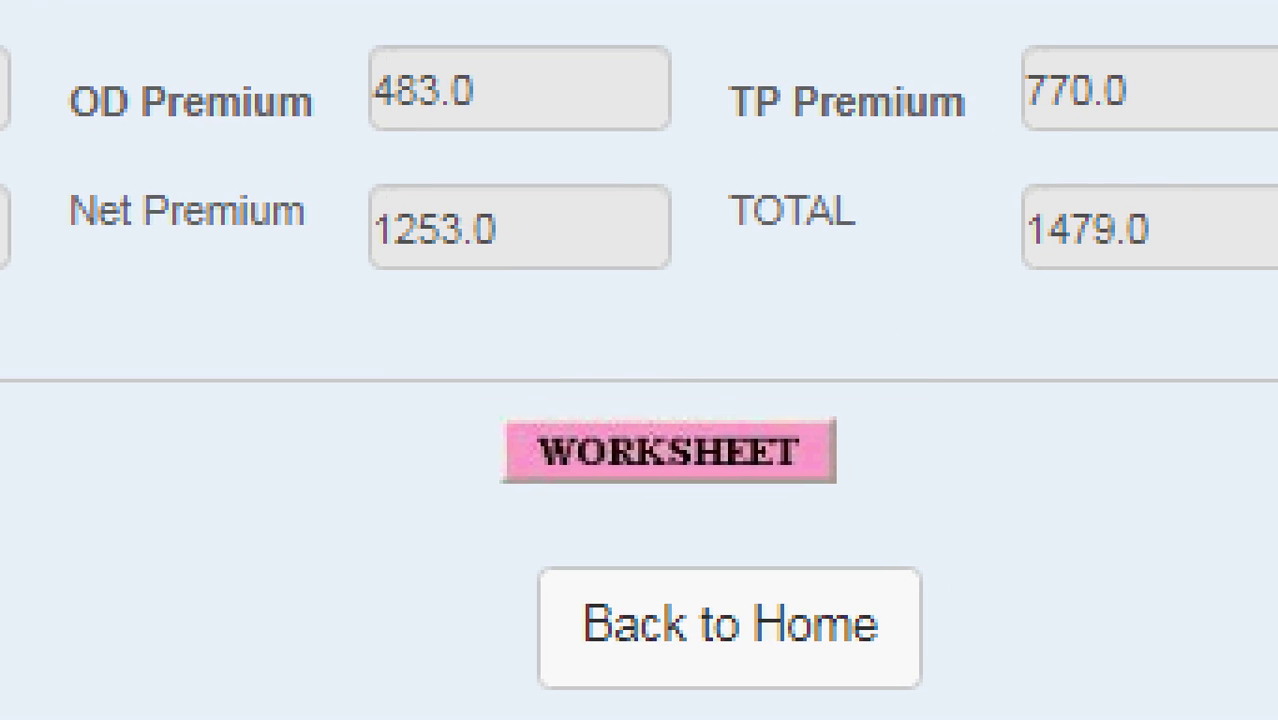
mouse_move(477, 394)
left_mouse_down()
mouse_move(670, 419)
mouse_move(924, 491)
mouse_move(926, 510)
left_mouse_up()
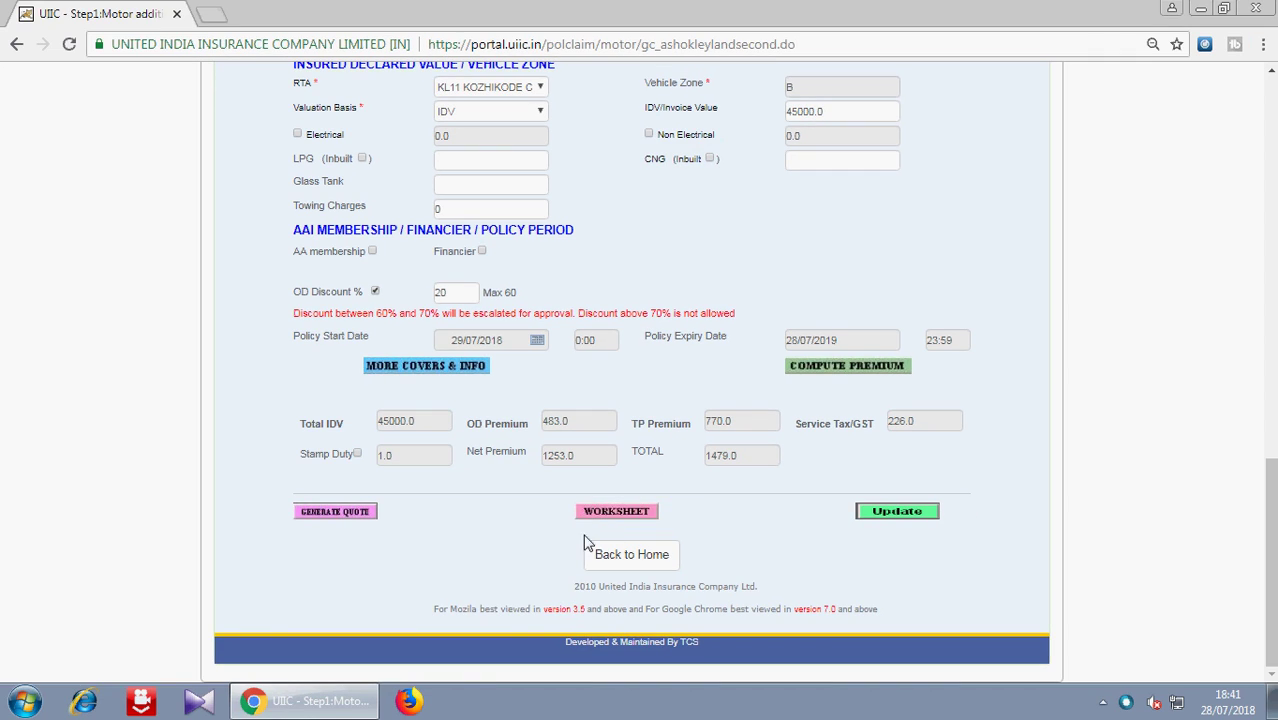
- Open the premium WORKSHEET and check the 45000 Vehicle IDV and 20% NCB discount
left_click(575, 472)
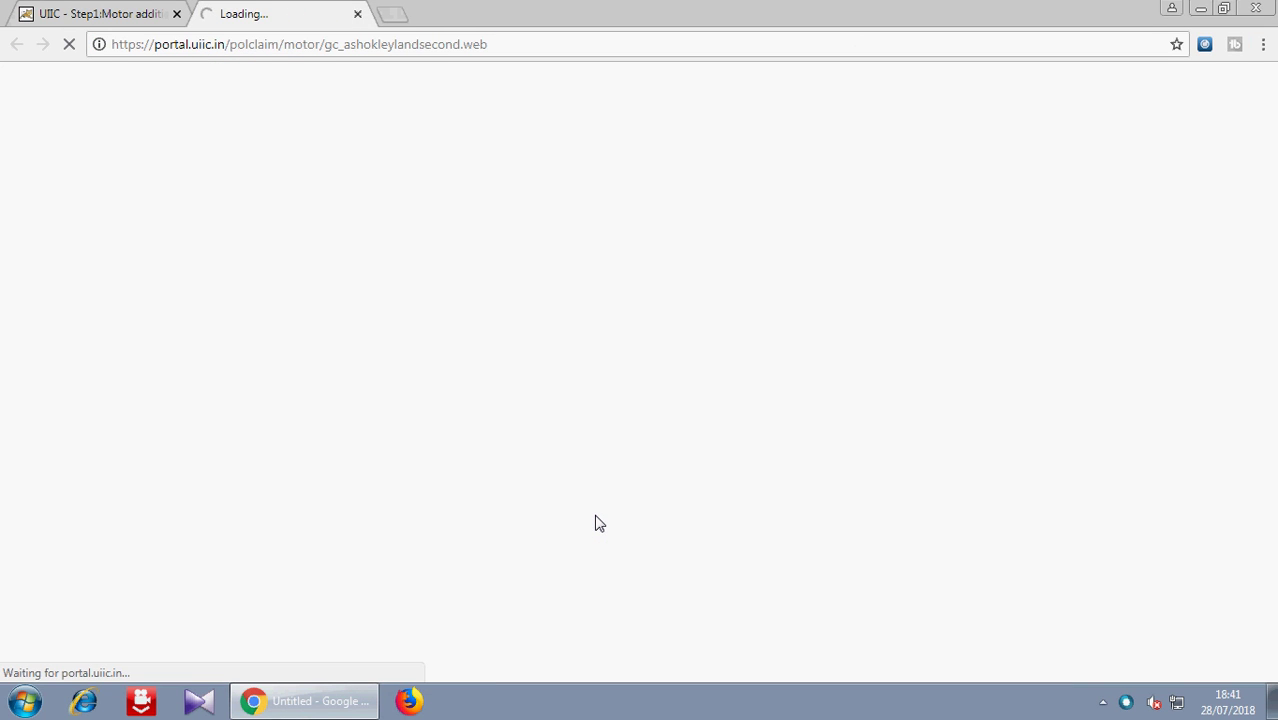
left_click_drag(1271, 318, 1272, 422)
double_click(113, 246)
left_click_drag(127, 254, 136, 243)
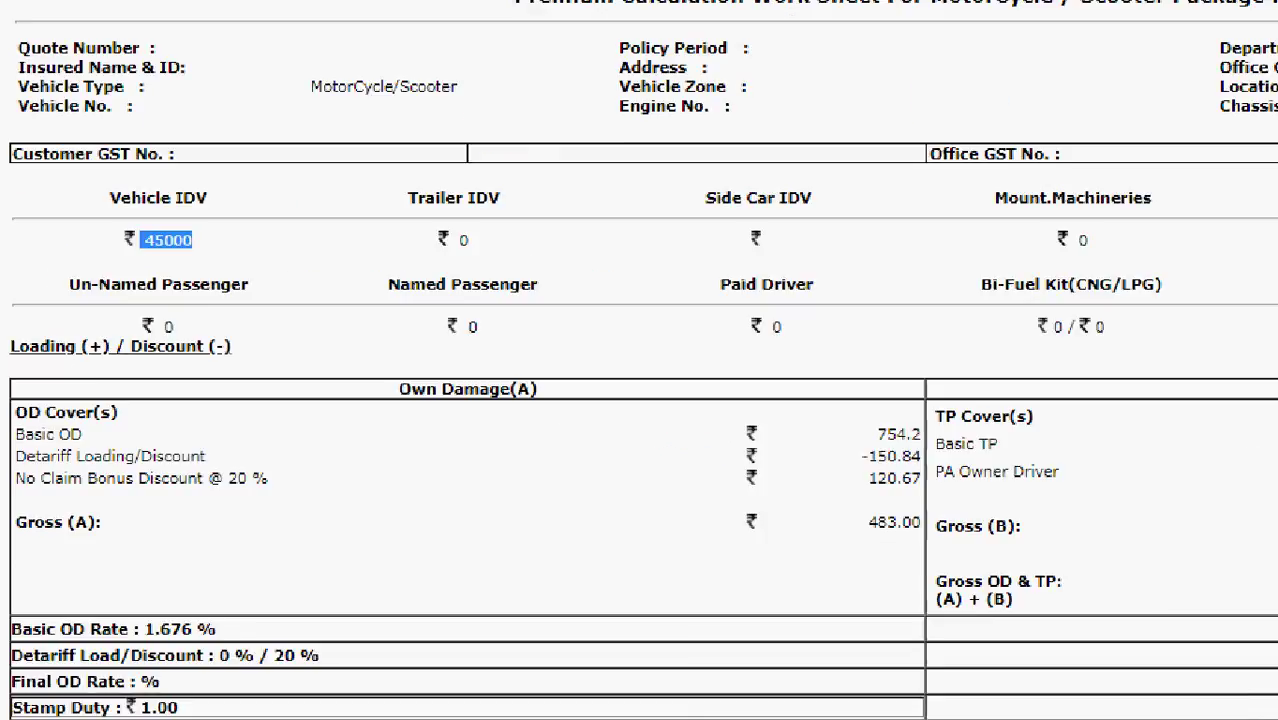
mouse_move(92, 84)
left_mouse_down()
mouse_move(228, 137)
mouse_move(488, 304)
left_mouse_up()
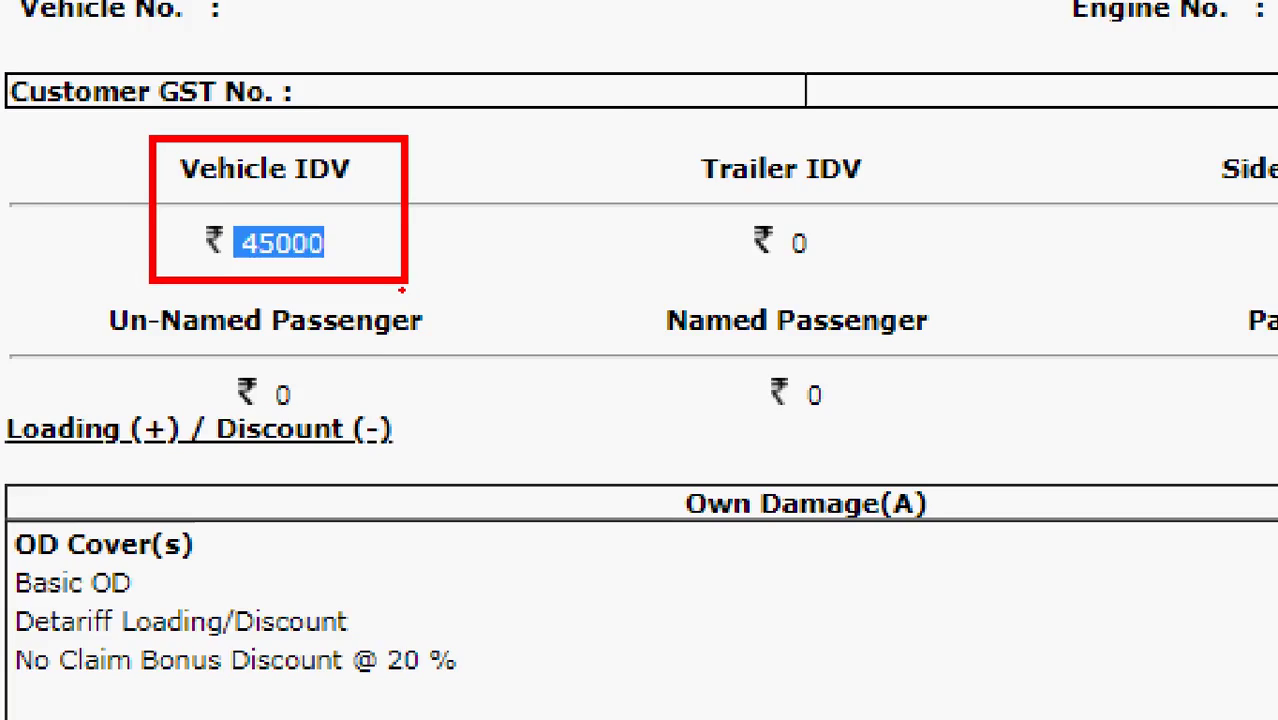
left_click(423, 518)
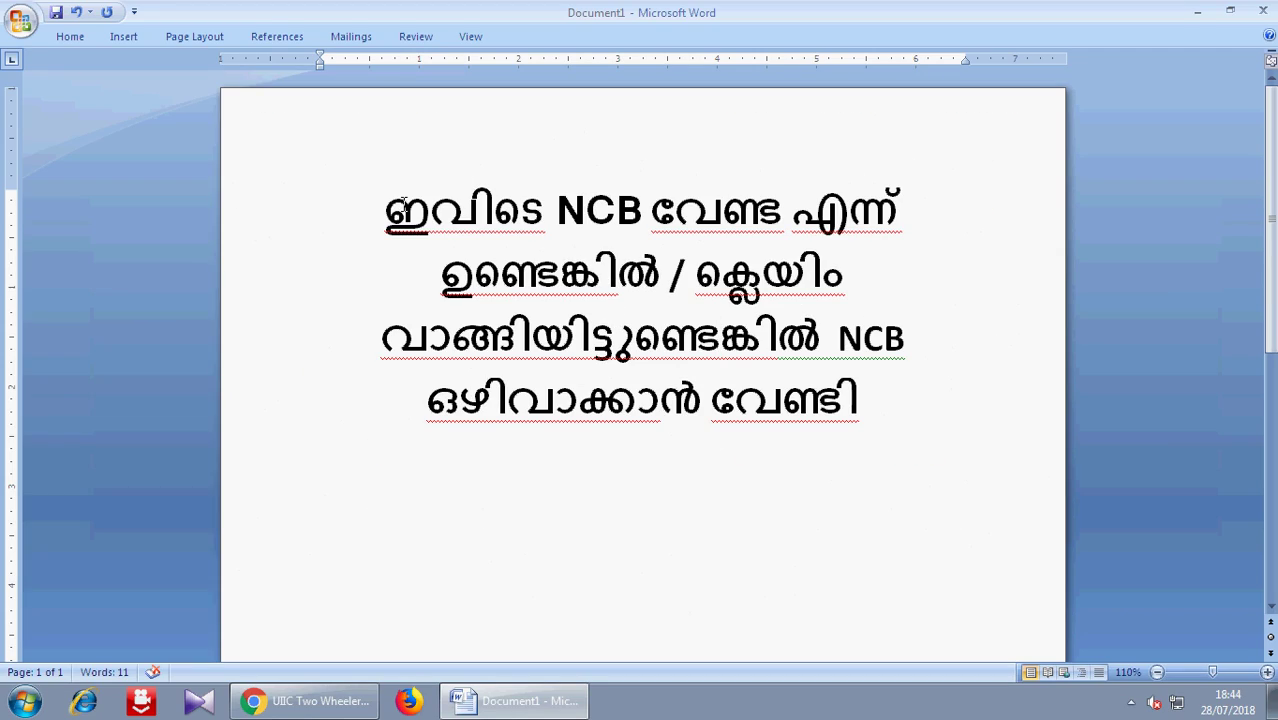
- Leave the Word note, close the worksheet tab, and return to the Step1 proposal tab
left_click(860, 412)
left_click(340, 698)
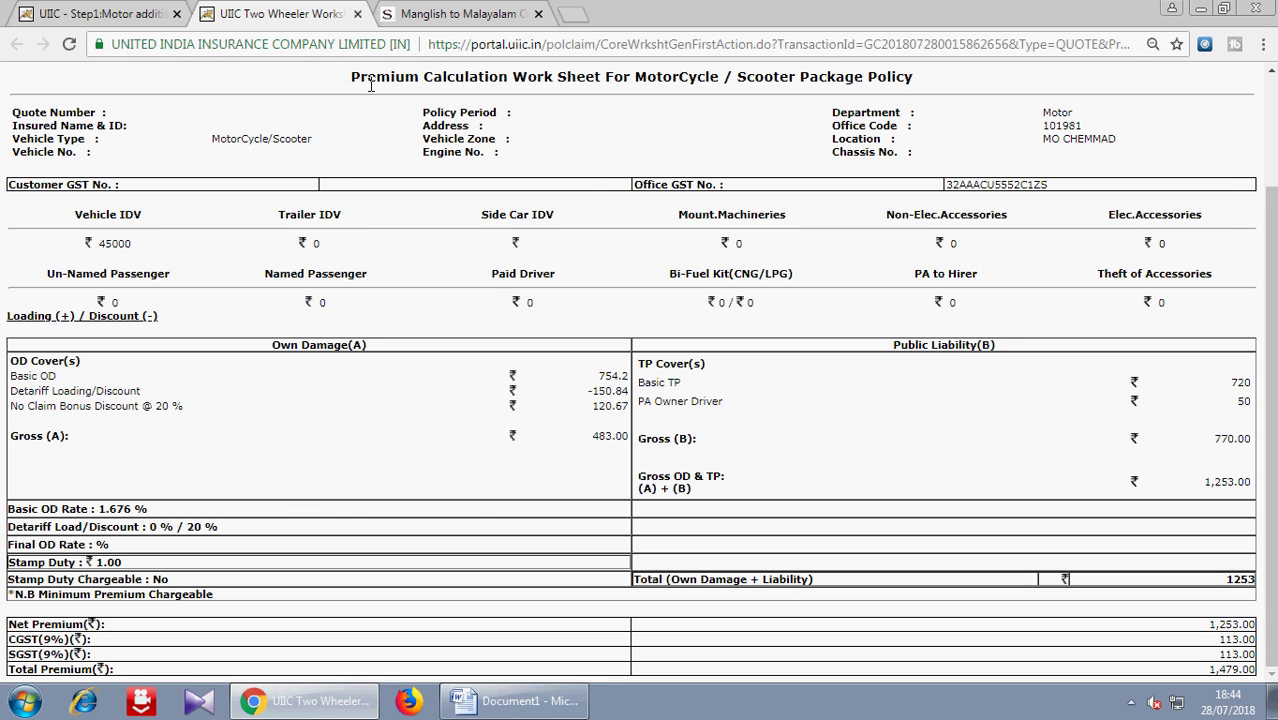
left_click(357, 14)
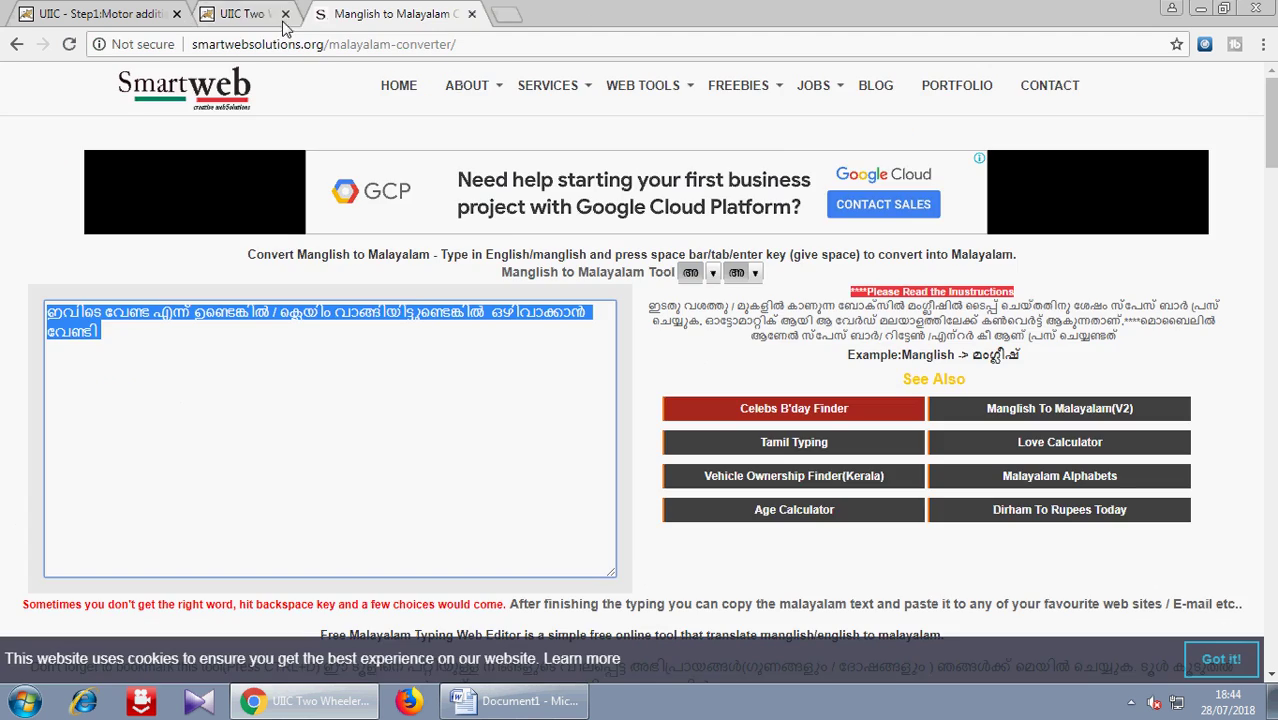
left_click(130, 16)
left_click_drag(1268, 533, 1268, 296)
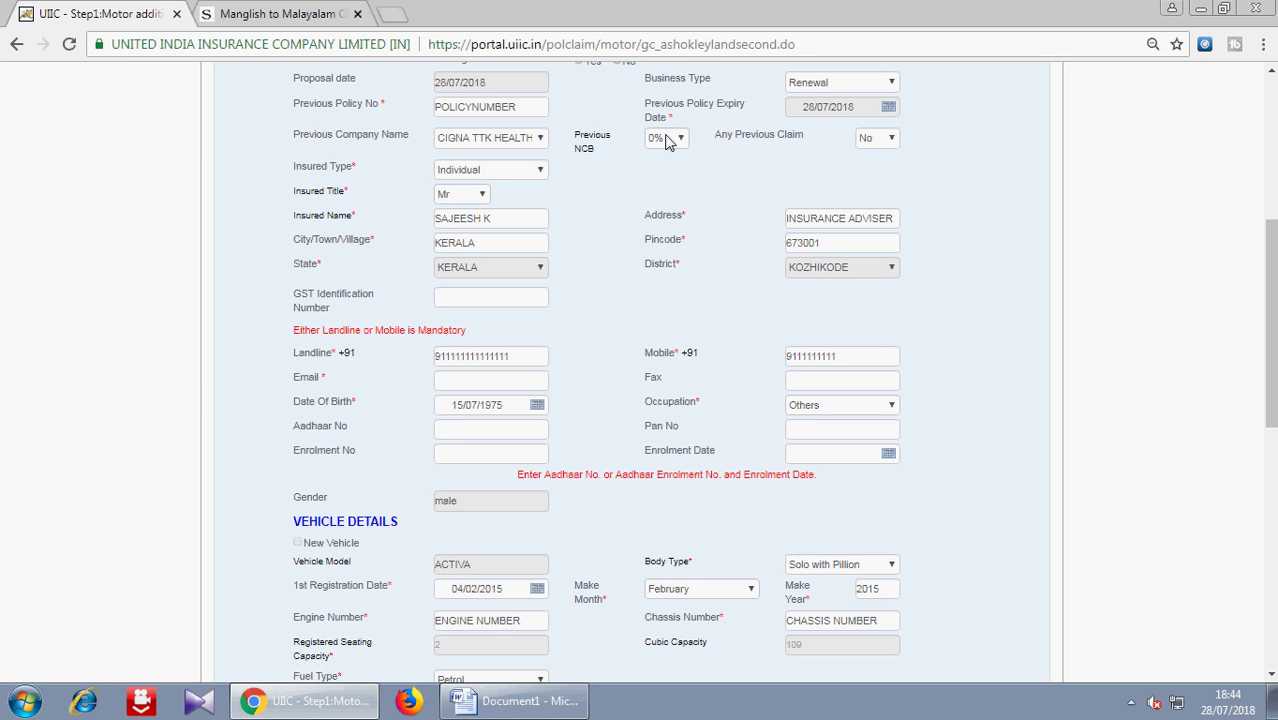
- Clear Previous NCB and recompute the premium to OD 603.0, GST 248.0, total 1621.0
left_click(668, 141)
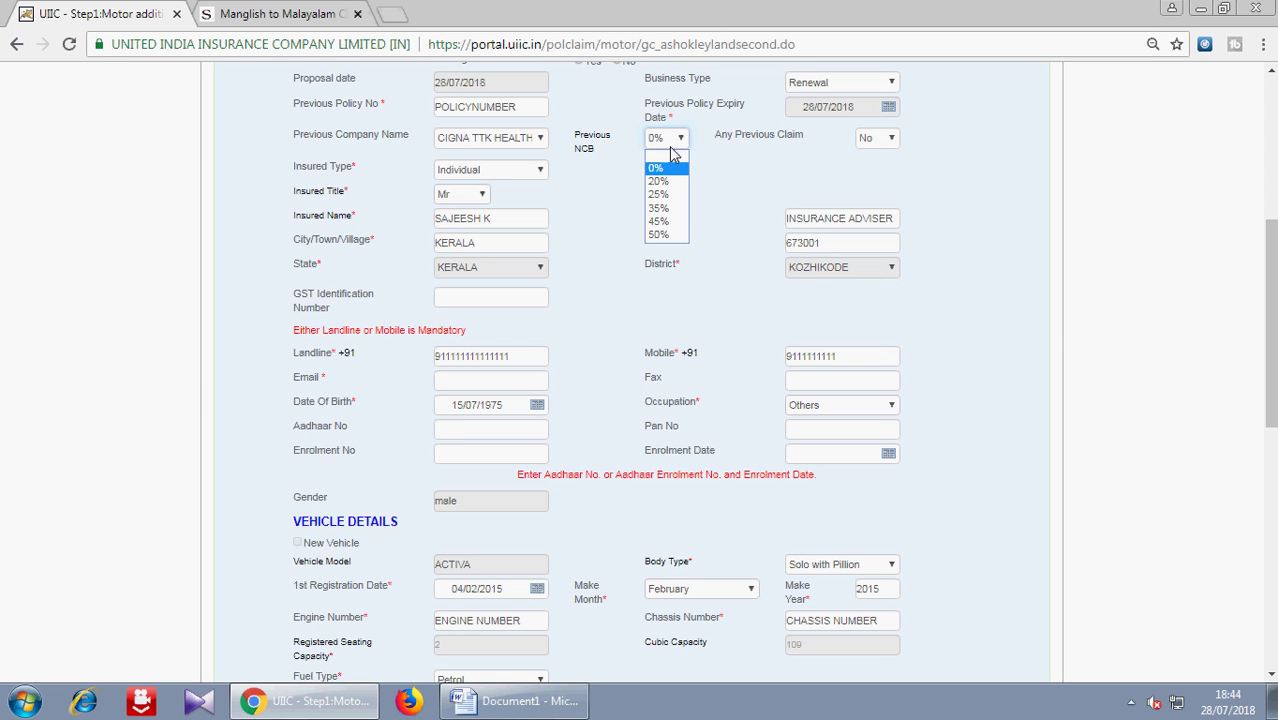
left_click(671, 158)
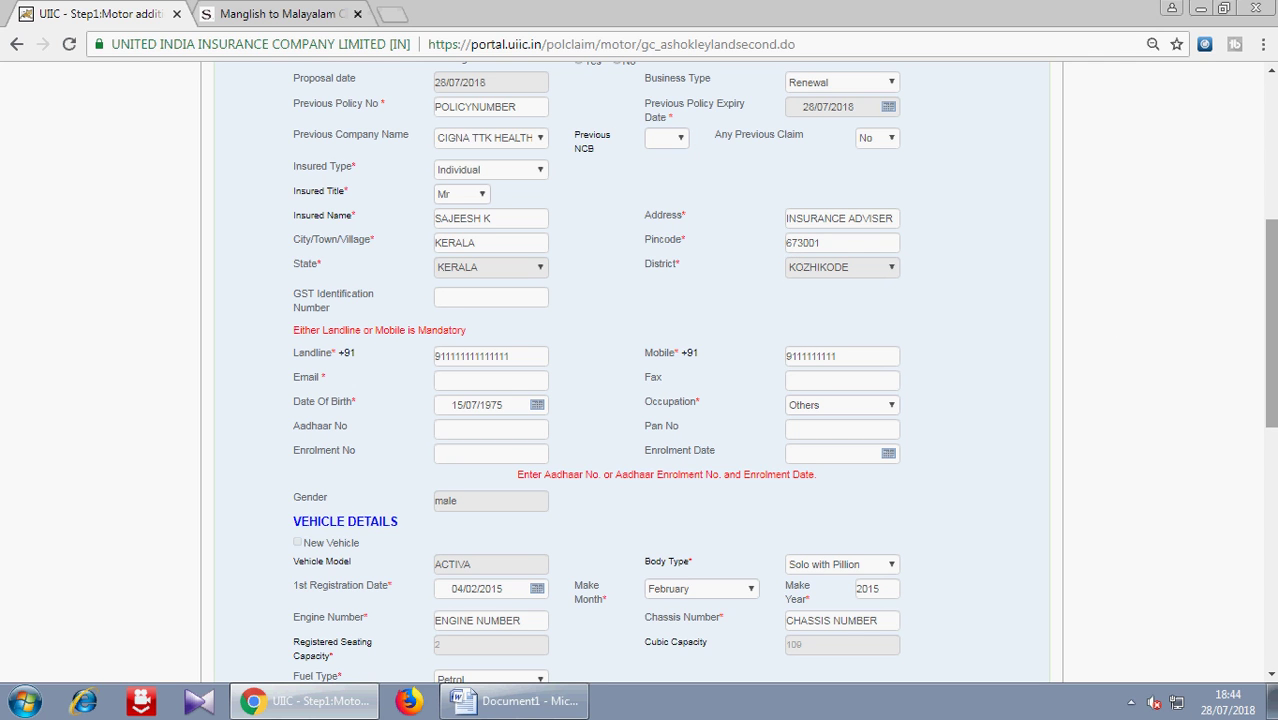
scroll(1266, 379, "down", 3)
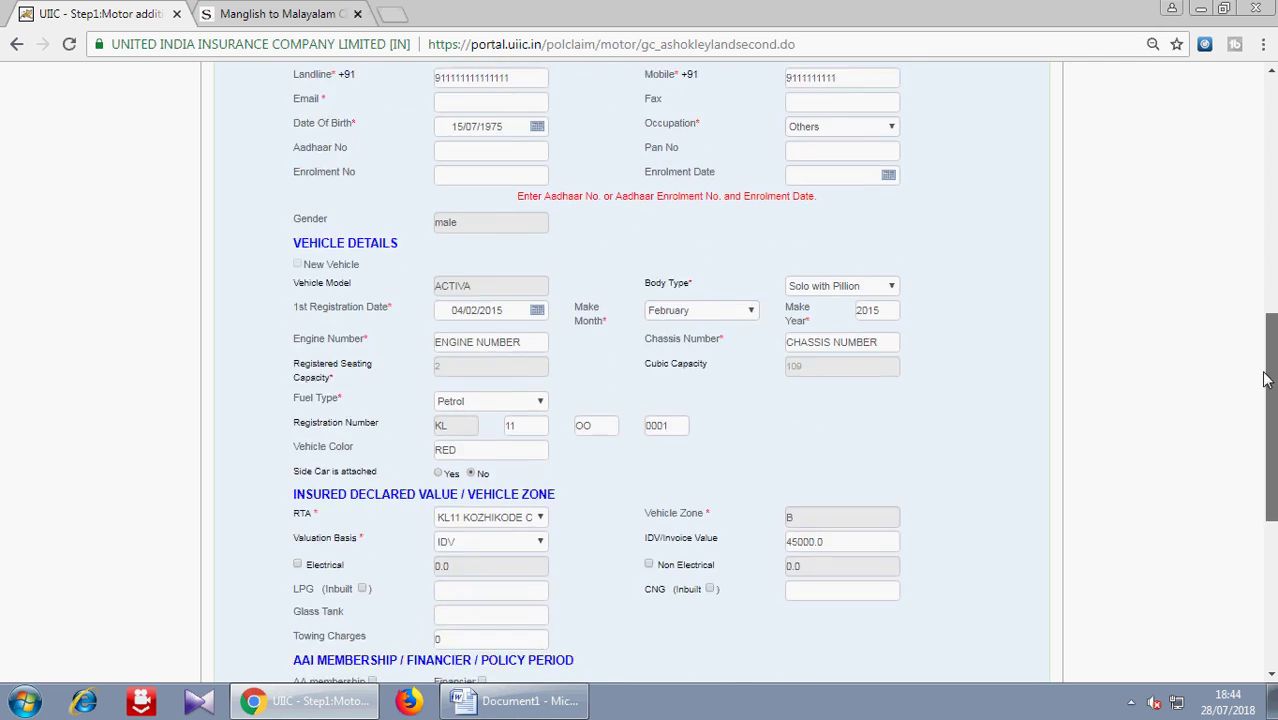
scroll(1266, 379, "down", 4)
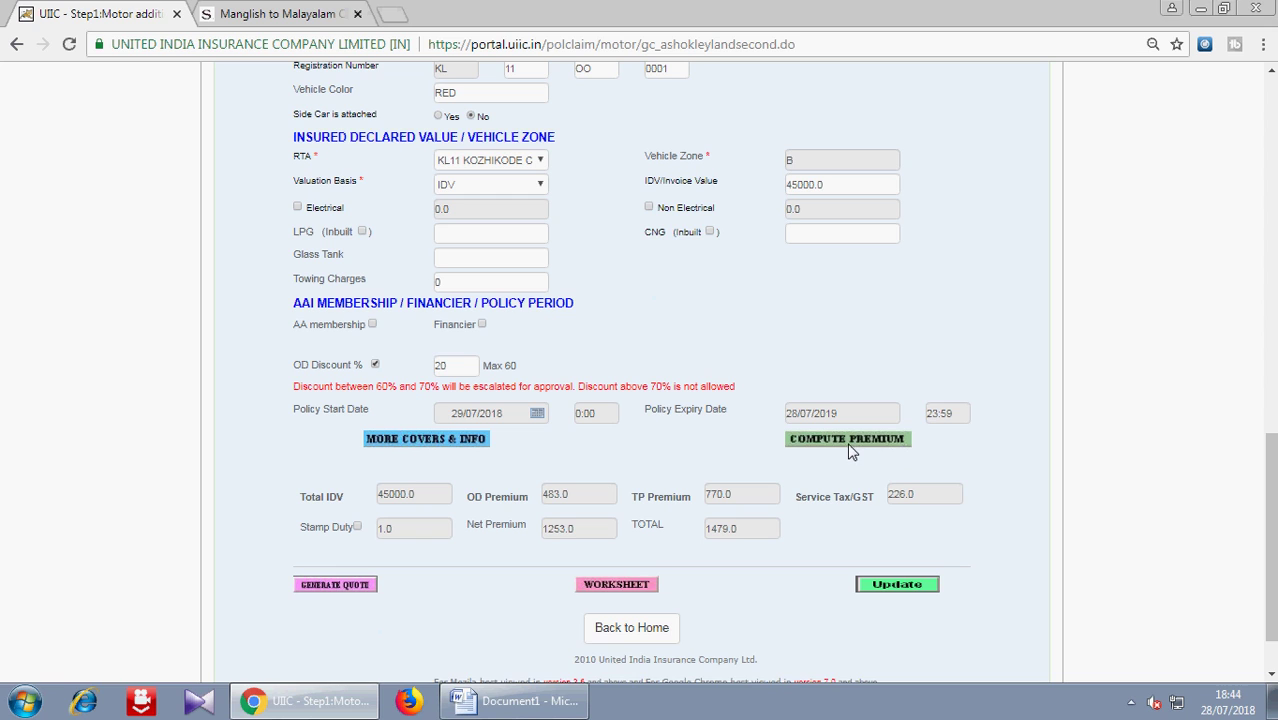
left_click(841, 448)
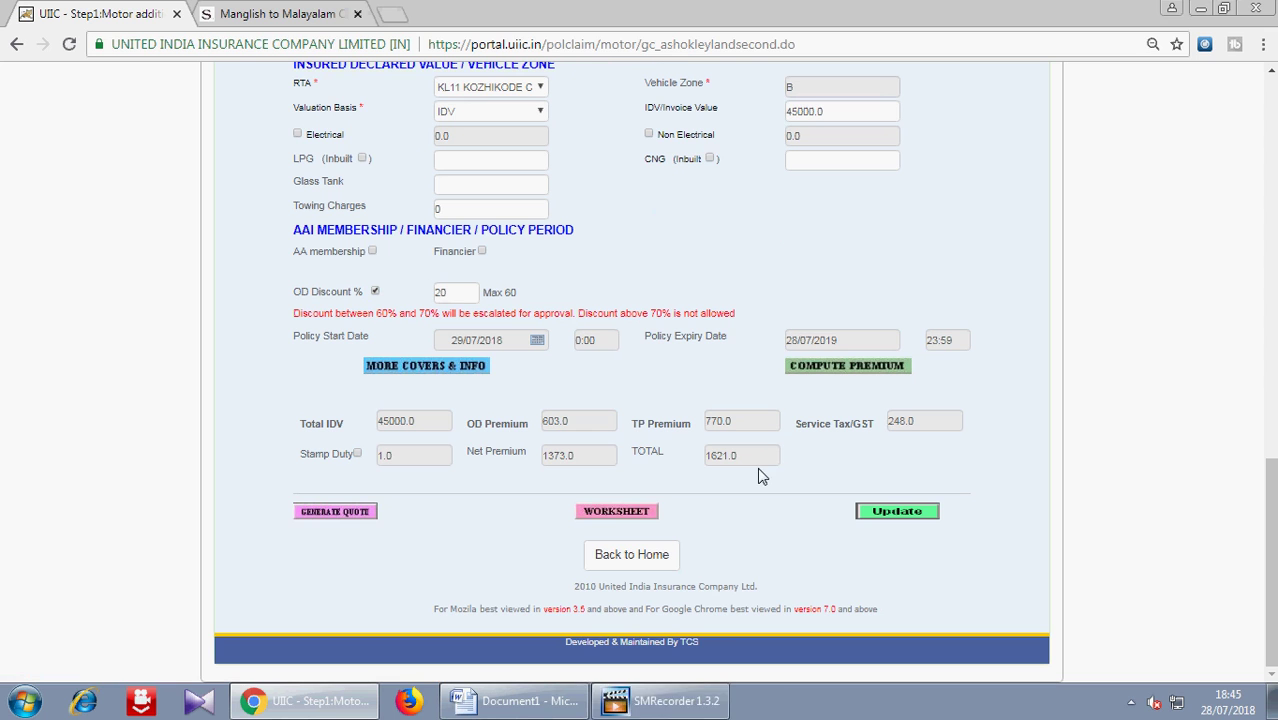
left_click(741, 462)
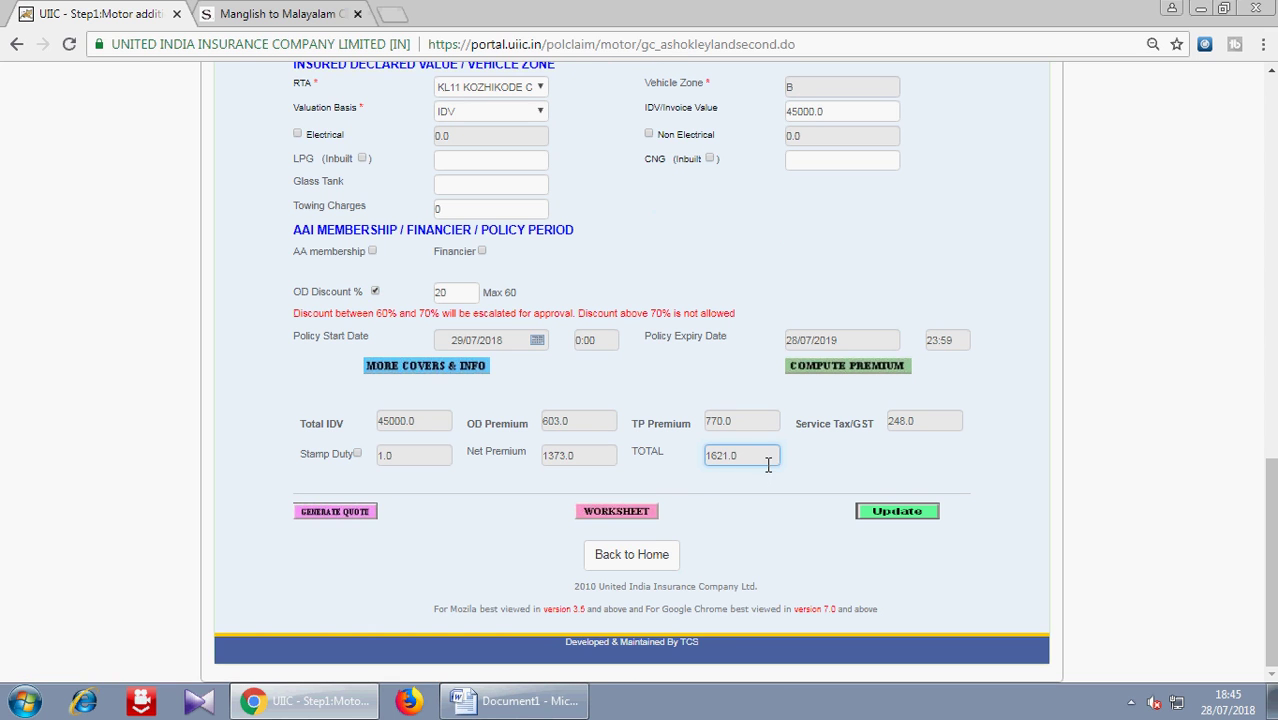
- Review the recalculated worksheet: Basic OD 754.2, -150.84 discount, total premium 1,621.00
left_click_drag(1270, 535, 1268, 565)
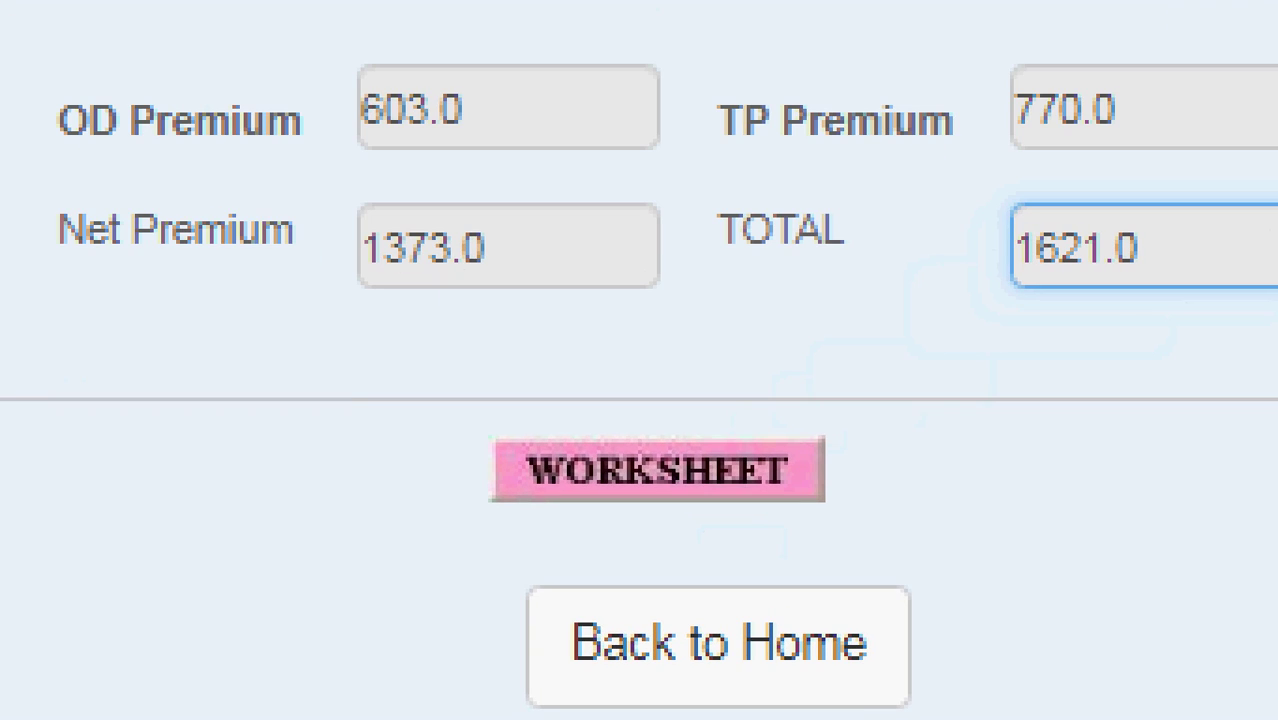
left_click_drag(347, 384, 977, 531)
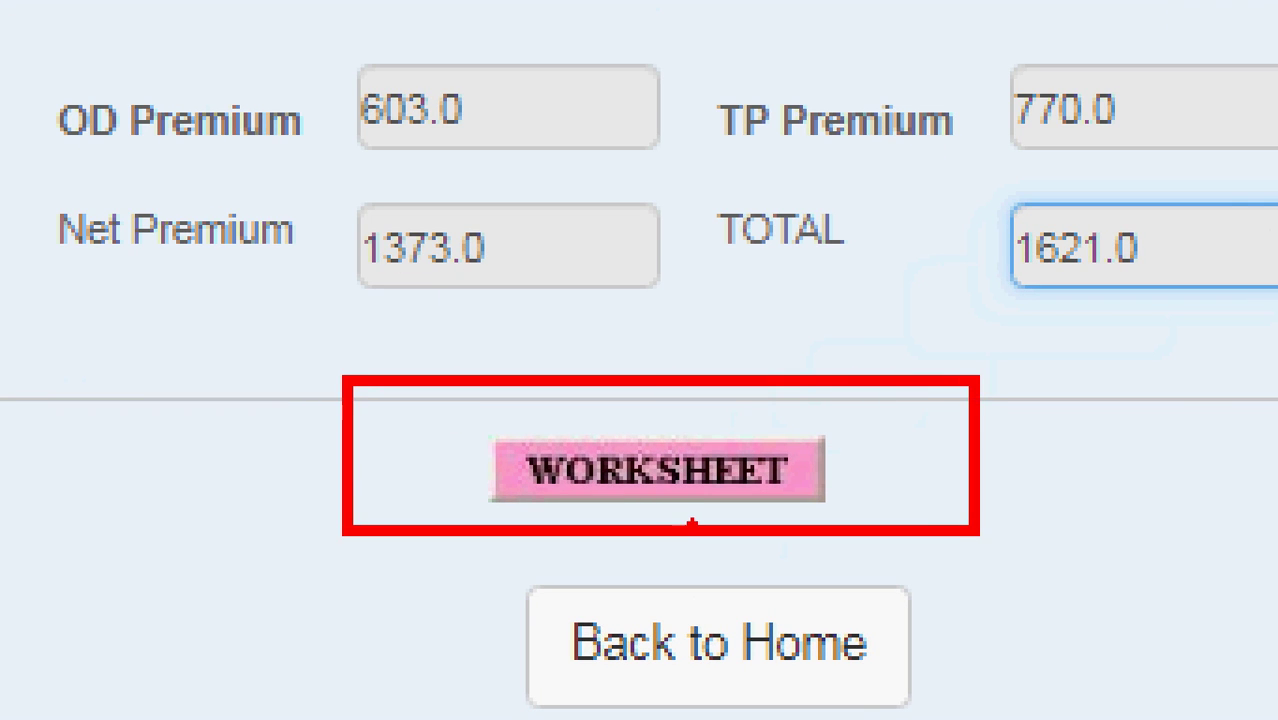
left_click(570, 478)
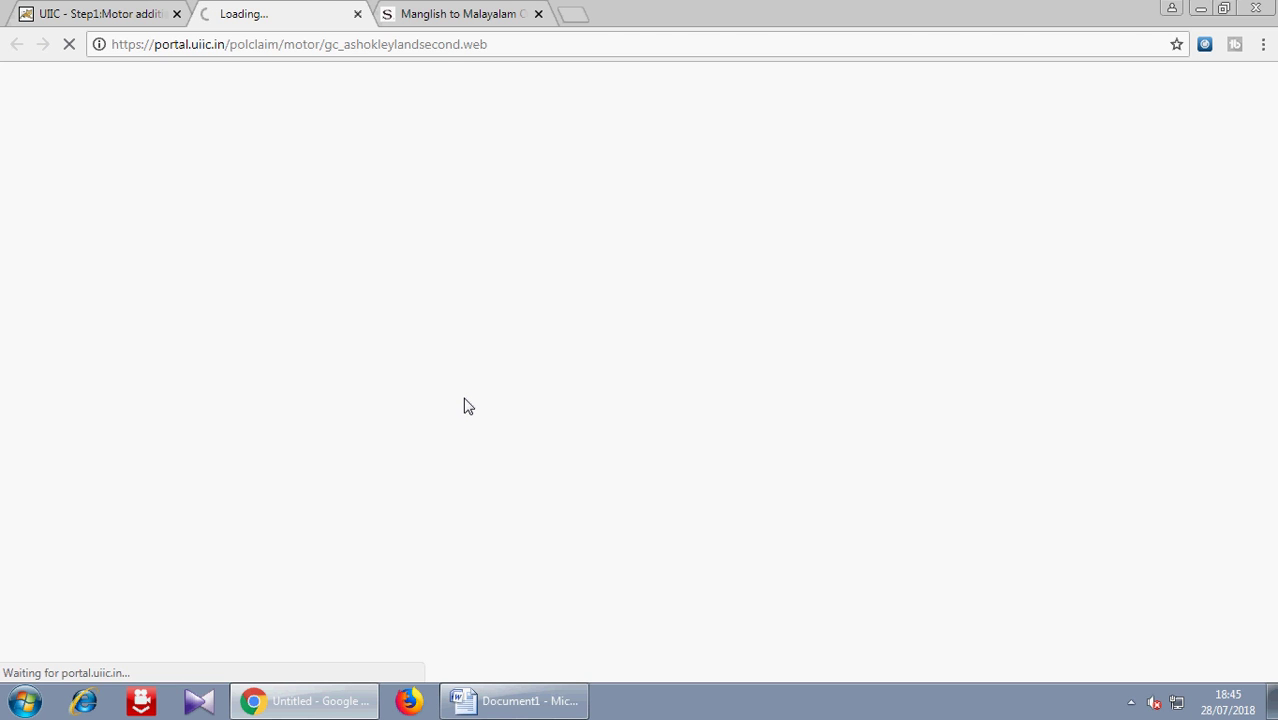
left_click_drag(1274, 366, 1275, 410)
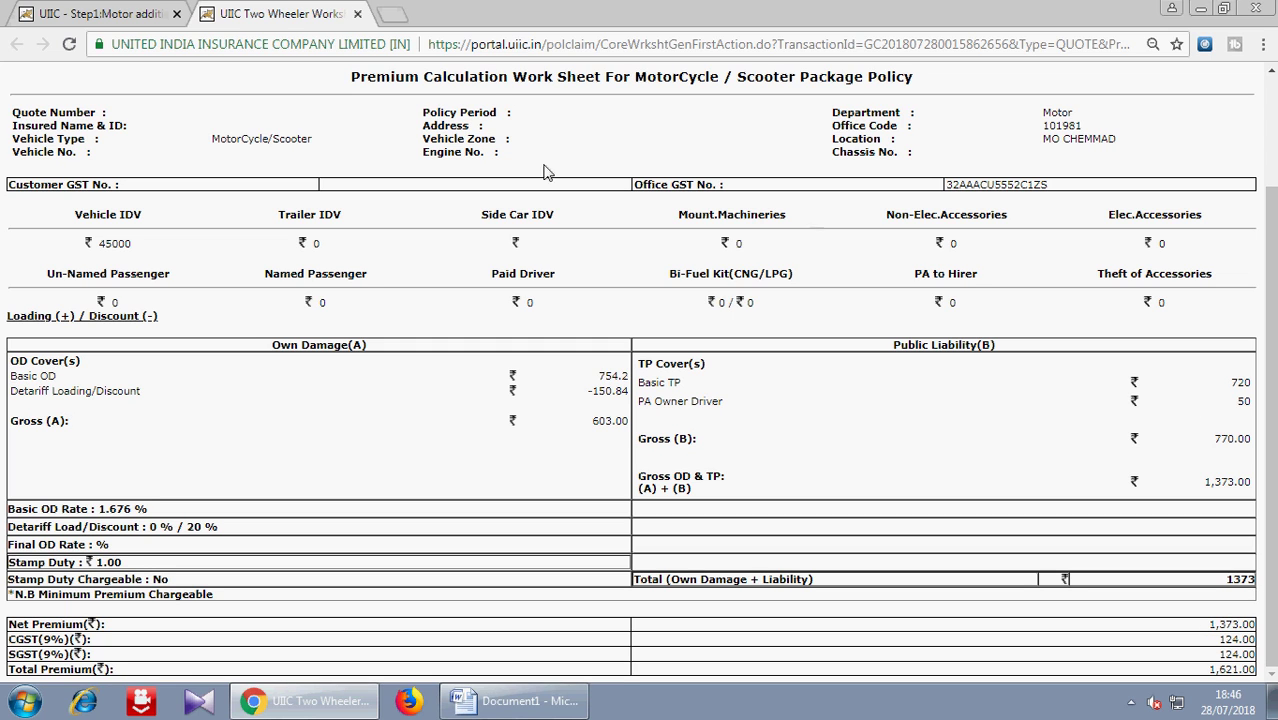
- Return to the proposal and update it with the 1621.0 premium, confirming the warning
left_click(357, 13)
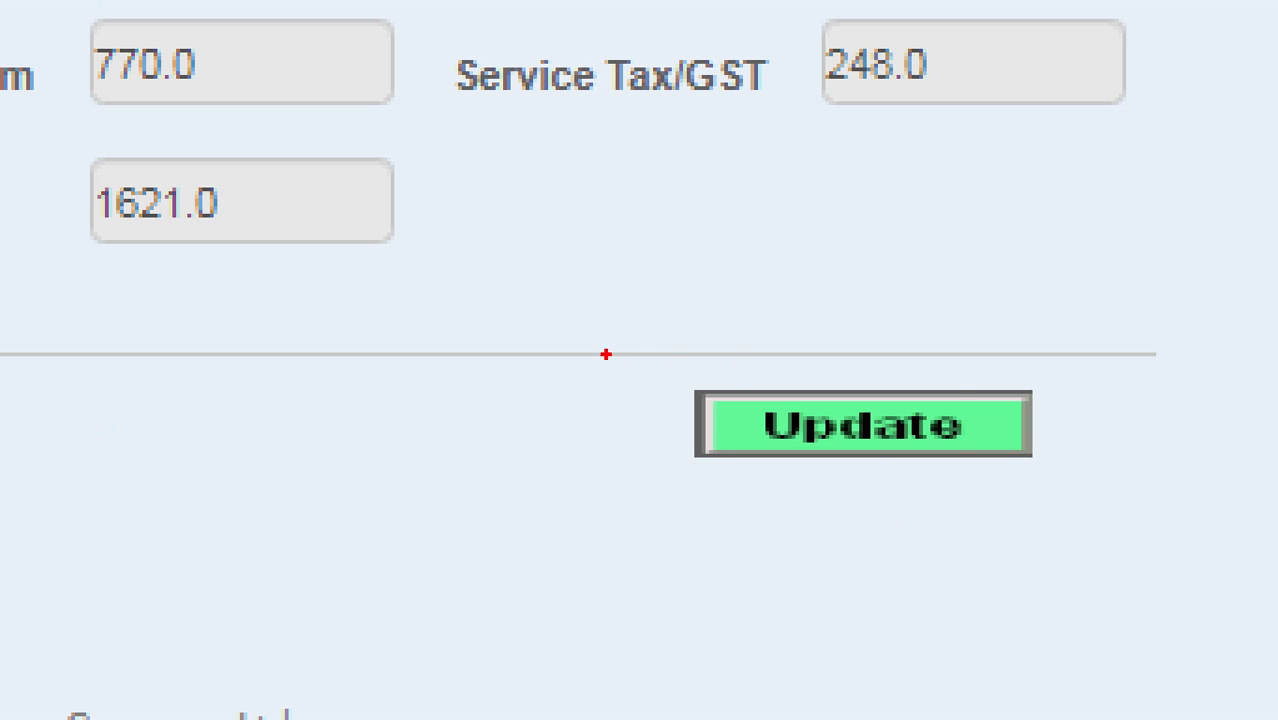
left_click_drag(606, 354, 1210, 518)
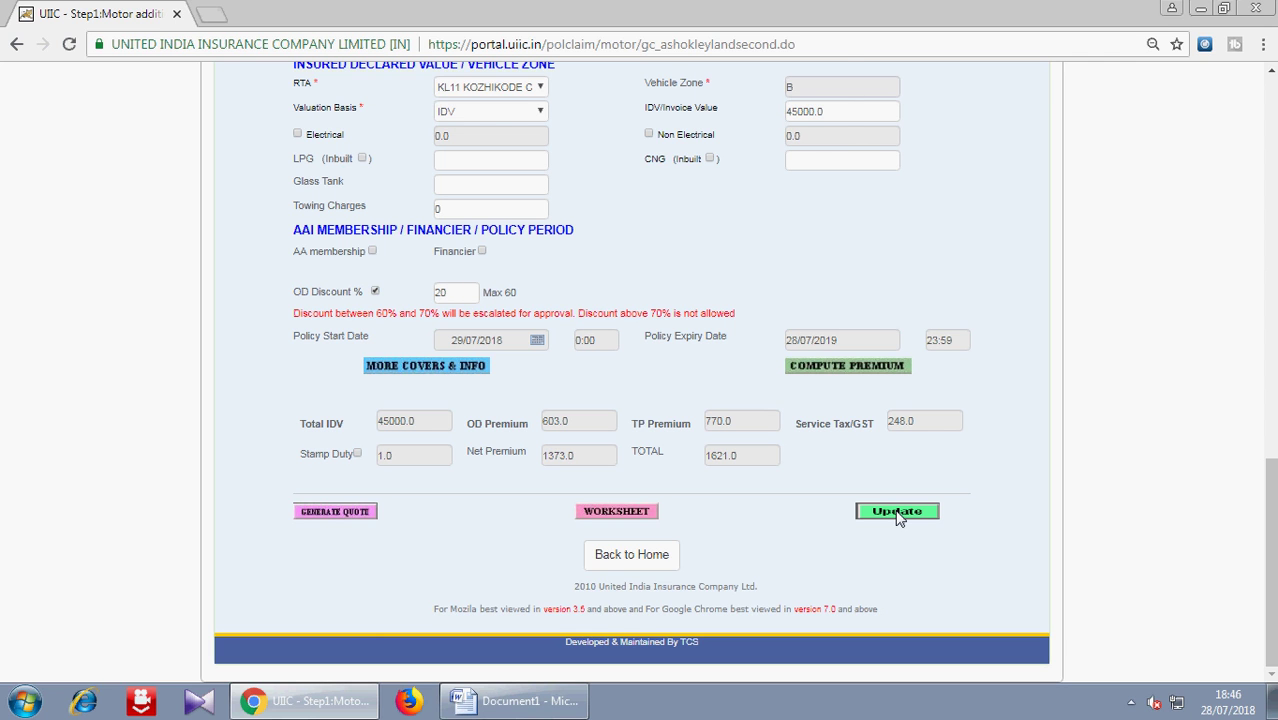
left_click(897, 512)
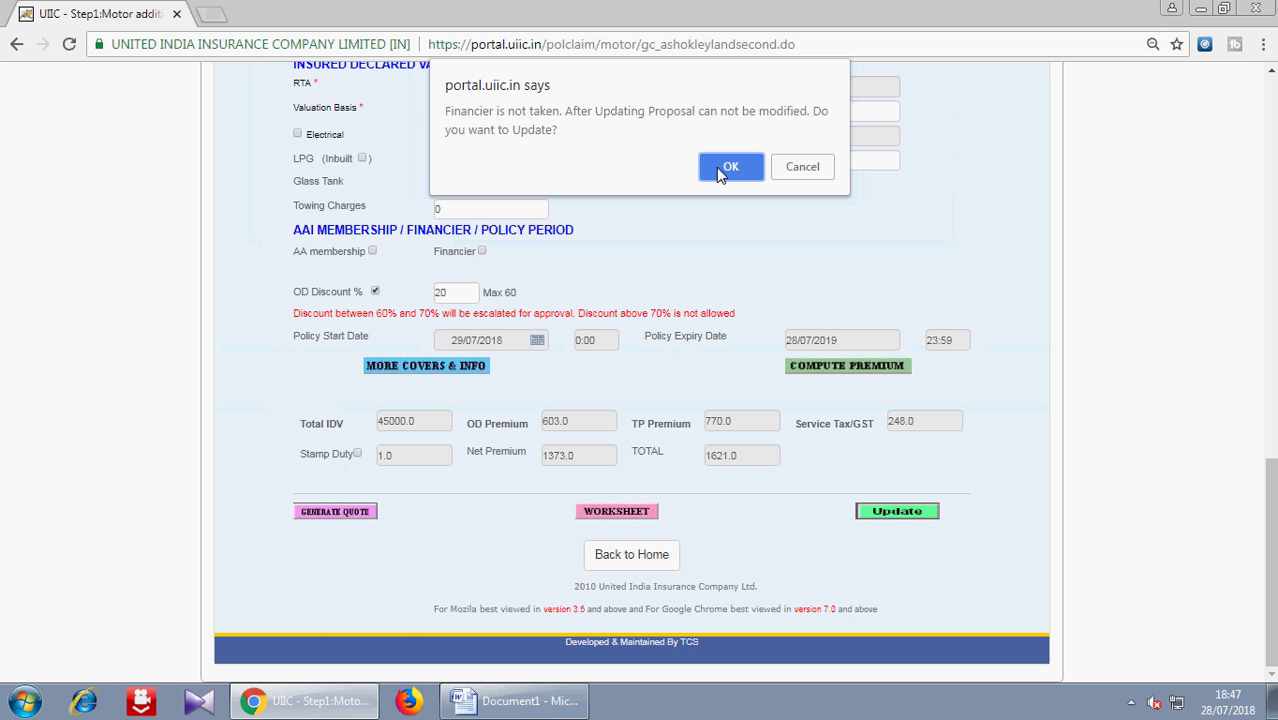
left_click(716, 167)
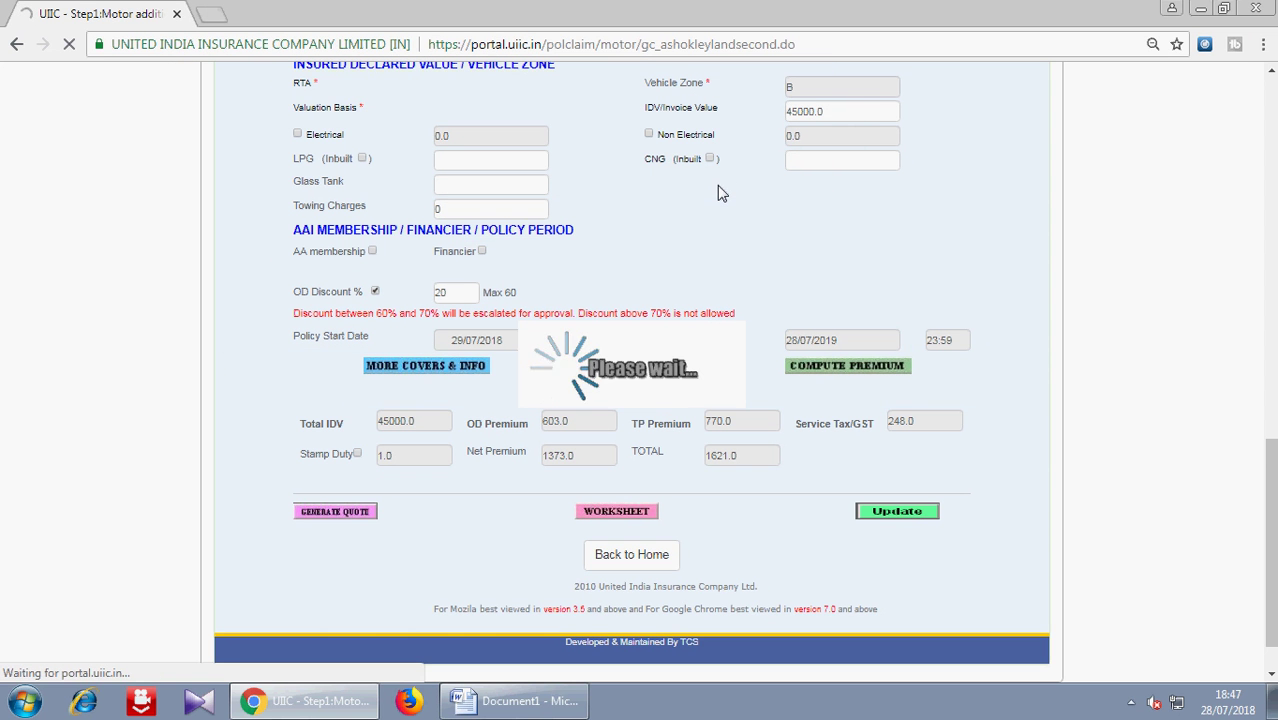